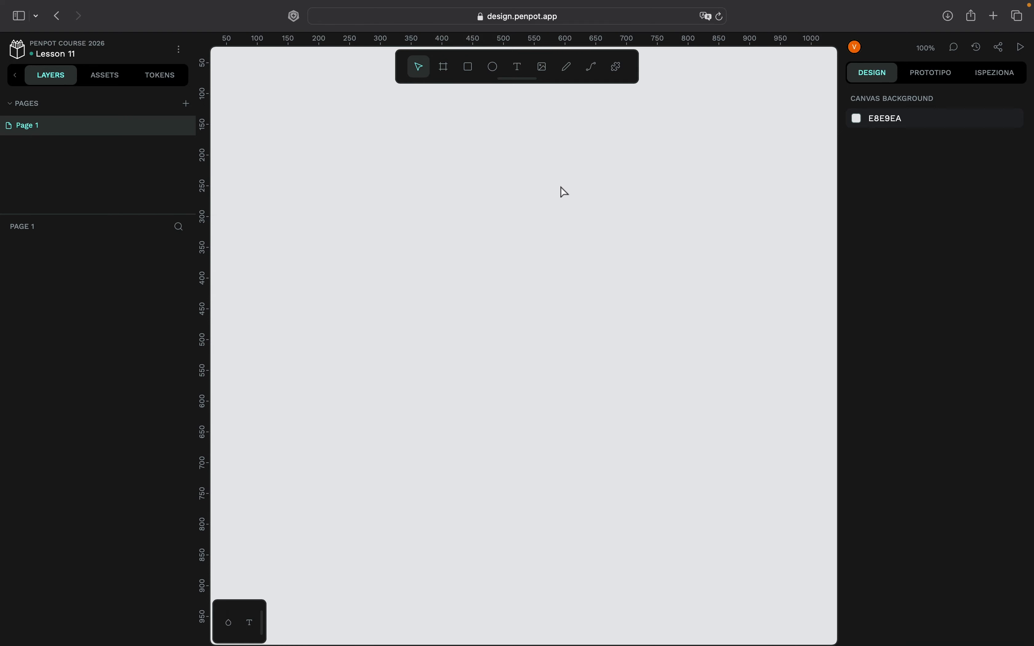
- Add the shared libraries Avataaars, Black-&-White-Mobile template, Flex Layout Playground v2.0 and Pencil | Penpot Design System to the file
{"action": "left_click", "coordinate": [101, 77]}
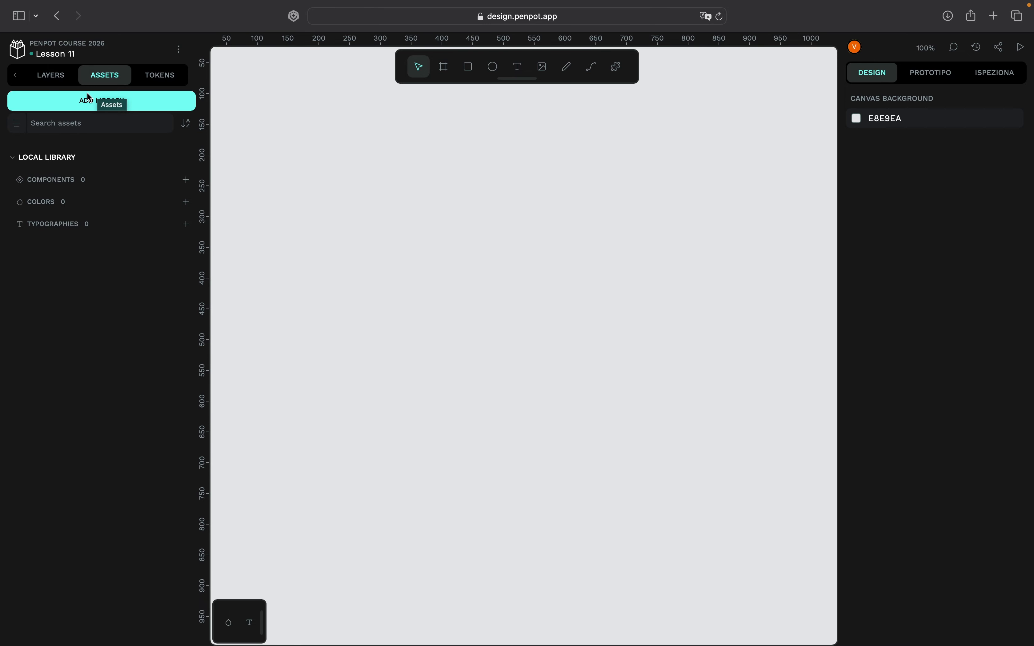
{"action": "left_click", "coordinate": [42, 99]}
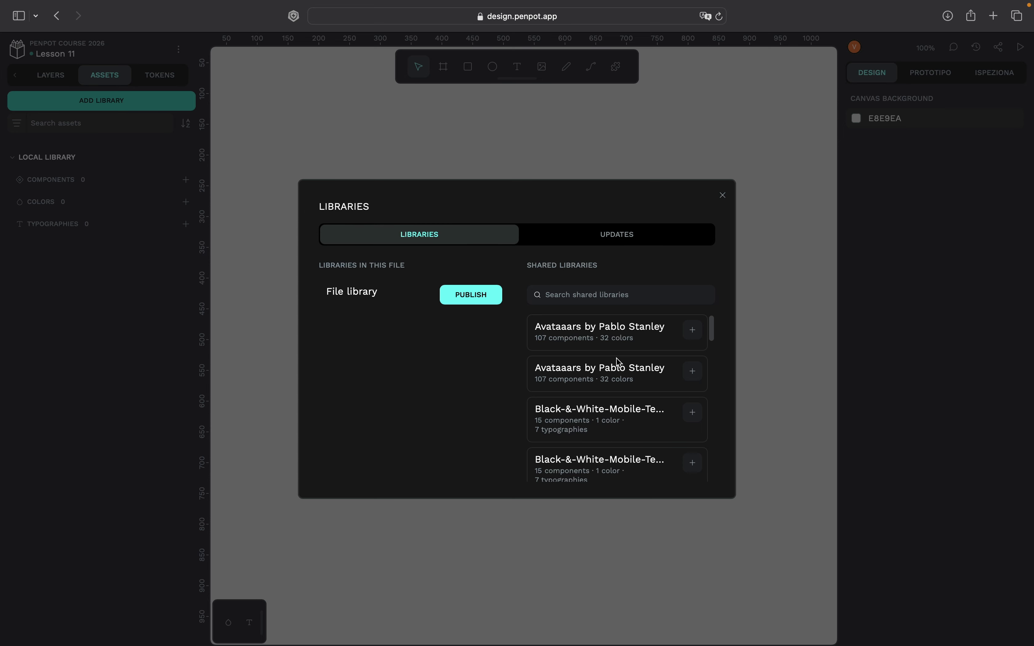
{"action": "scroll", "coordinate": [619, 362], "scroll_direction": "down", "scroll_amount": 4}
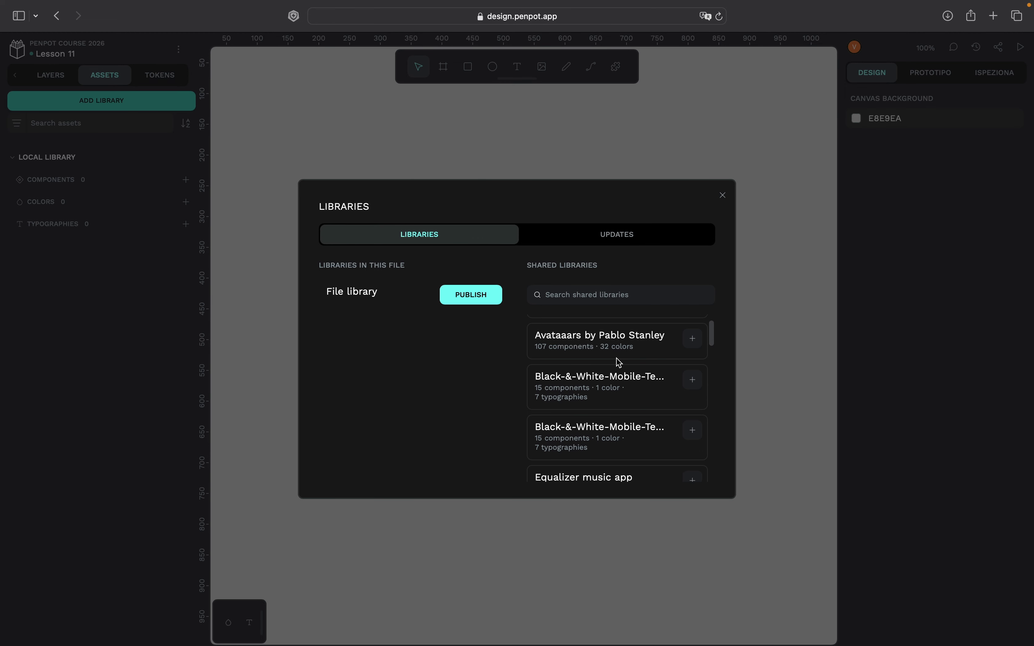
{"action": "scroll", "coordinate": [619, 362], "scroll_direction": "down", "scroll_amount": 5}
{"action": "scroll", "coordinate": [616, 359], "scroll_direction": "up", "scroll_amount": 9}
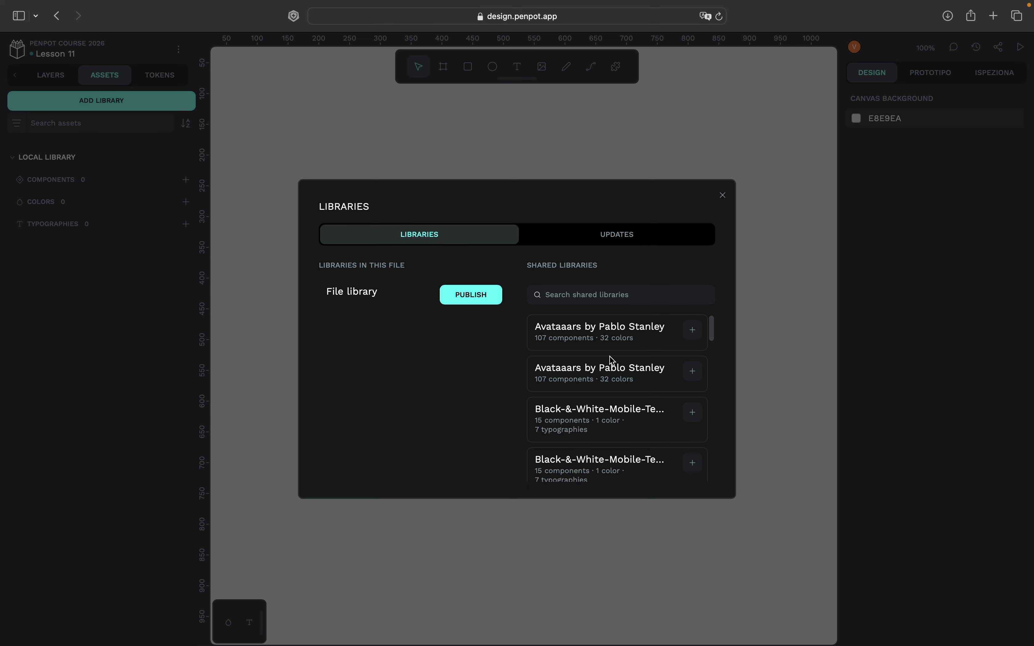
{"action": "left_click", "coordinate": [692, 331]}
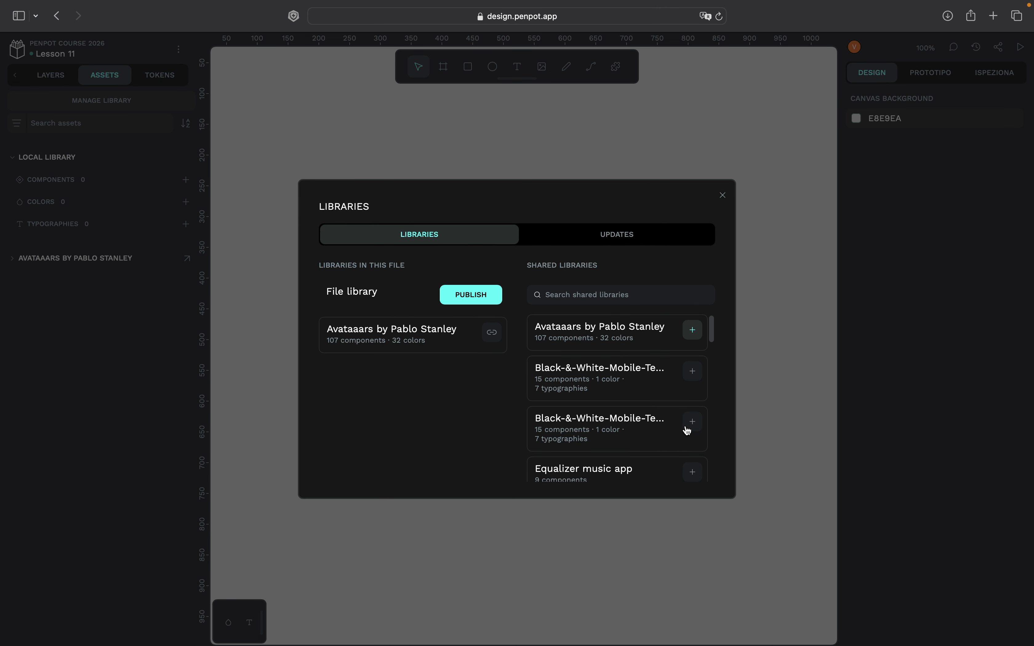
{"action": "left_click", "coordinate": [692, 425]}
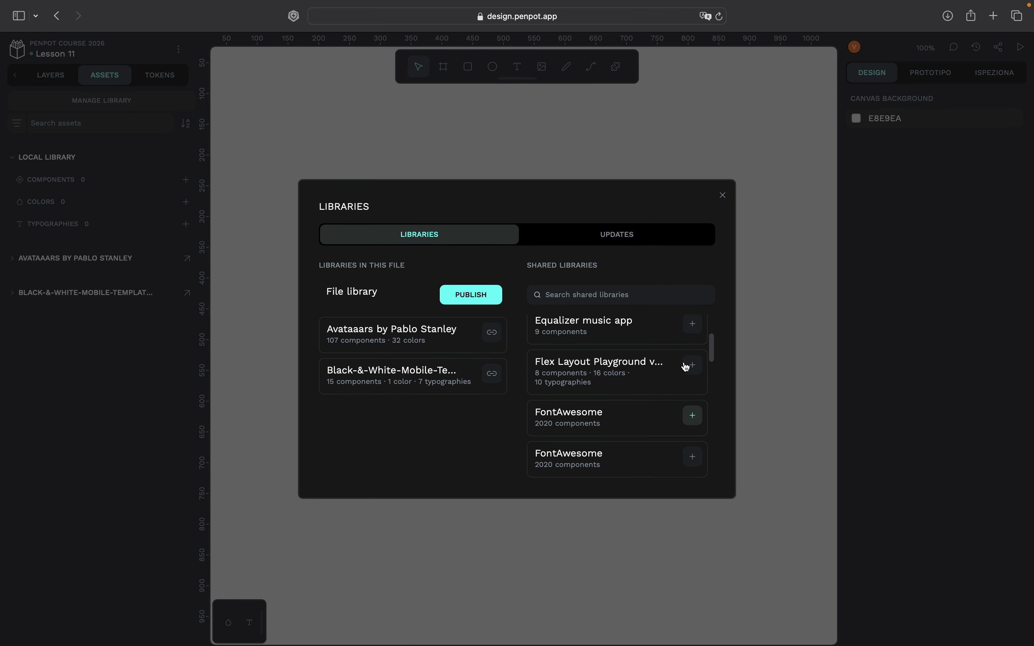
{"action": "left_click", "coordinate": [691, 370]}
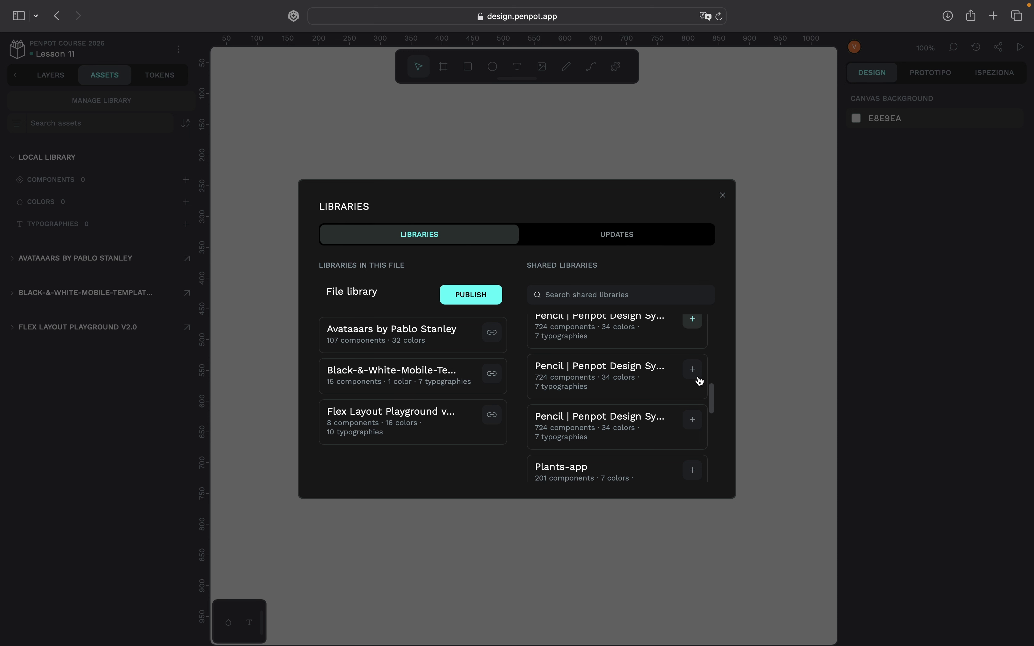
{"action": "left_click", "coordinate": [722, 195]}
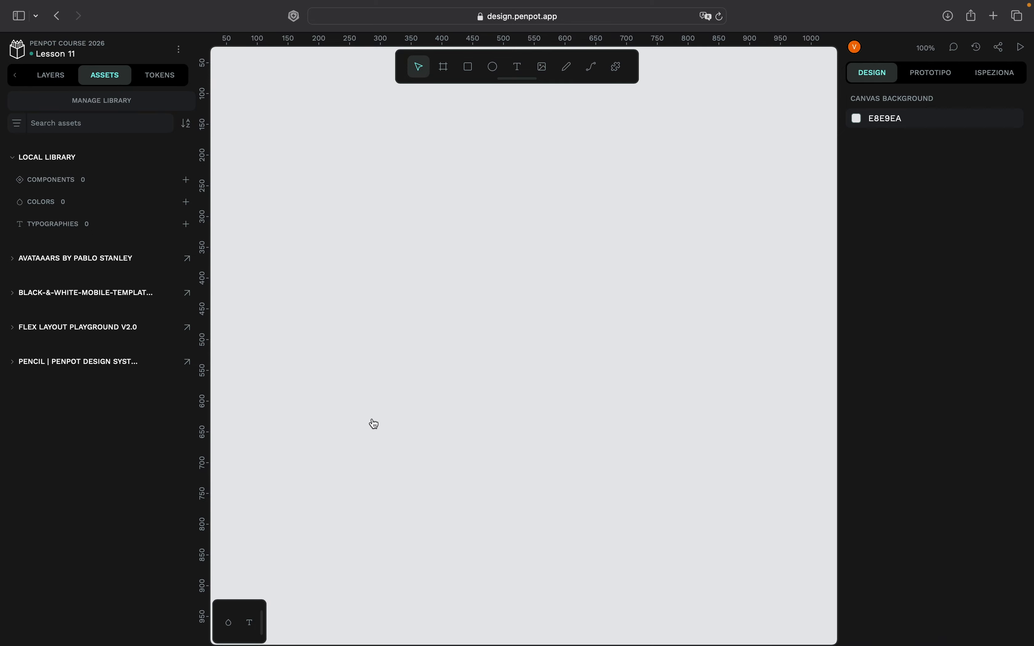
- Place the Avataaar-1 component from the Avataaars library on the canvas
{"action": "left_click", "coordinate": [18, 263]}
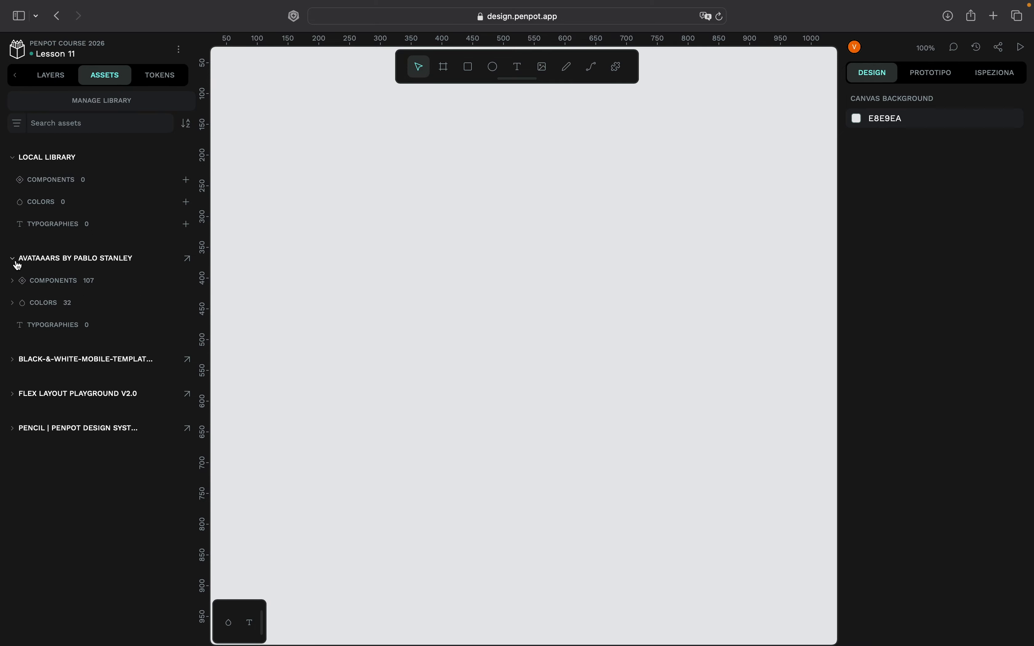
{"action": "left_click", "coordinate": [13, 282]}
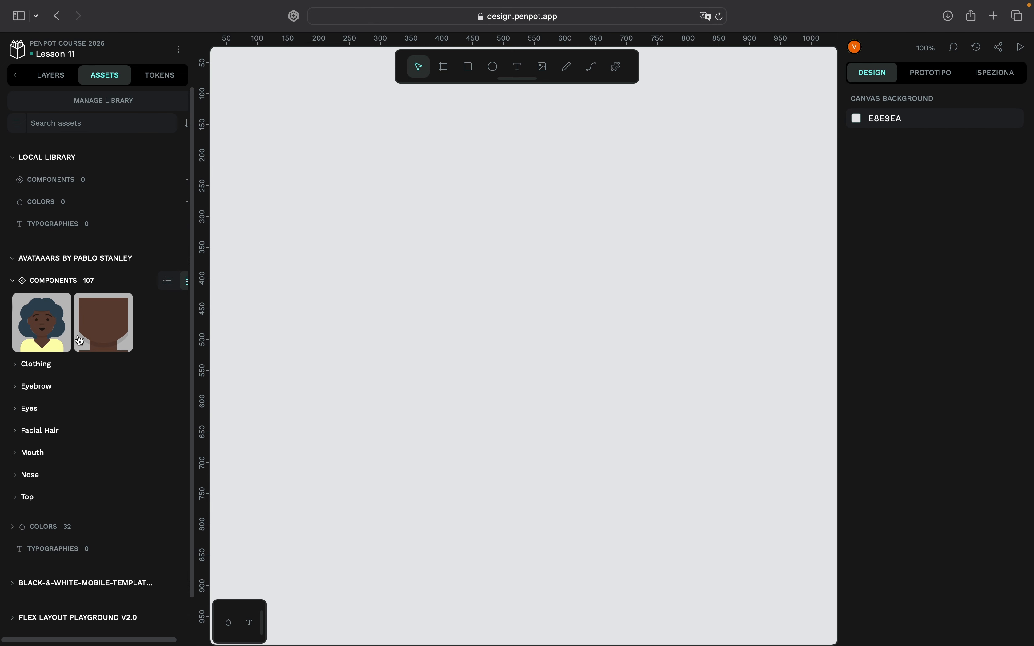
{"action": "left_click", "coordinate": [38, 335]}
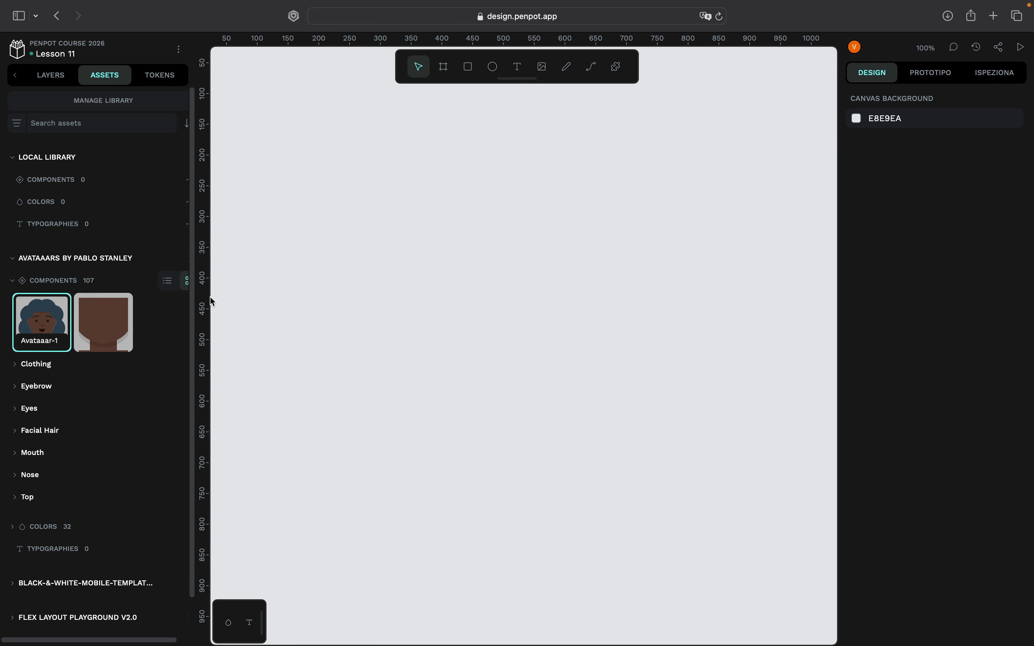
{"action": "left_click_drag", "start_coordinate": [41, 322], "coordinate": [562, 319]}
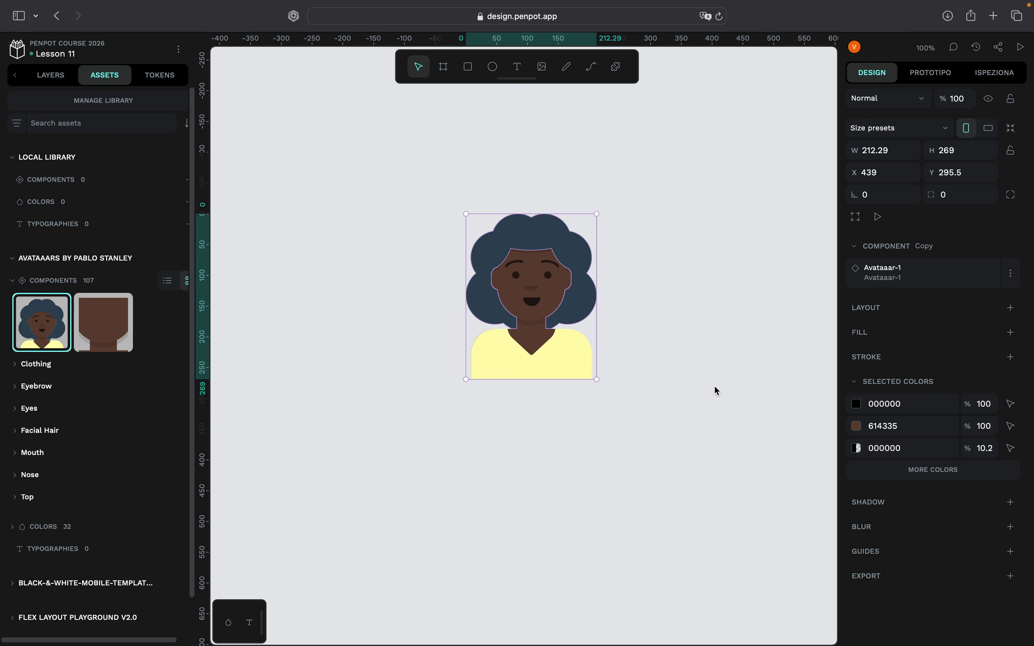
{"action": "scroll", "coordinate": [555, 384], "scroll_direction": "right", "scroll_amount": 3}
- Browse the Clothing and Eyebrow component groups of the Avataaars library, and delete the avatar from the canvas
{"action": "left_click", "coordinate": [15, 365]}
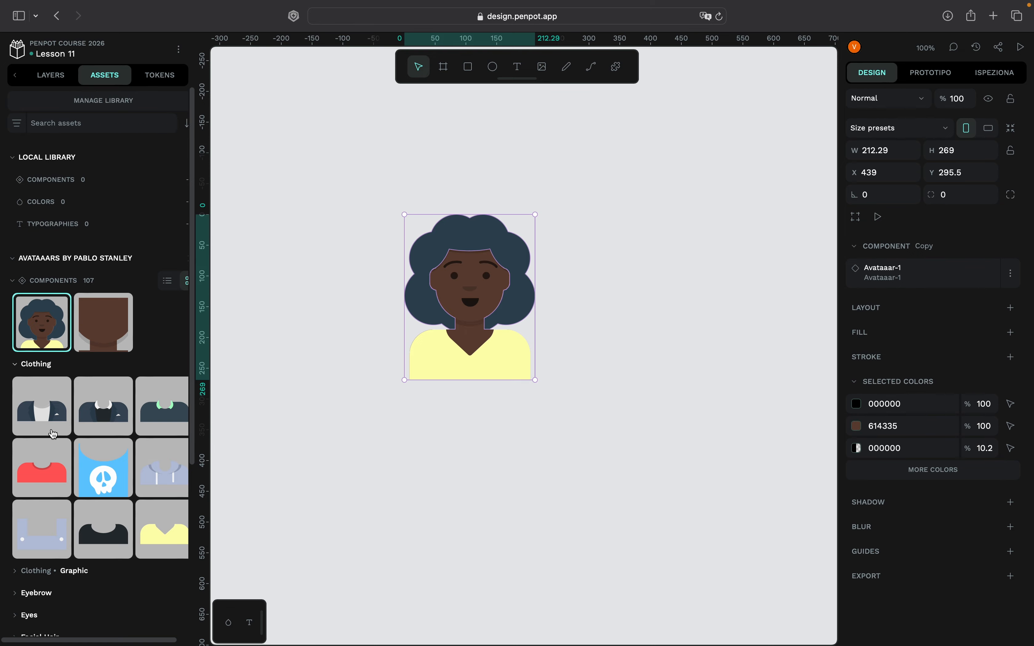
{"action": "scroll", "coordinate": [53, 434], "scroll_direction": "down", "scroll_amount": 2}
{"action": "left_click", "coordinate": [16, 544]}
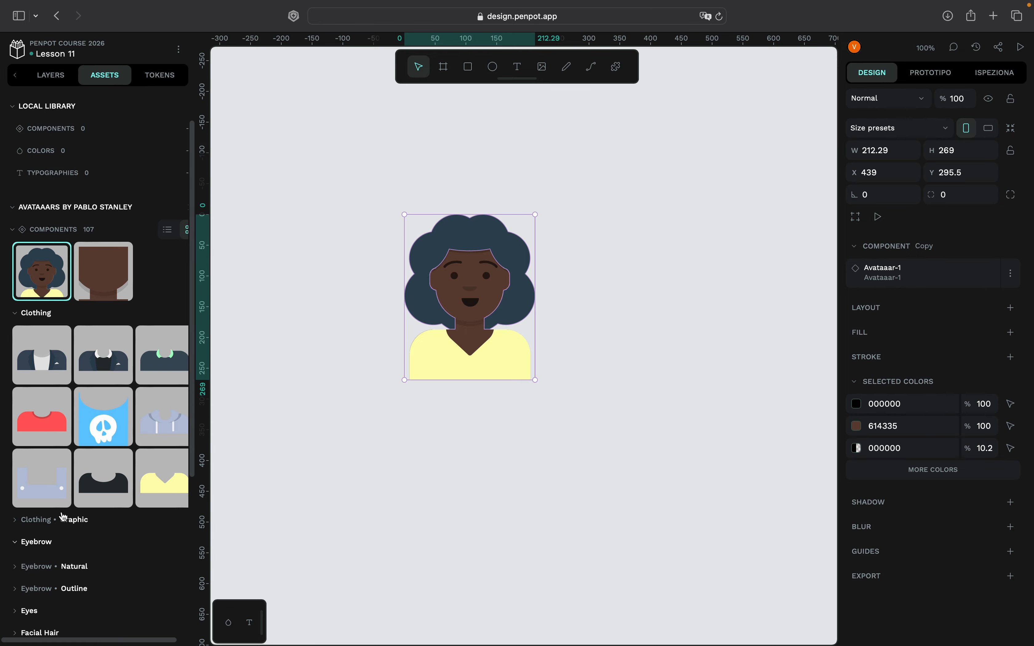
{"action": "scroll", "coordinate": [45, 410], "scroll_direction": "up", "scroll_amount": 2}
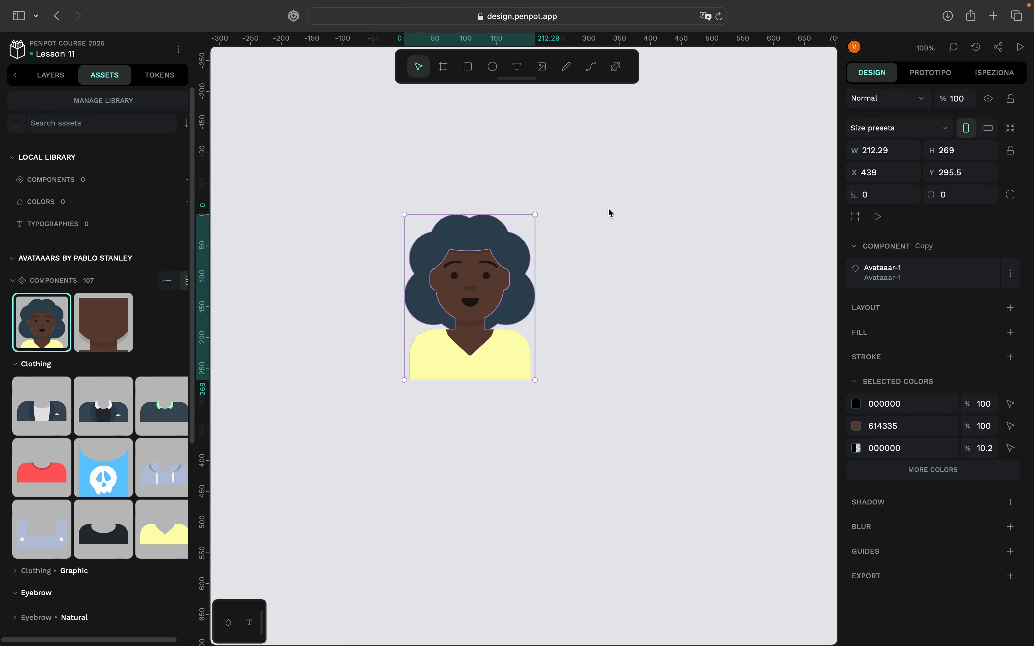
{"action": "key", "text": "Delete"}
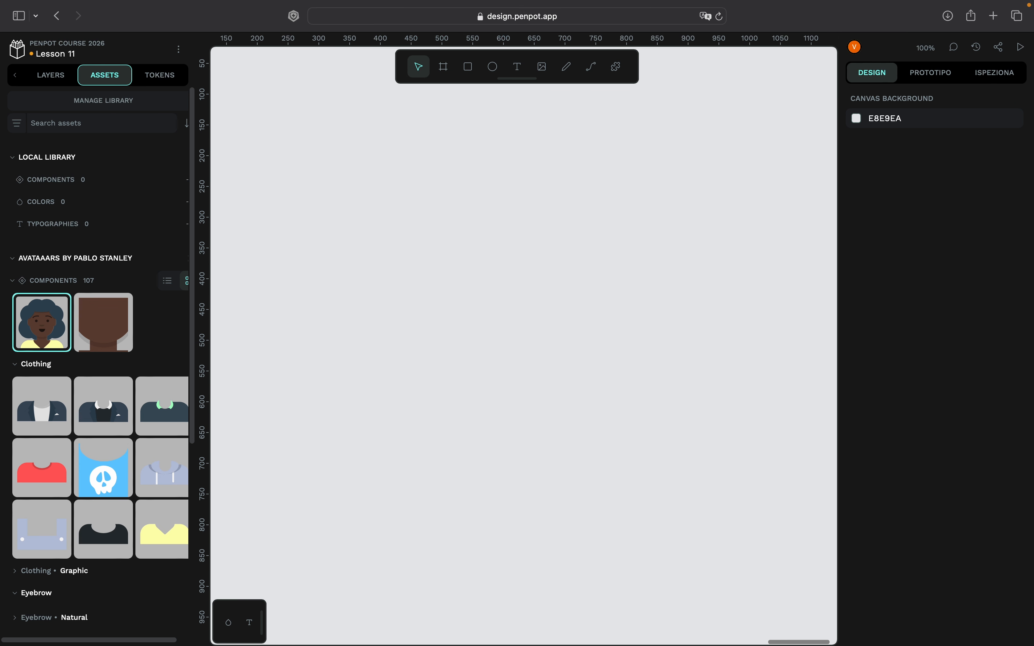
- Draw a rectangle about 170 wide and 38 high near the middle of the empty page
{"action": "left_click", "coordinate": [64, 77]}
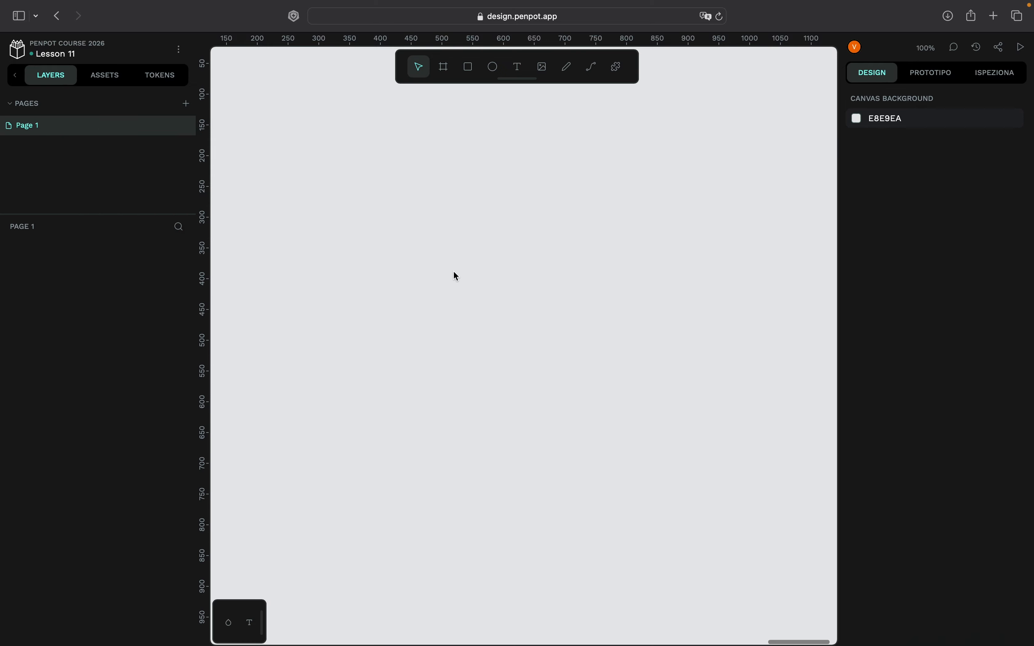
{"action": "left_click", "coordinate": [463, 72]}
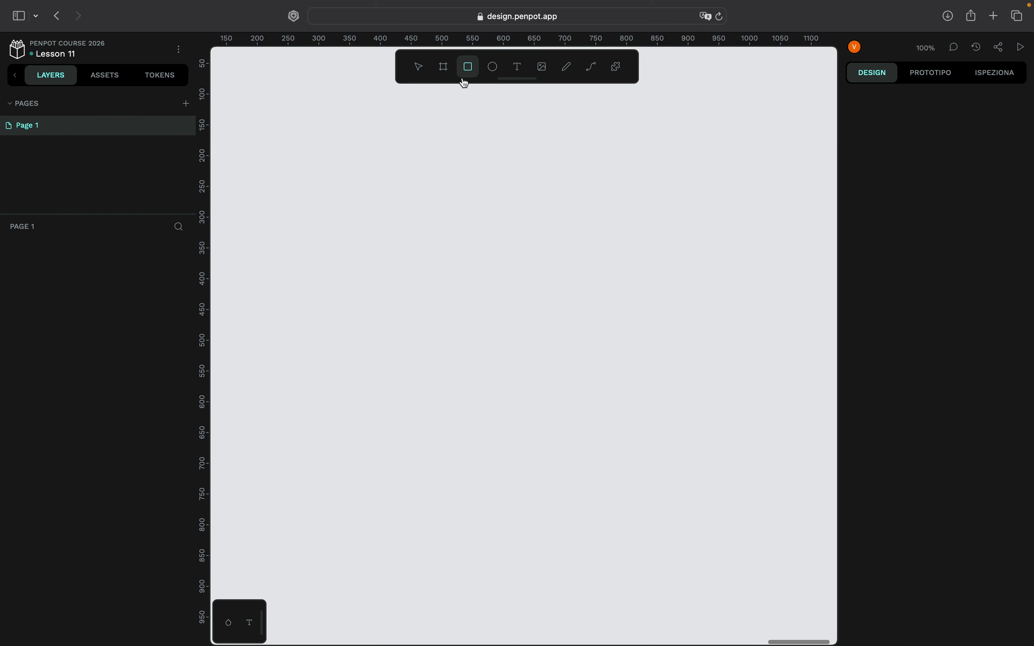
{"action": "left_click_drag", "start_coordinate": [470, 289], "coordinate": [574, 264]}
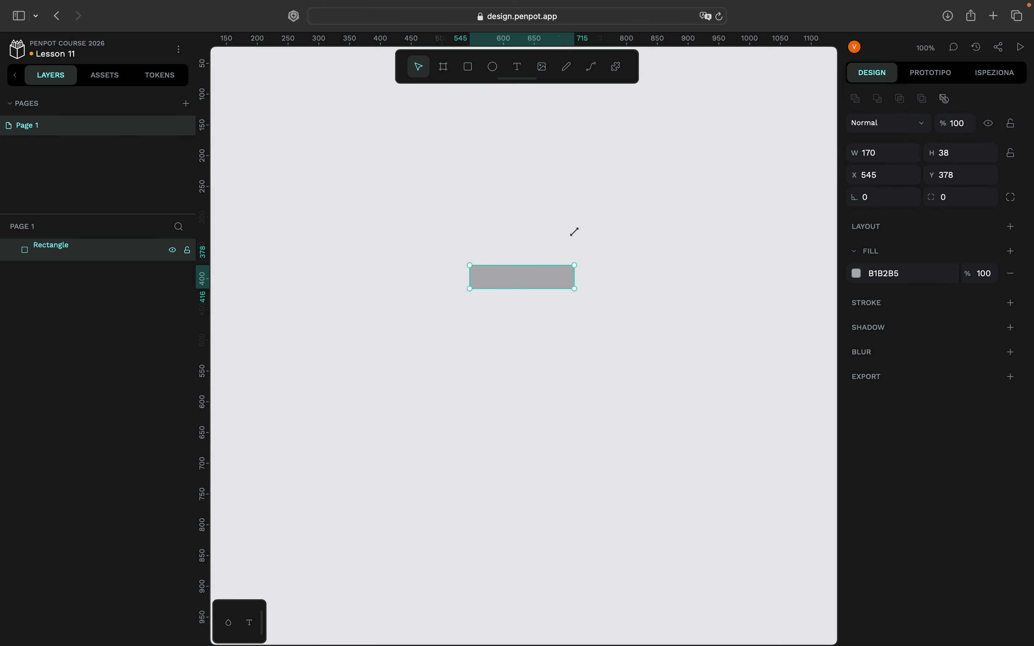
{"action": "scroll", "coordinate": [575, 232], "scroll_direction": "up", "scroll_amount": 5}
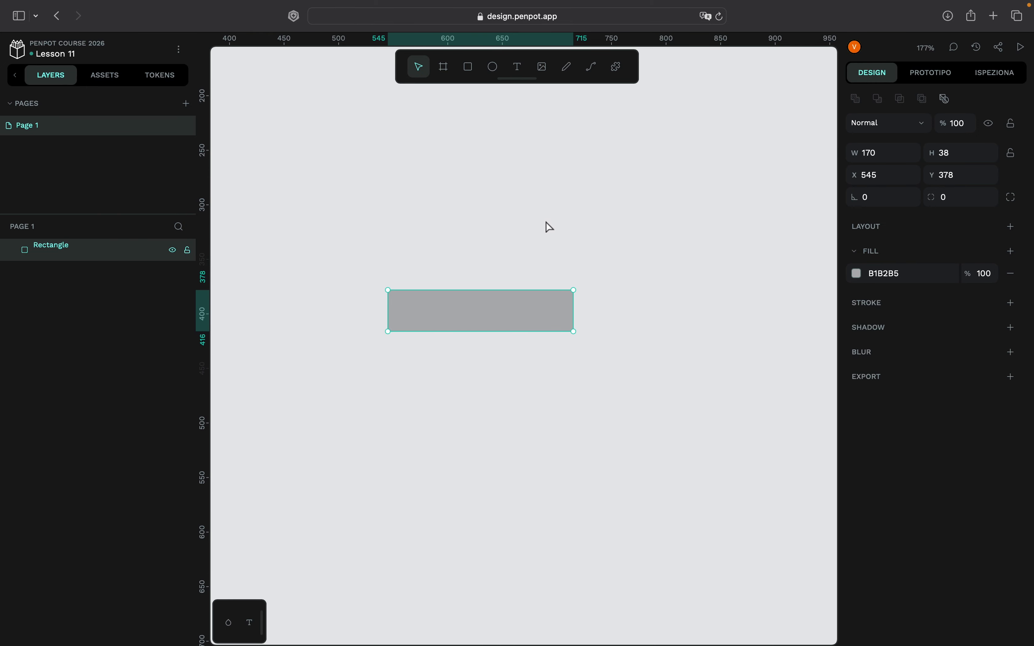
- Create a design token set named "buttons"
{"action": "left_click", "coordinate": [162, 75]}
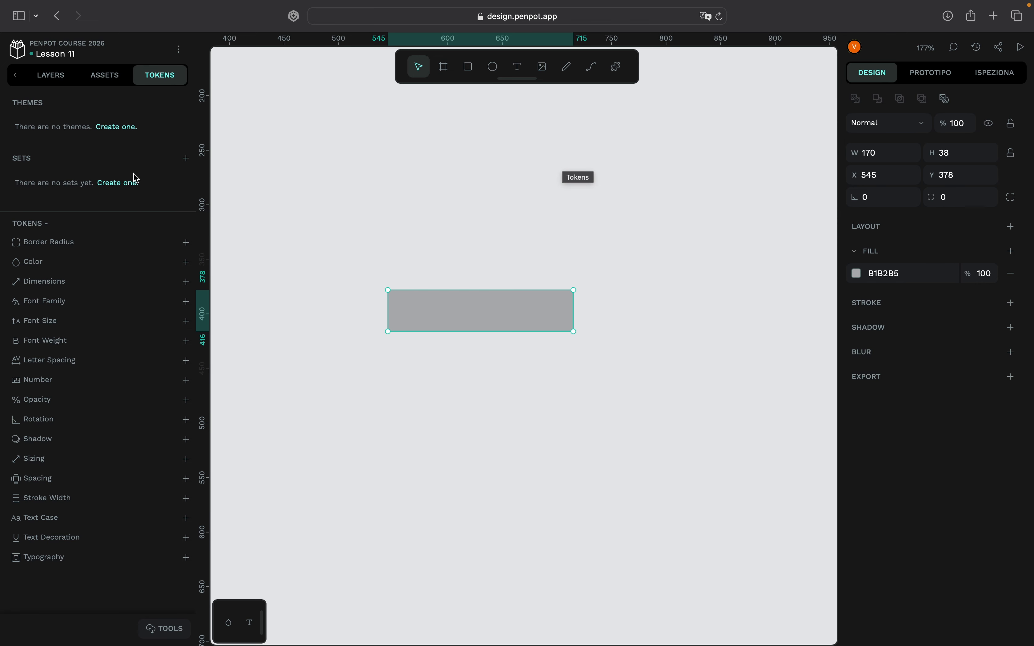
{"action": "left_click", "coordinate": [187, 159]}
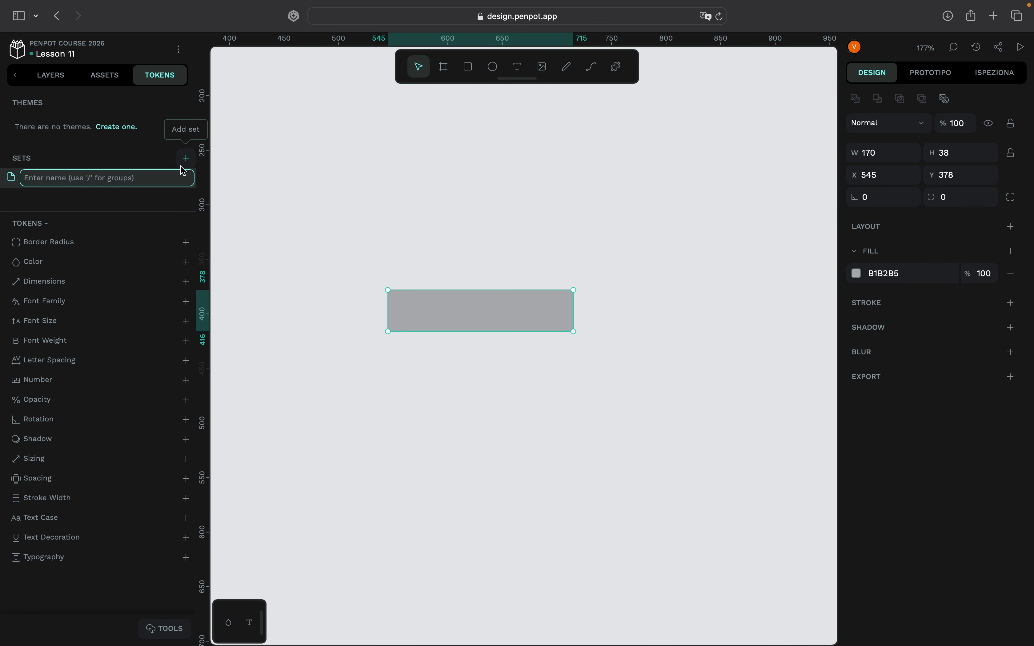
{"action": "type", "text": "buttons"}
{"action": "key", "text": "Return"}
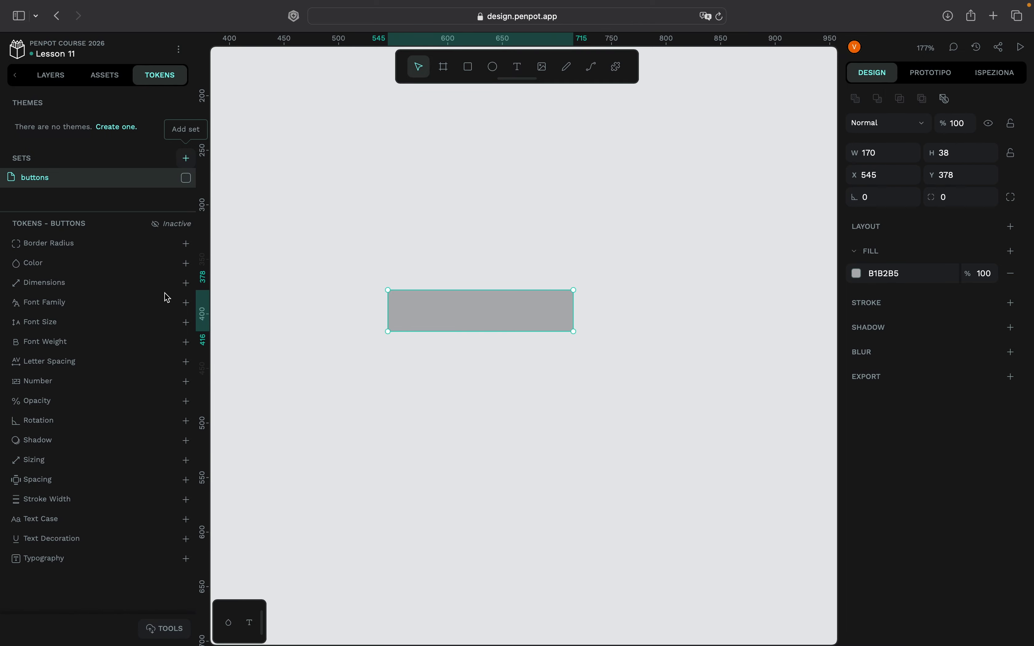
- Create a border radius token named border.medium with the value 8 in the buttons set
{"action": "left_click", "coordinate": [187, 244]}
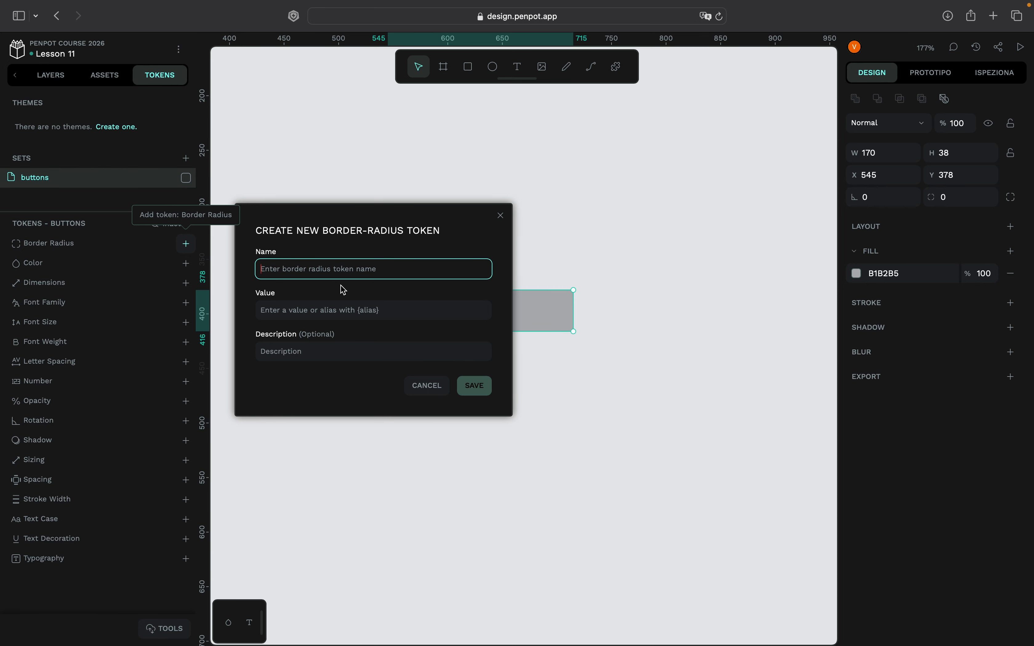
{"action": "type", "text": "border.medium"}
{"action": "left_click", "coordinate": [342, 307]}
{"action": "type", "text": "8"}
{"action": "key", "text": "Return"}
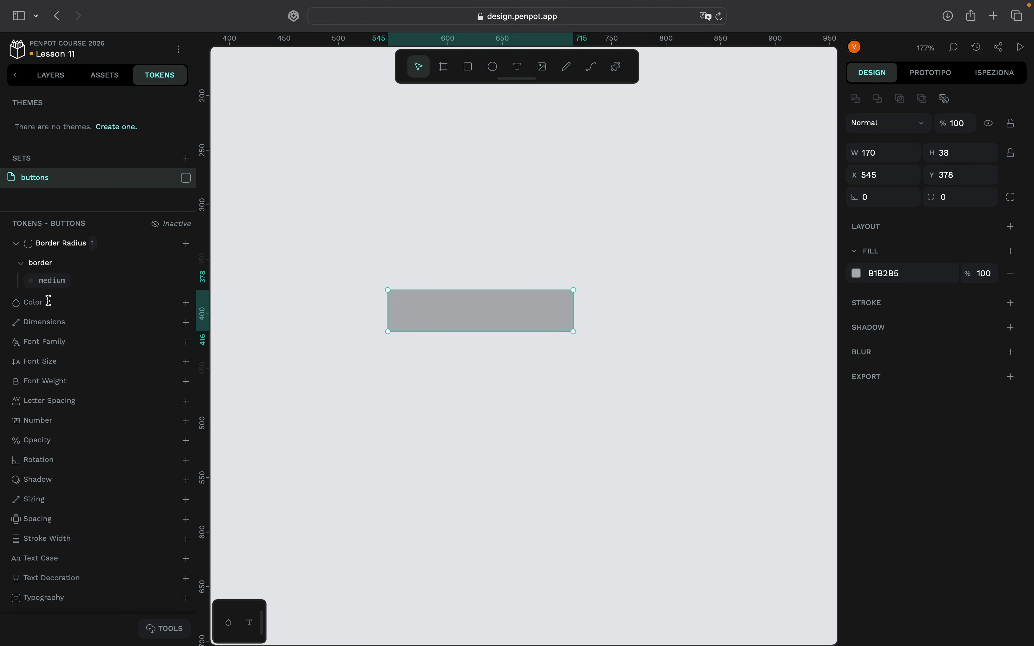
- Create a color token named color.background.blue with the value rgb(13, 85, 204)
{"action": "left_click", "coordinate": [187, 302]}
{"action": "type", "text": "color"}
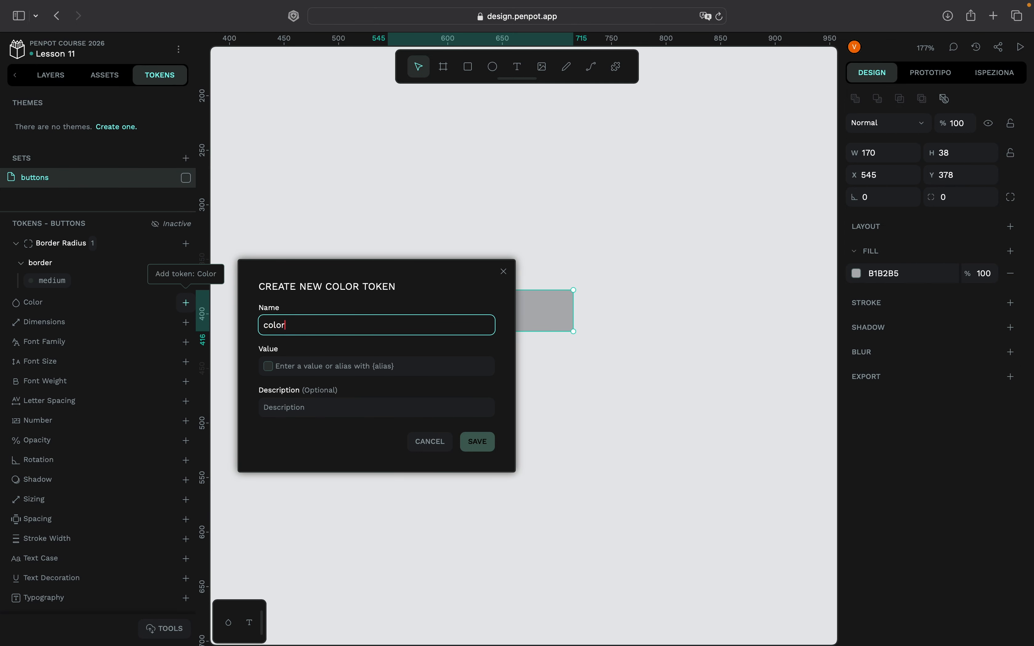
{"action": "type", "text": ".background.blue"}
{"action": "left_click", "coordinate": [268, 366]}
{"action": "mouse_move", "coordinate": [433, 499]}
{"action": "left_mouse_down"}
{"action": "mouse_move", "coordinate": [432, 487]}
{"action": "mouse_move", "coordinate": [417, 487]}
{"action": "mouse_move", "coordinate": [433, 500]}
{"action": "mouse_move", "coordinate": [415, 498]}
{"action": "left_mouse_up"}
{"action": "left_click_drag", "start_coordinate": [482, 425], "coordinate": [477, 417]}
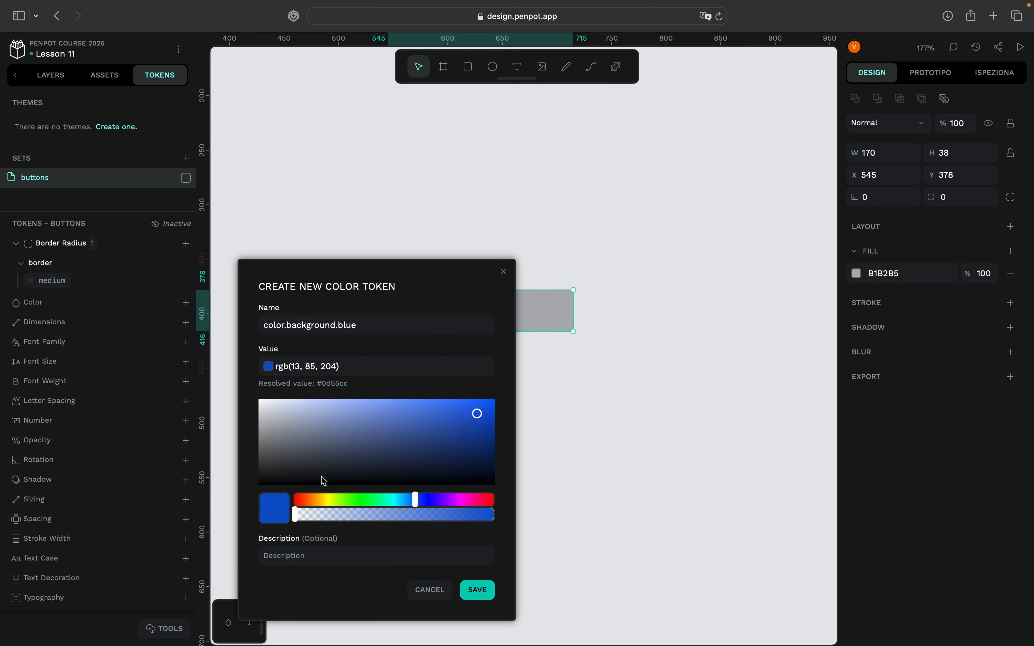
{"action": "key", "text": "Return"}
- Create a color token named color.background.lightblue with the value rgb(99, 130, 202)
{"action": "left_click", "coordinate": [179, 303]}
{"action": "type", "text": "colo"}
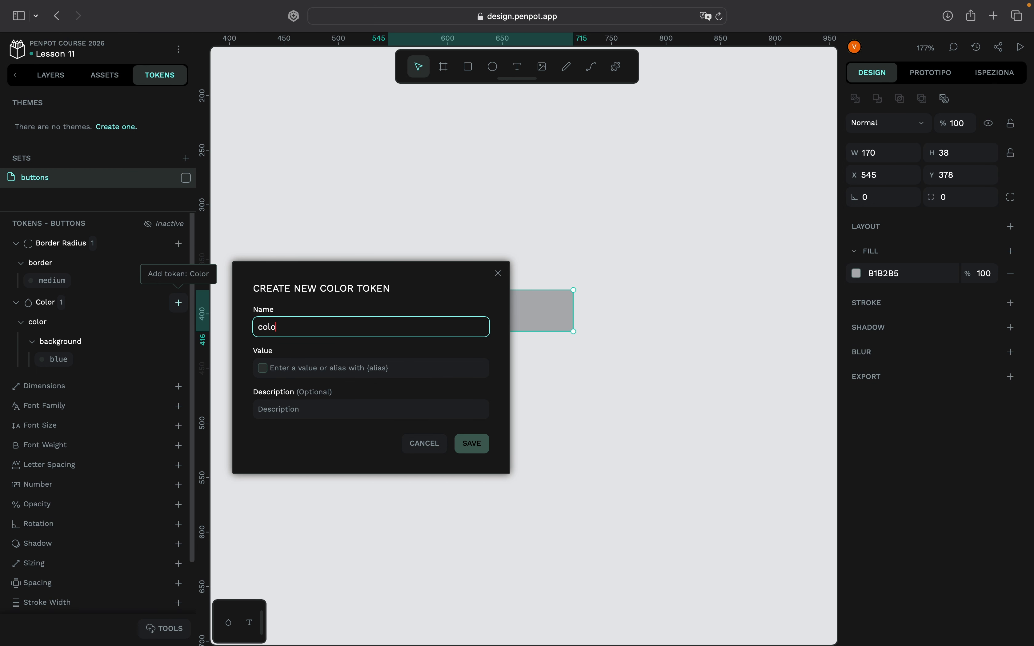
{"action": "type", "text": "r.background.lightblue"}
{"action": "left_click", "coordinate": [263, 368]}
{"action": "left_click", "coordinate": [415, 491]}
{"action": "left_click", "coordinate": [392, 416]}
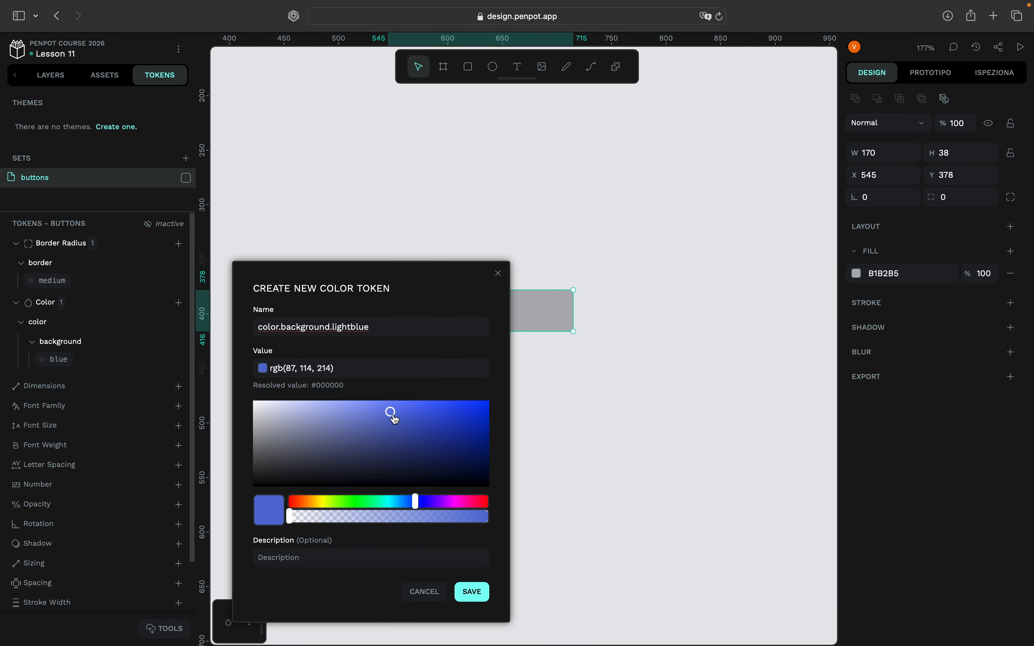
{"action": "left_click_drag", "start_coordinate": [392, 416], "coordinate": [370, 418]}
{"action": "left_click", "coordinate": [427, 502]}
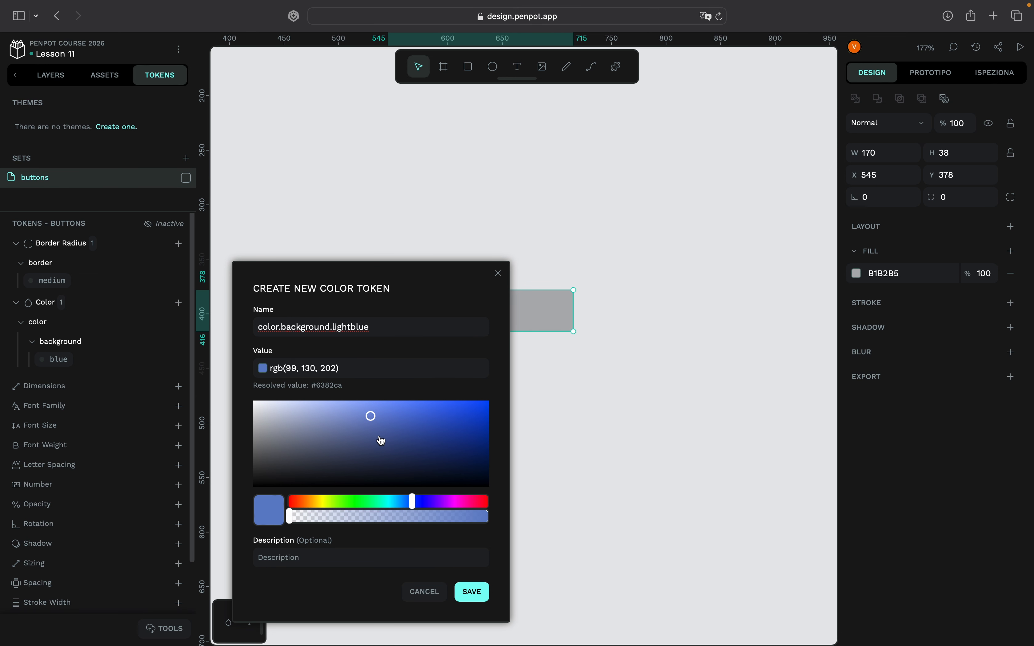
{"action": "left_click", "coordinate": [472, 592]}
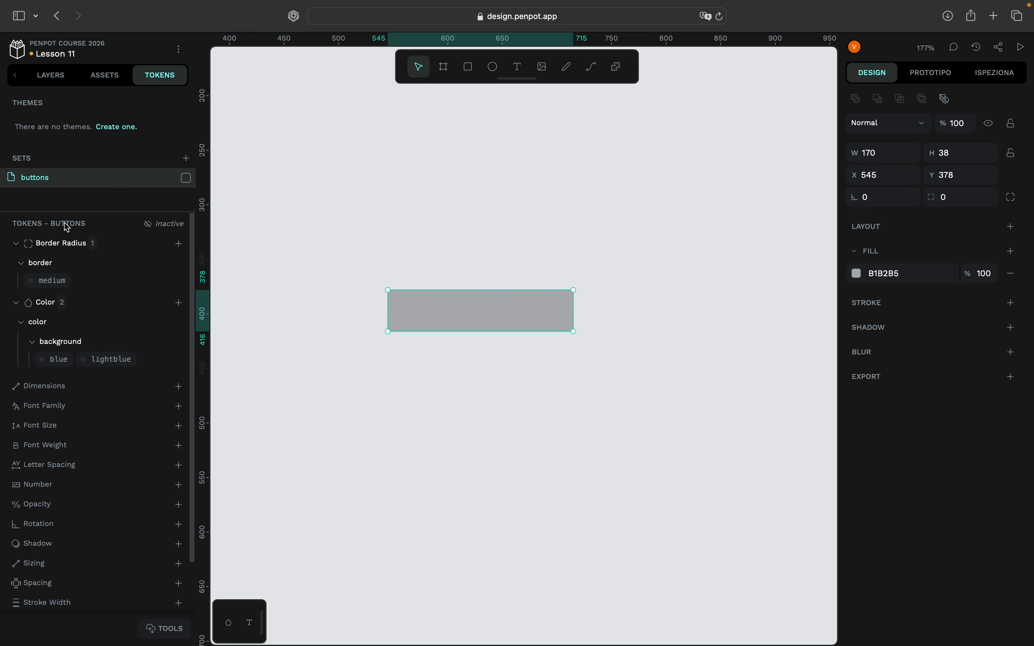
- Open the color.background.blue token for editing, copy its color value and save the token
{"action": "left_click", "coordinate": [56, 360]}
{"action": "right_click", "coordinate": [55, 359]}
{"action": "left_click", "coordinate": [86, 425]}
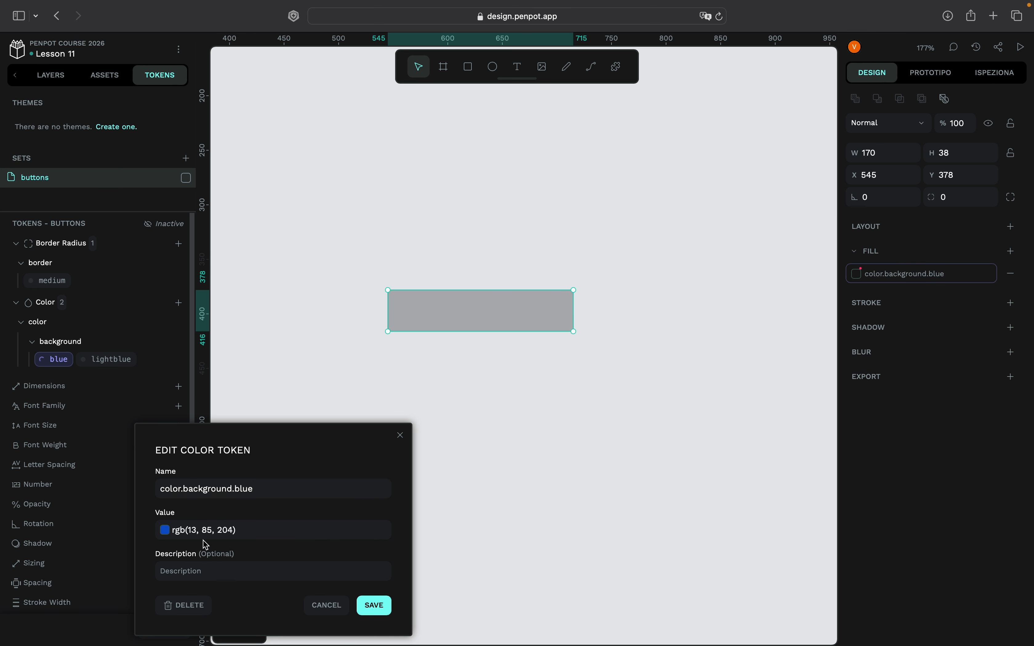
{"action": "left_click_drag", "start_coordinate": [234, 533], "coordinate": [173, 531]}
{"action": "key", "text": "ctrl+c"}
{"action": "left_click", "coordinate": [376, 609]}
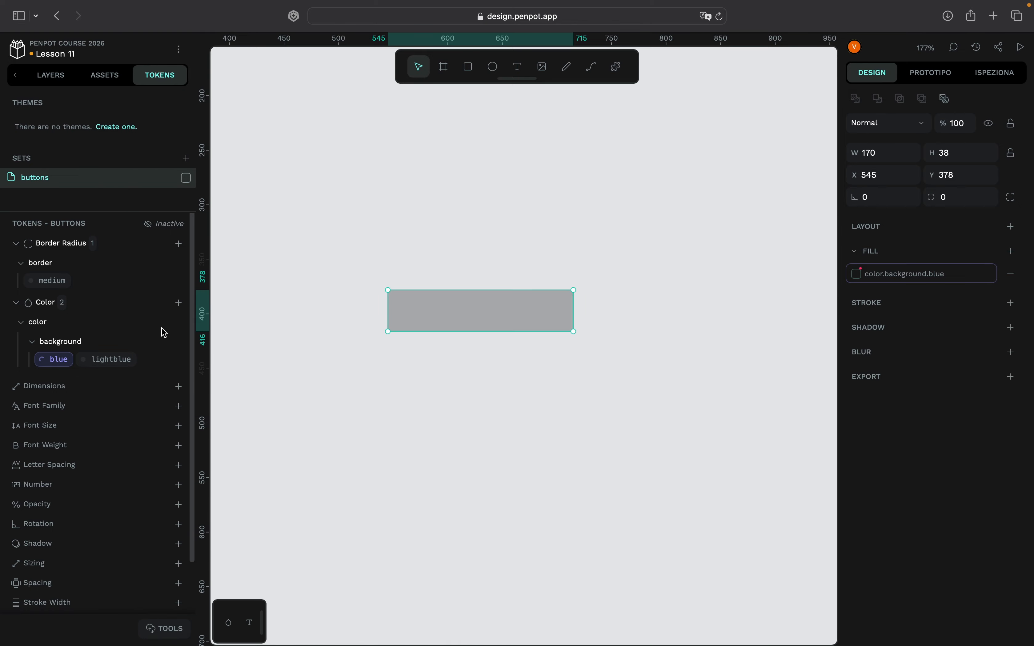
- Set the color.background.lightblue token's value to rgba(13, 84, 204, 0.71) and save the token
{"action": "right_click", "coordinate": [106, 359]}
{"action": "left_click", "coordinate": [139, 425]}
{"action": "left_click", "coordinate": [220, 530]}
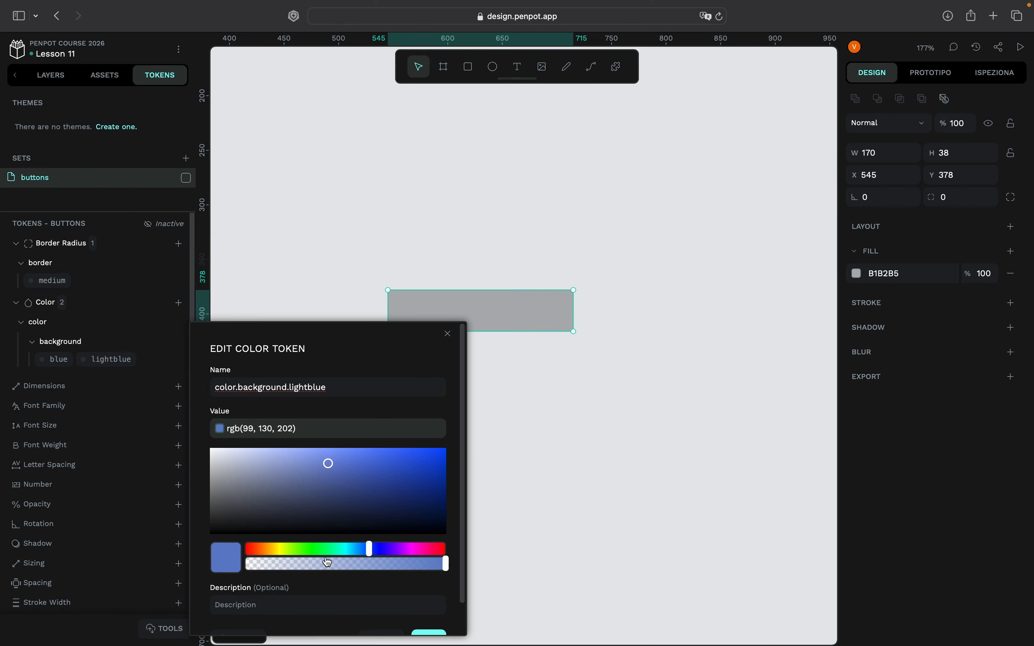
{"action": "triple_click", "coordinate": [331, 432]}
{"action": "key", "text": "ctrl+v"}
{"action": "left_click", "coordinate": [387, 575]}
{"action": "scroll", "coordinate": [440, 592], "scroll_direction": "down", "scroll_amount": 2}
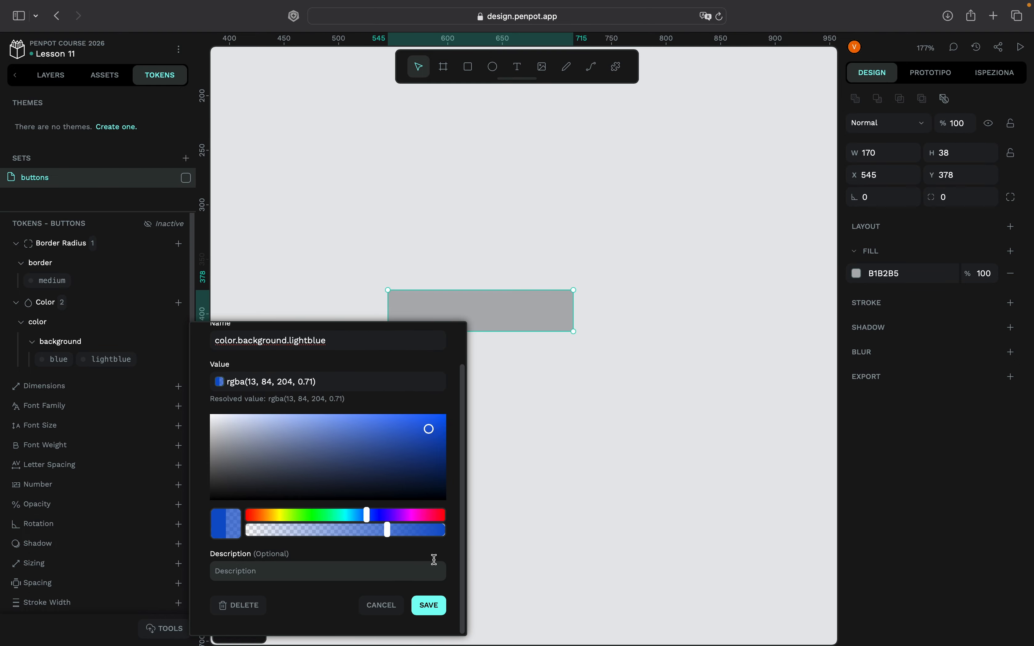
{"action": "left_click", "coordinate": [431, 607]}
- Start a new color token in the buttons set and name it color.text.dark
{"action": "left_click", "coordinate": [179, 303]}
{"action": "type", "text": "color.text.black"}
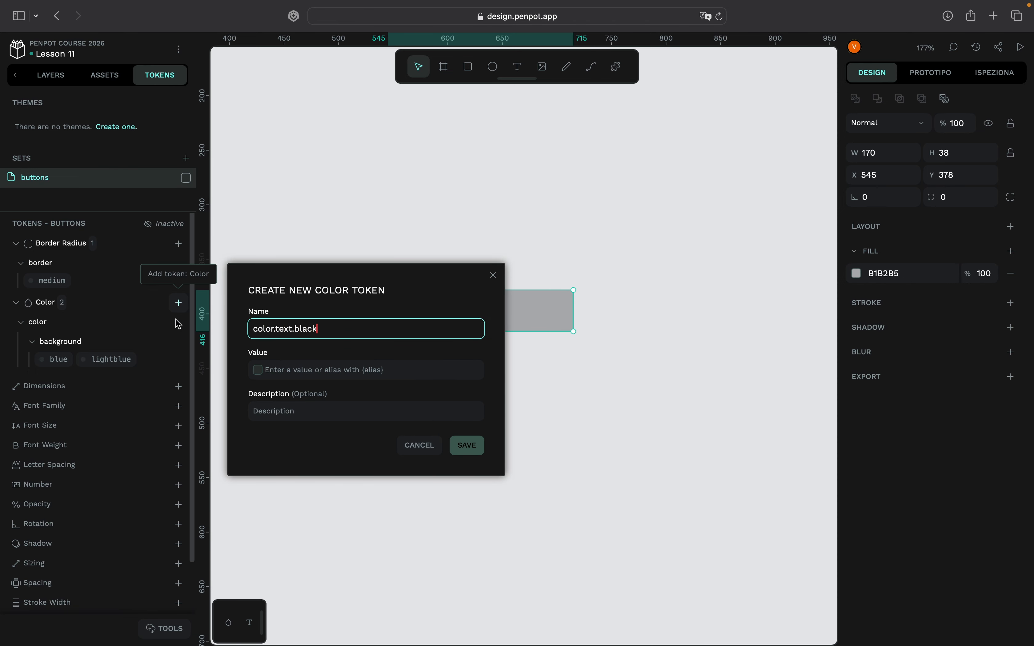
{"action": "left_click", "coordinate": [261, 370]}
{"action": "double_click", "coordinate": [305, 329]}
{"action": "left_click", "coordinate": [328, 331]}
{"action": "left_click_drag", "start_coordinate": [329, 331], "coordinate": [299, 326]}
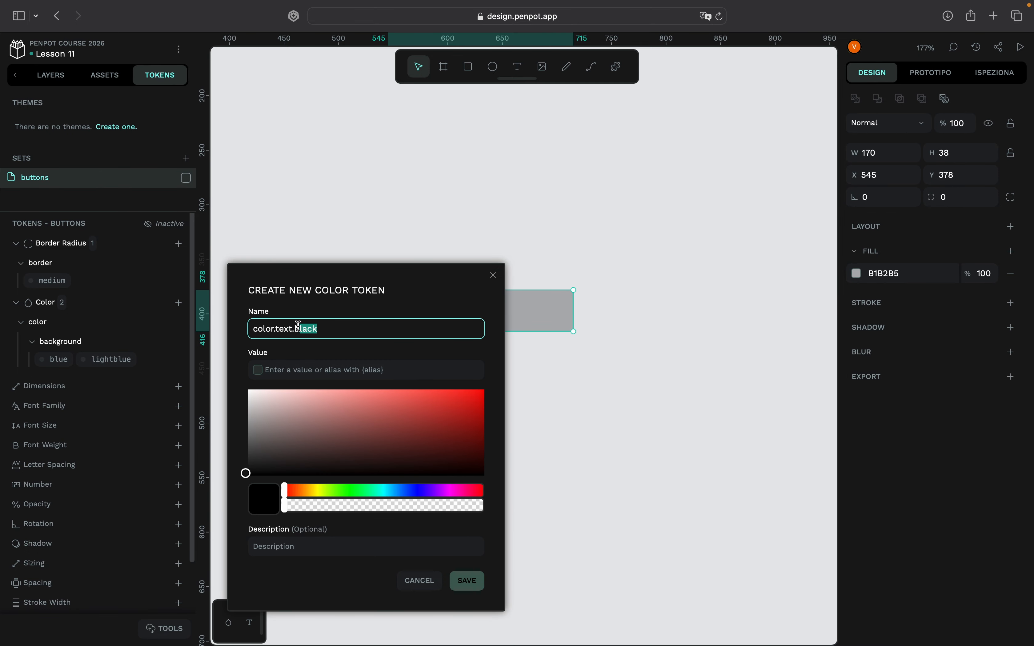
{"action": "type", "text": "dark"}
- Give the color.text.dark token a very dark navy blue value and save it
{"action": "left_click_drag", "start_coordinate": [301, 463], "coordinate": [268, 481]}
{"action": "left_click", "coordinate": [325, 367]}
{"action": "key", "text": "super+a"}
{"action": "key", "text": "super+v"}
{"action": "left_click", "coordinate": [441, 454]}
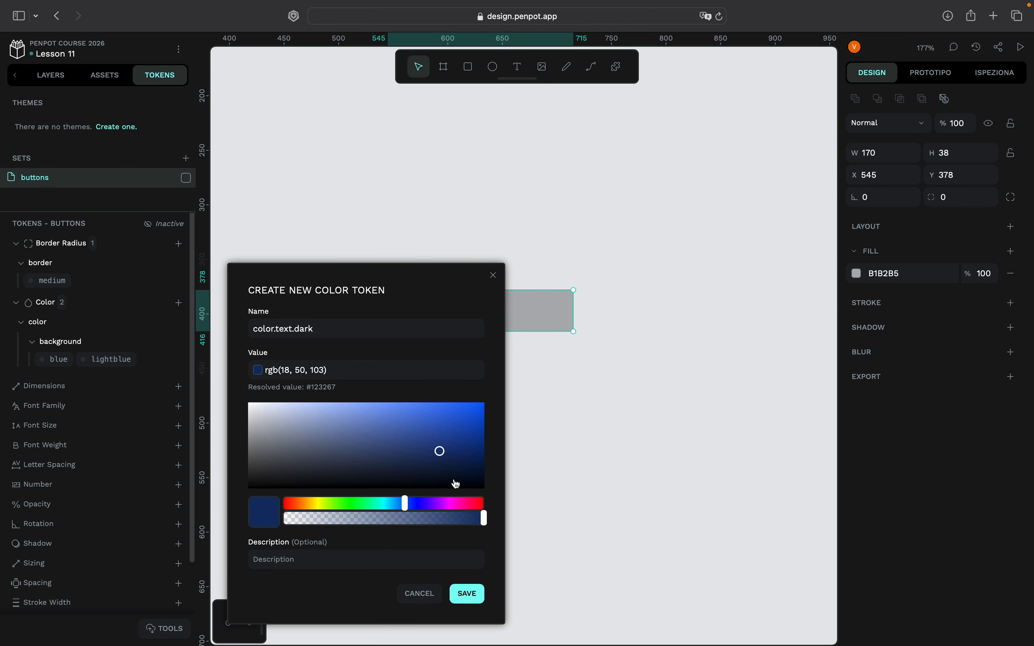
{"action": "left_click", "coordinate": [456, 473]}
{"action": "left_click", "coordinate": [467, 593]}
- Create a color token named color.text.light with the value rgb(205, 211, 220)
{"action": "left_click", "coordinate": [179, 303]}
{"action": "type", "text": "c"}
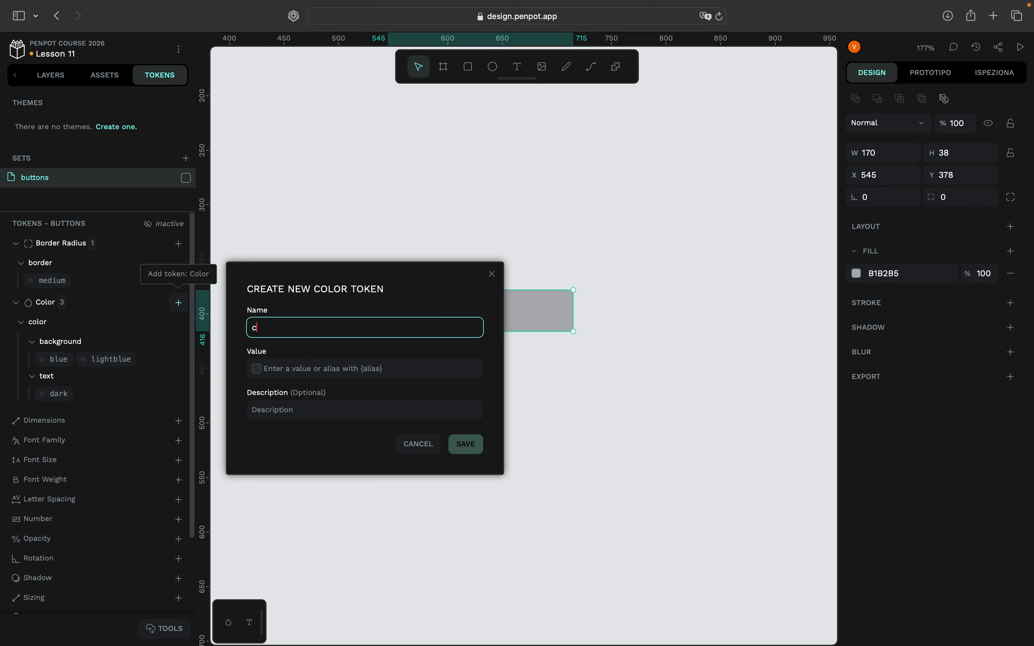
{"action": "type", "text": "olor.text.light"}
{"action": "left_click", "coordinate": [264, 370]}
{"action": "key", "text": "super+v"}
{"action": "left_click", "coordinate": [256, 368]}
{"action": "left_click", "coordinate": [265, 414]}
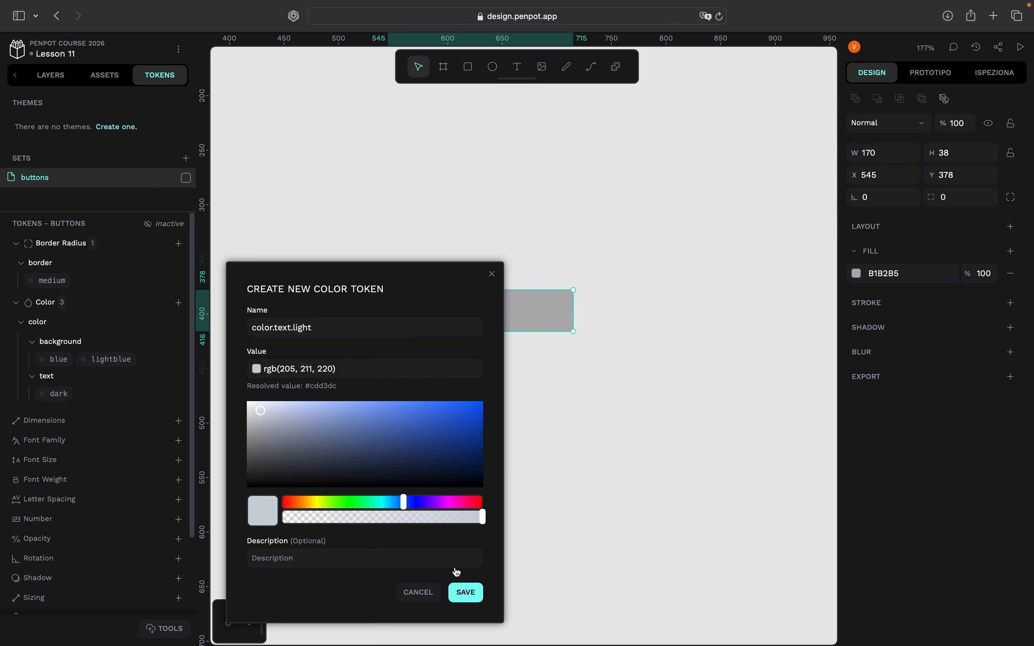
{"action": "left_click", "coordinate": [467, 595]}
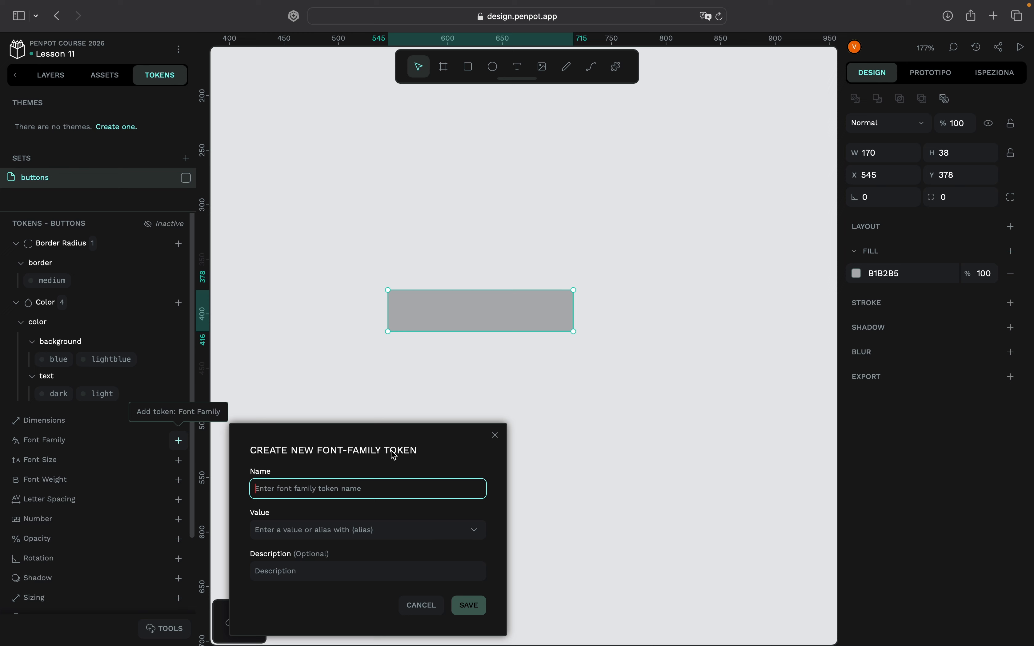
{"action": "type", "text": "sans.text"}
- Name the new font family token sans.text and enter sans as its value
{"action": "left_click", "coordinate": [364, 527]}
{"action": "type", "text": "sans"}
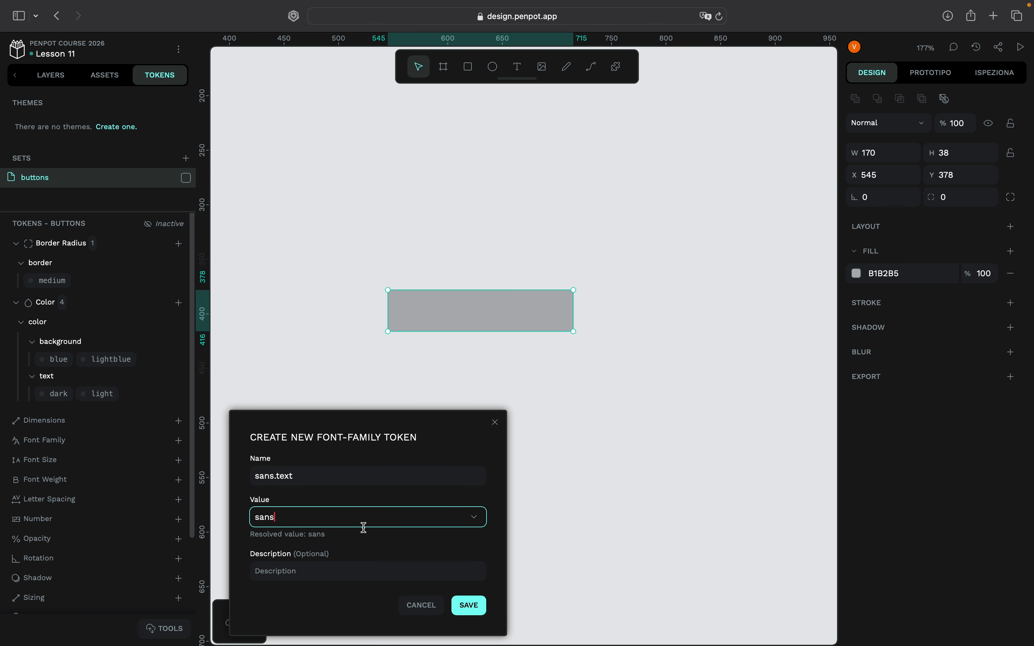
- Replace the sans.text token's value with a font found by searching the font list for sans, and save the token
{"action": "left_click", "coordinate": [474, 517]}
{"action": "key", "text": "BackSpace"}
{"action": "key", "text": "BackSpace"}
{"action": "key", "text": "BackSpace"}
{"action": "key", "text": "BackSpace"}
{"action": "left_click", "coordinate": [340, 538]}
{"action": "type", "text": "sans"}
{"action": "scroll", "coordinate": [319, 570], "scroll_direction": "down", "scroll_amount": 2}
{"action": "scroll", "coordinate": [319, 570], "scroll_direction": "down", "scroll_amount": 10}
{"action": "left_click", "coordinate": [319, 570]}
{"action": "left_click", "coordinate": [468, 606]}
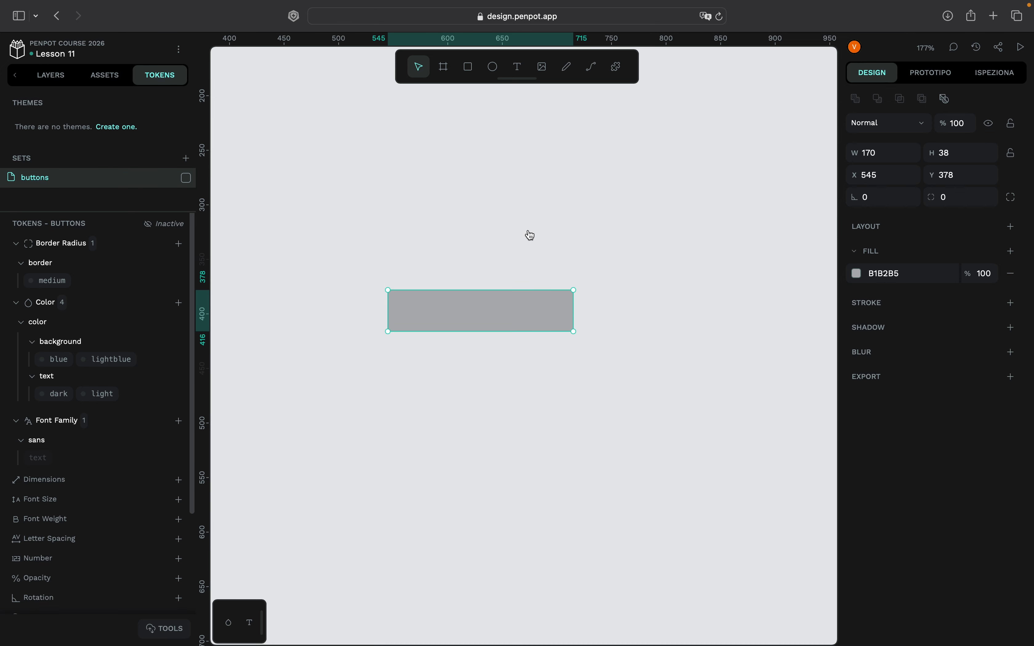
- Add a text layer reading "Click here" at the rectangle's upper-right corner
{"action": "left_click", "coordinate": [517, 67]}
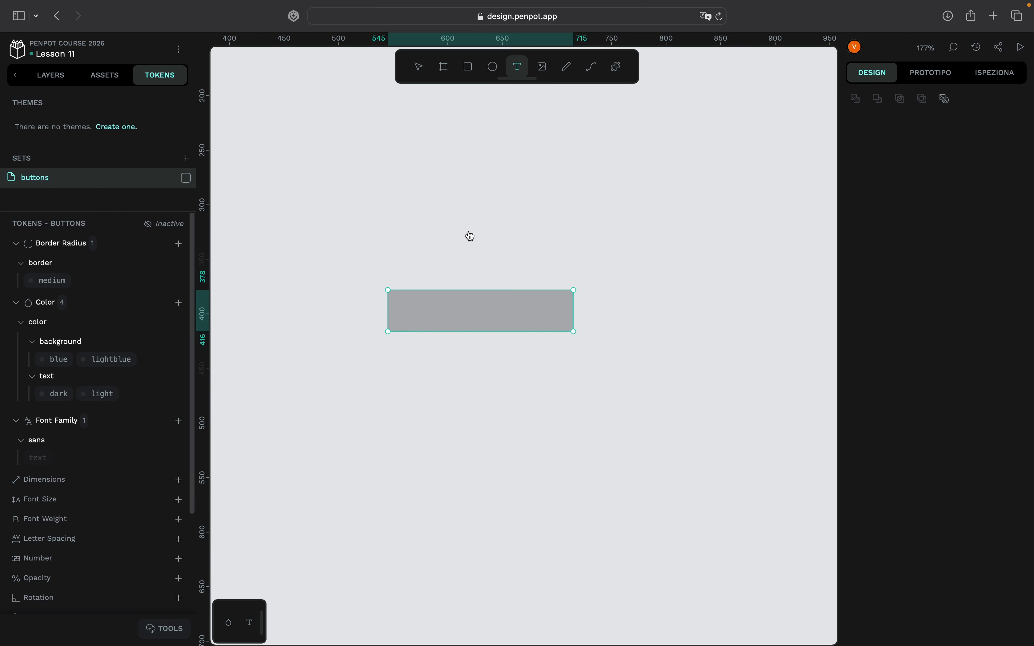
{"action": "left_click", "coordinate": [574, 290]}
{"action": "type", "text": "Cli"}
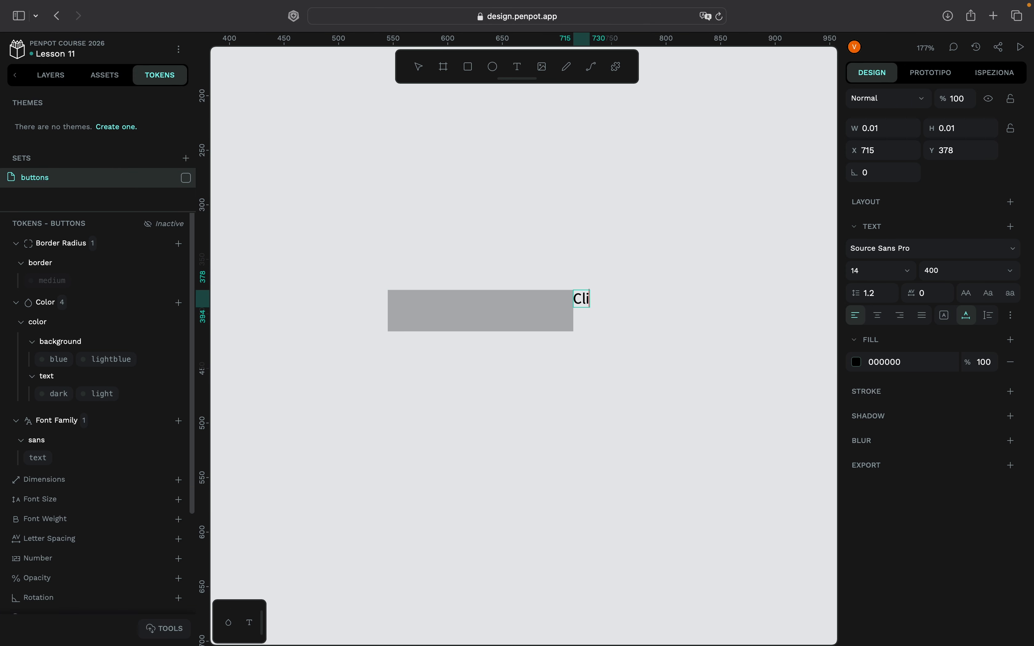
{"action": "type", "text": "ck here"}
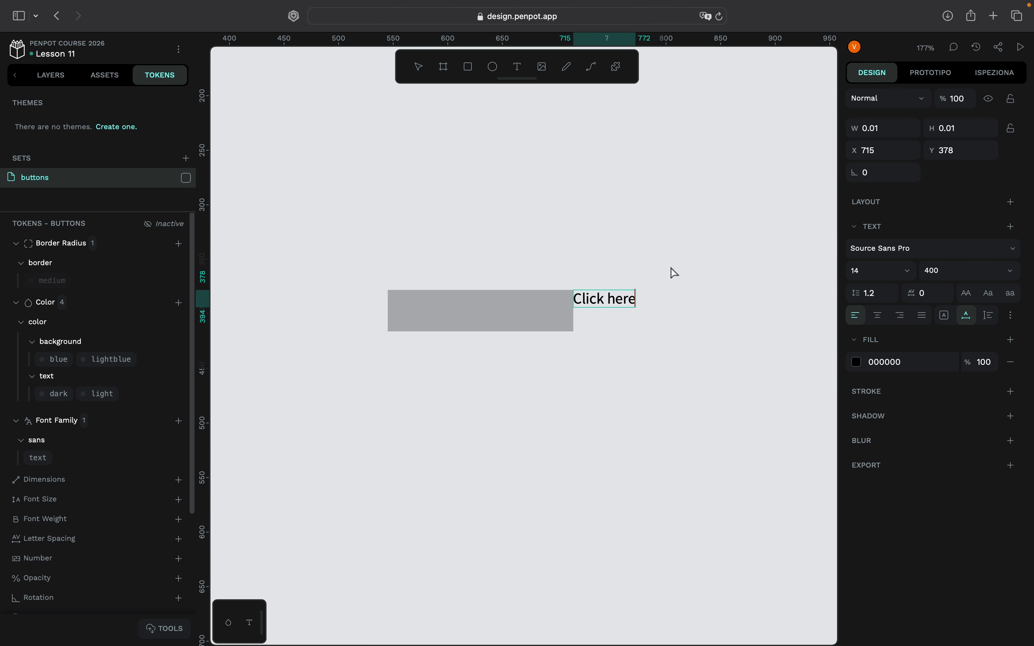
{"action": "key", "text": "Escape"}
- Center the "Click here" text horizontally and vertically on the rectangle
{"action": "key", "text": "Escape"}
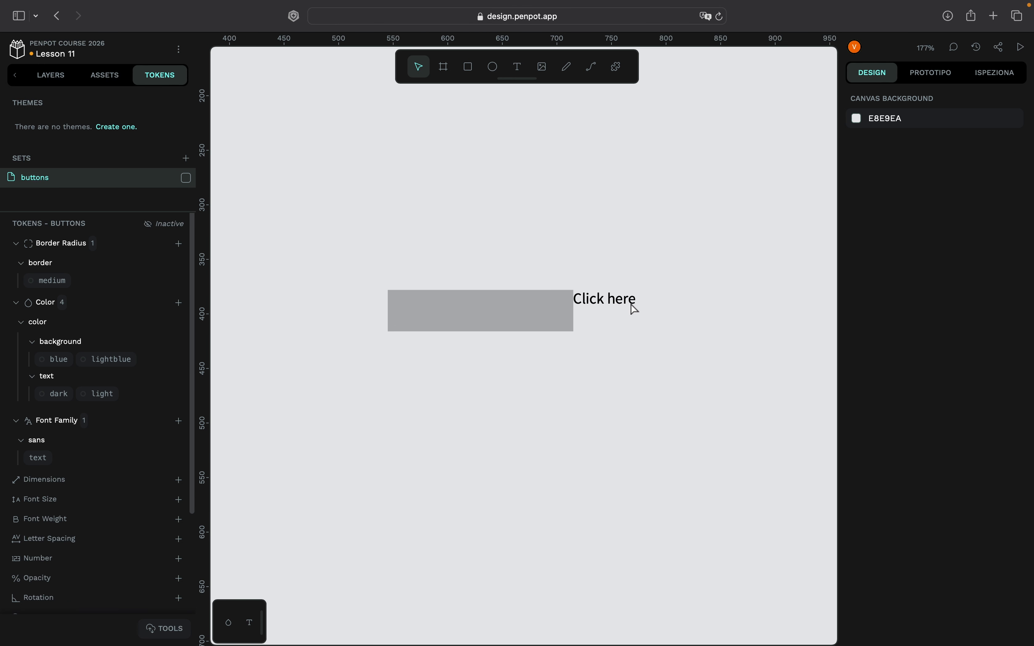
{"action": "left_click", "coordinate": [607, 305]}
{"action": "left_click_drag", "start_coordinate": [607, 305], "coordinate": [465, 246]}
{"action": "key", "text": "Escape"}
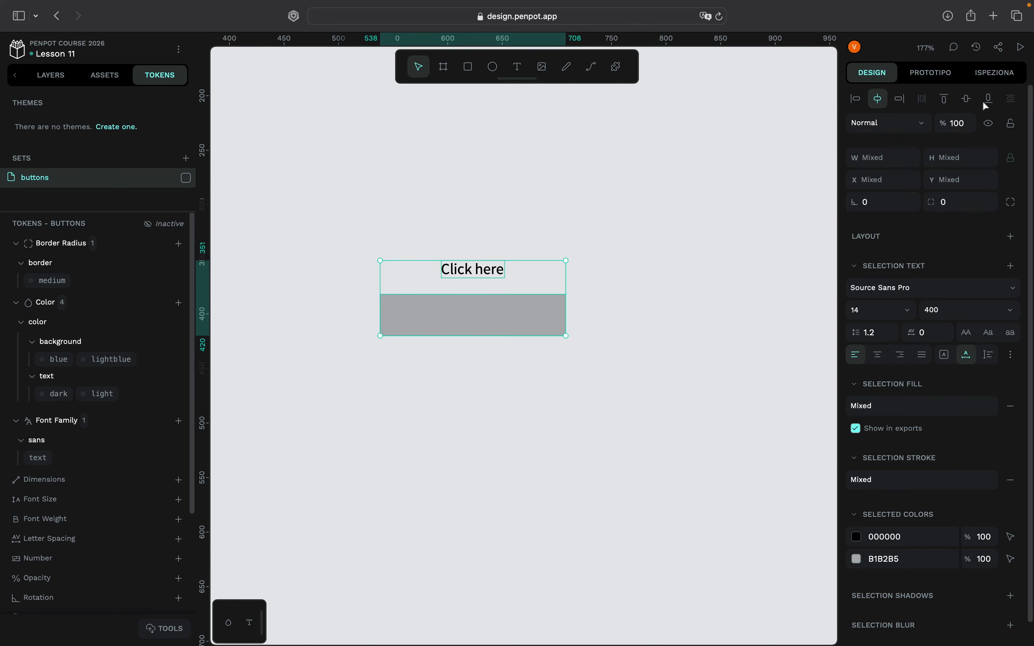
{"action": "left_click", "coordinate": [967, 99]}
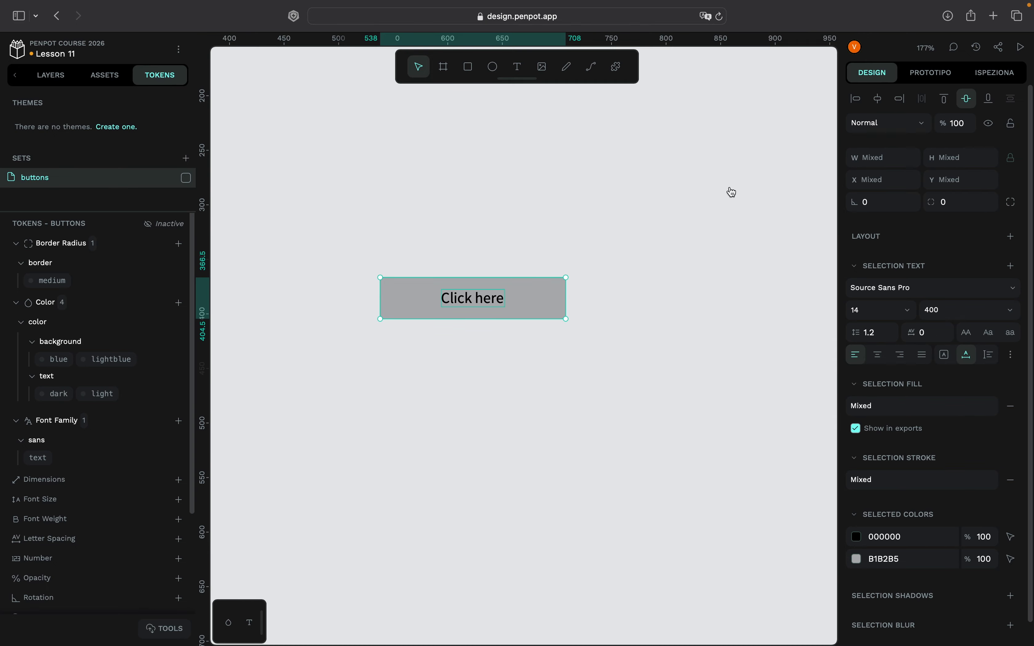
{"action": "left_click", "coordinate": [457, 259]}
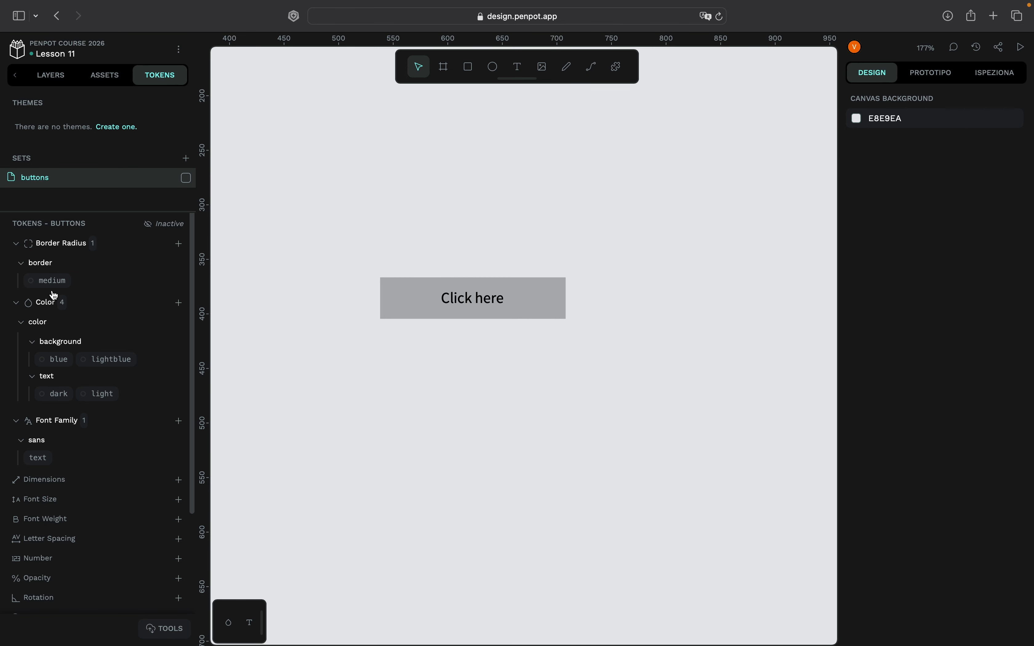
- Activate the buttons token set and apply the border.medium and color.background.blue tokens to the rectangle
{"action": "left_click", "coordinate": [554, 295]}
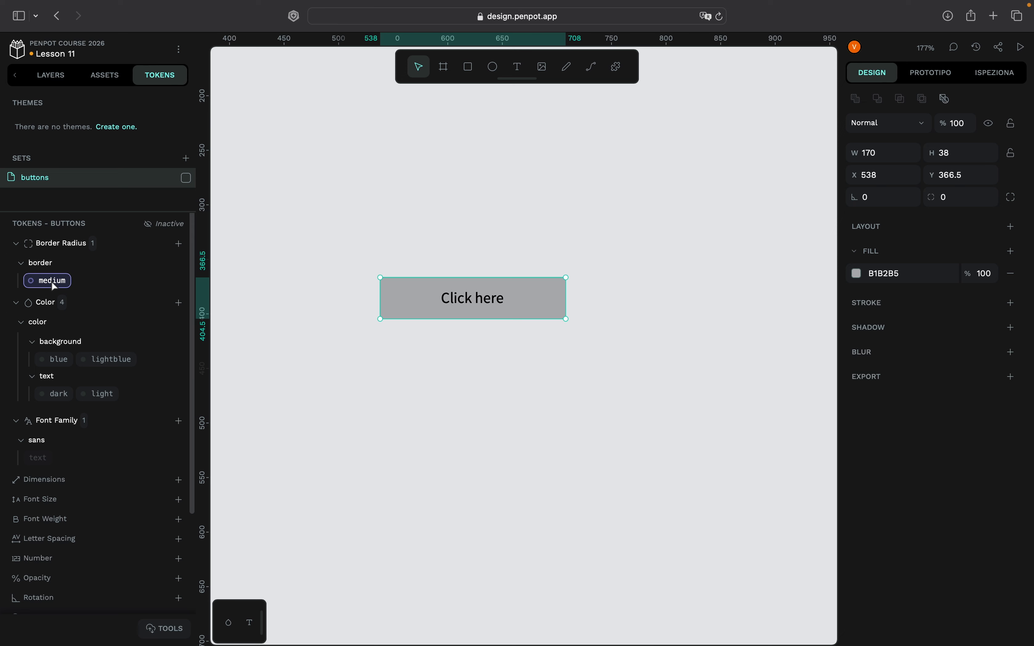
{"action": "left_click", "coordinate": [186, 179]}
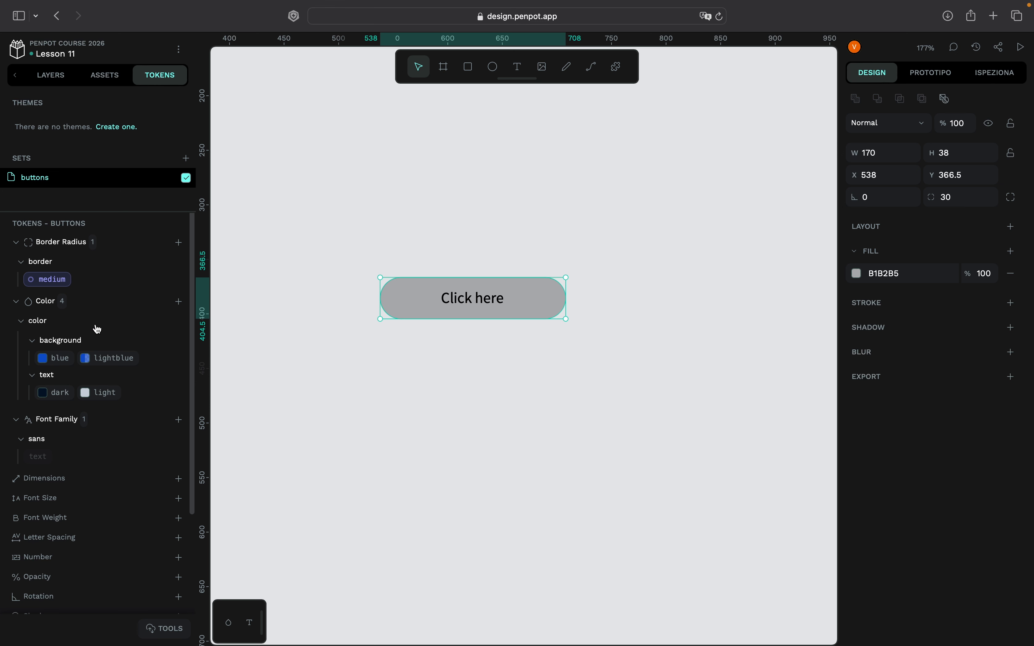
{"action": "left_click", "coordinate": [71, 364]}
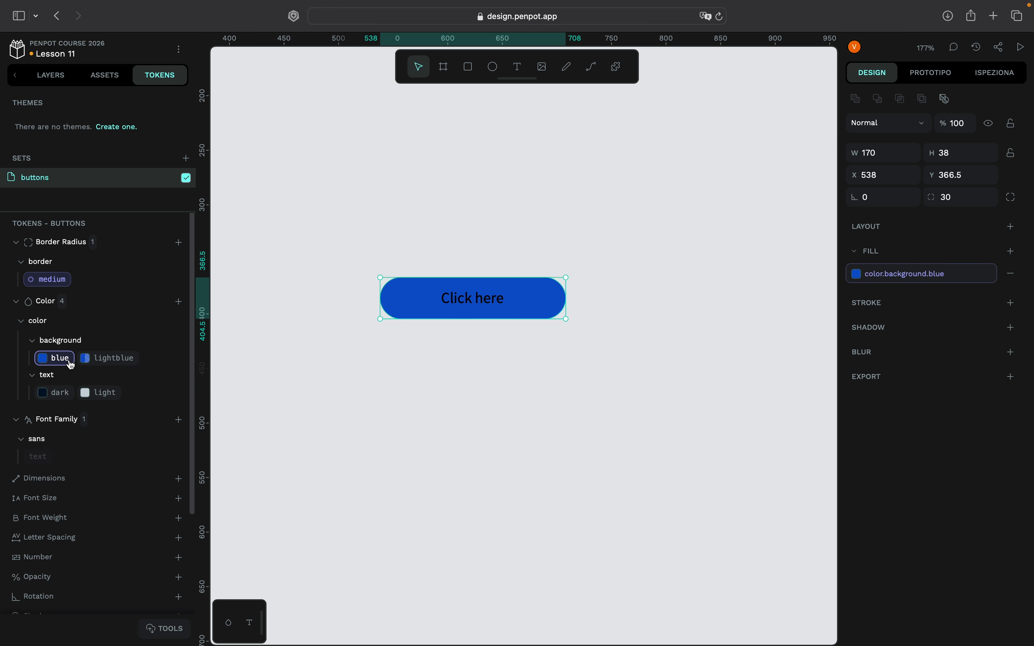
{"action": "left_click_drag", "start_coordinate": [556, 294], "coordinate": [486, 427]}
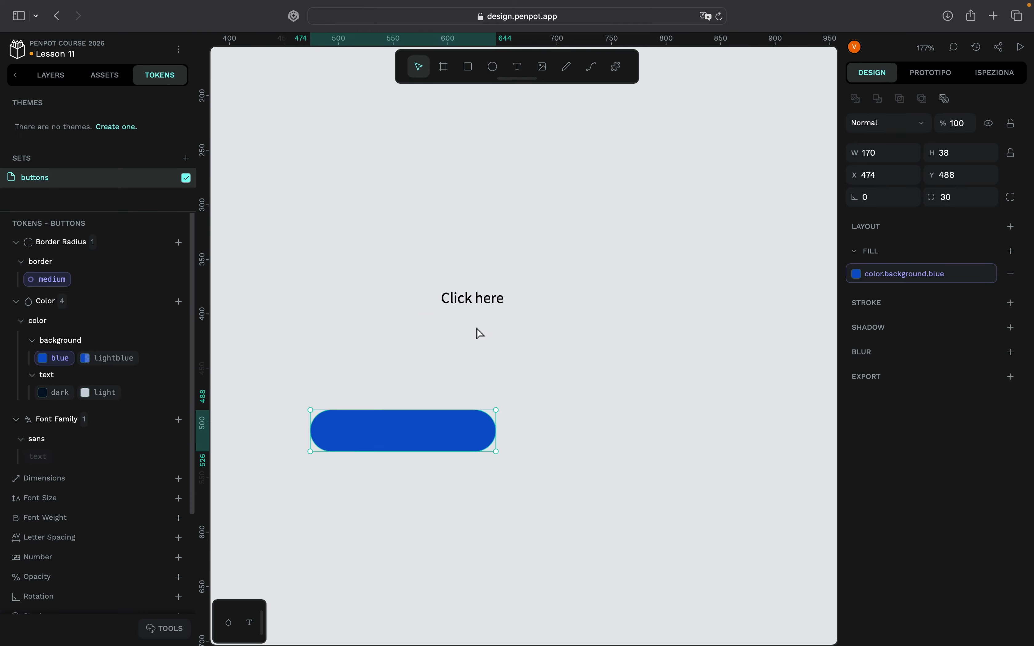
{"action": "key", "text": "super+z"}
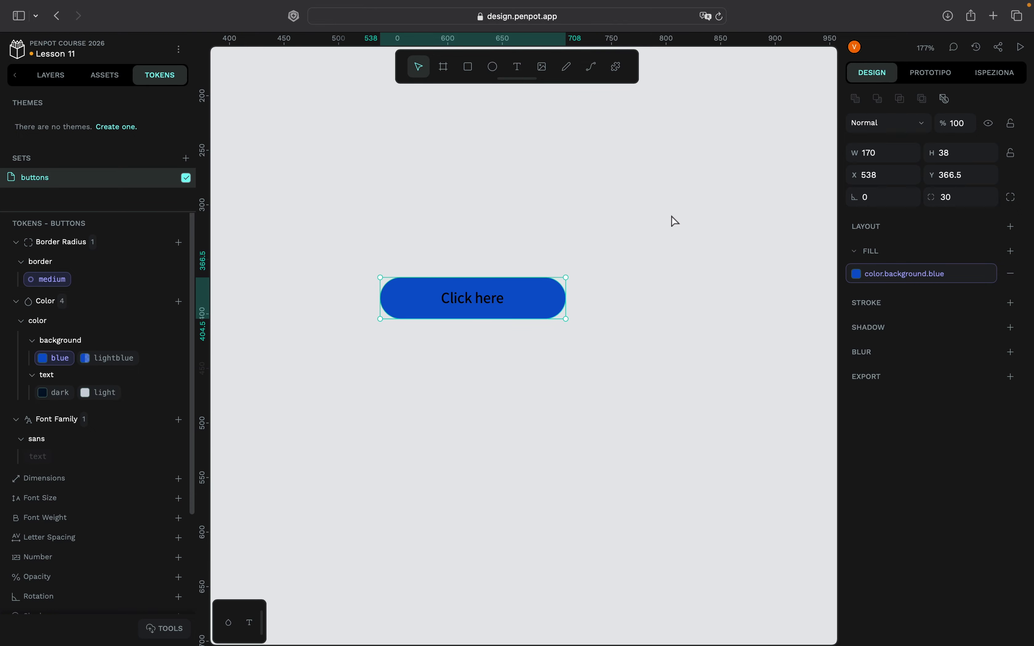
{"action": "left_click", "coordinate": [683, 212]}
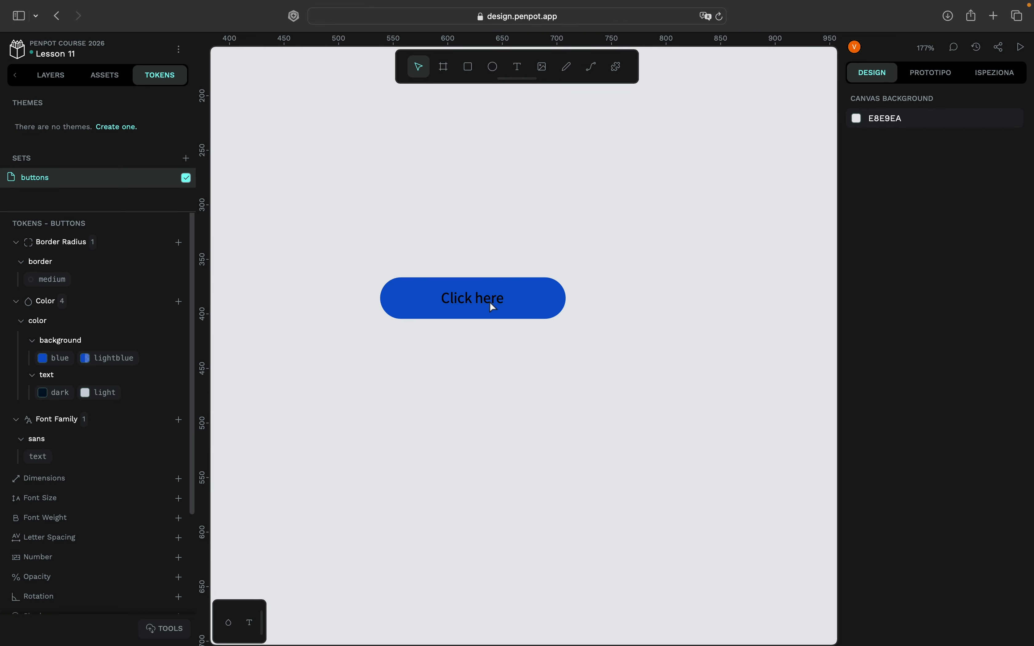
{"action": "left_click_drag", "start_coordinate": [494, 424], "coordinate": [440, 286]}
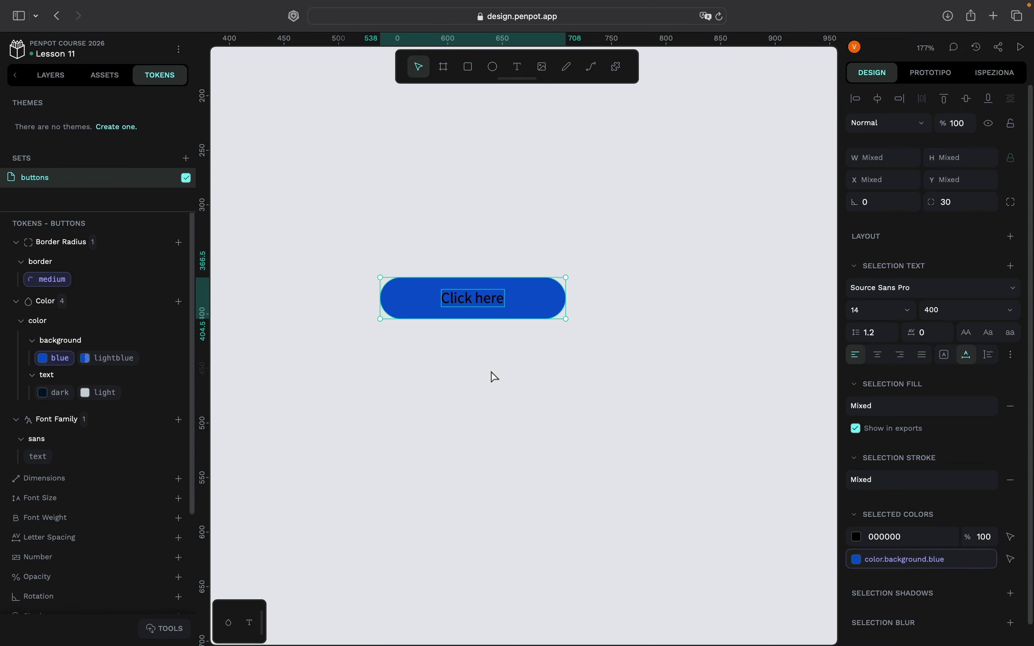
{"action": "left_click", "coordinate": [481, 313]}
- Apply the color.text.light token to the "Click here" text layer
{"action": "left_click", "coordinate": [51, 75]}
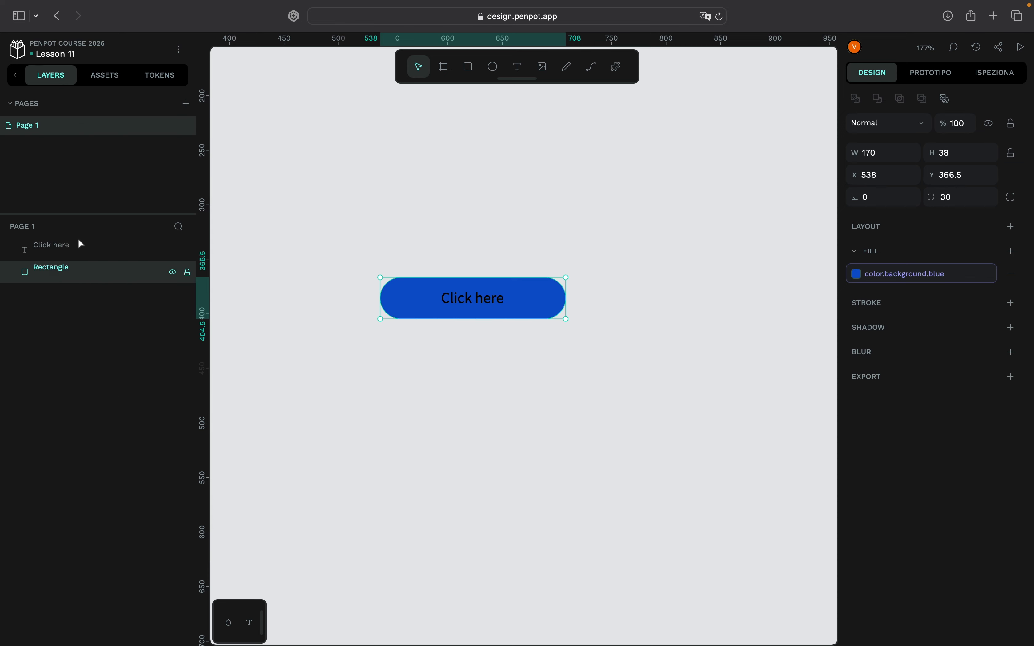
{"action": "left_click", "coordinate": [51, 246]}
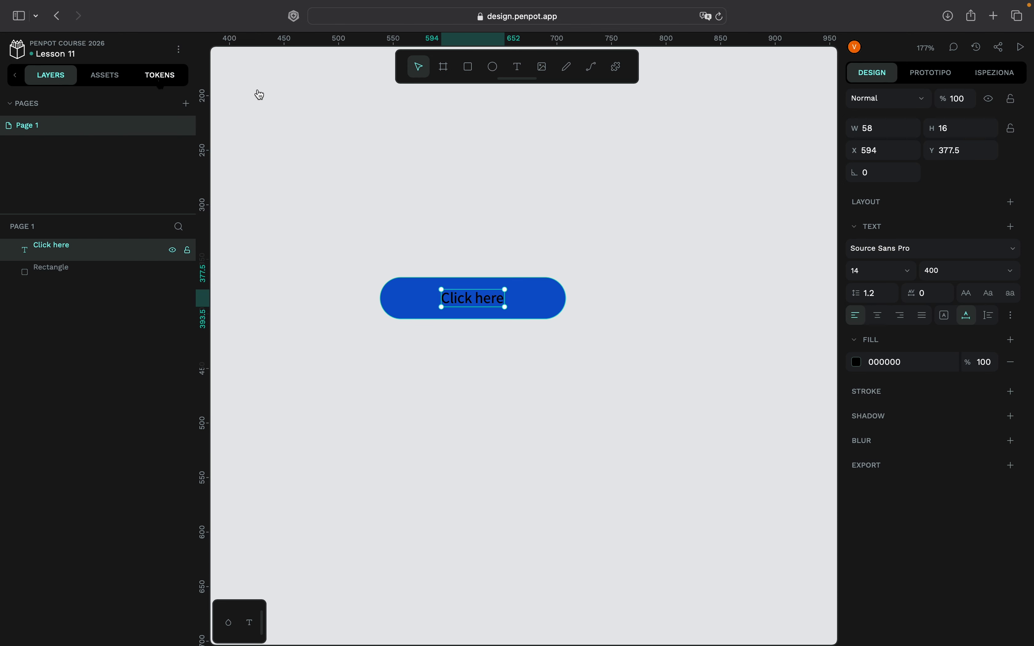
{"action": "left_click", "coordinate": [161, 77]}
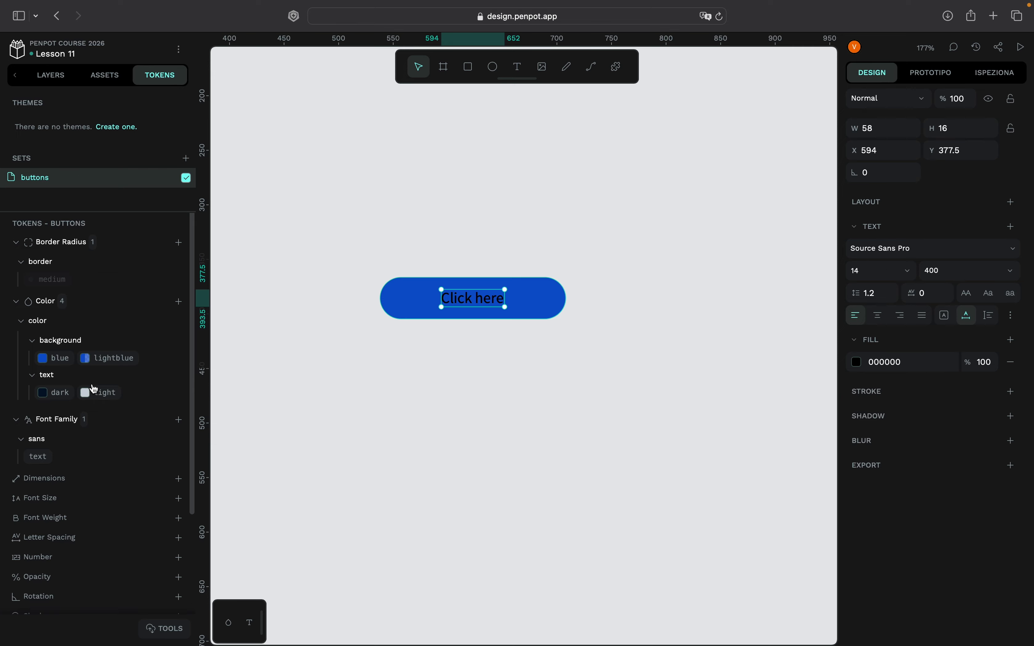
{"action": "left_click", "coordinate": [98, 398]}
{"action": "left_click", "coordinate": [601, 219]}
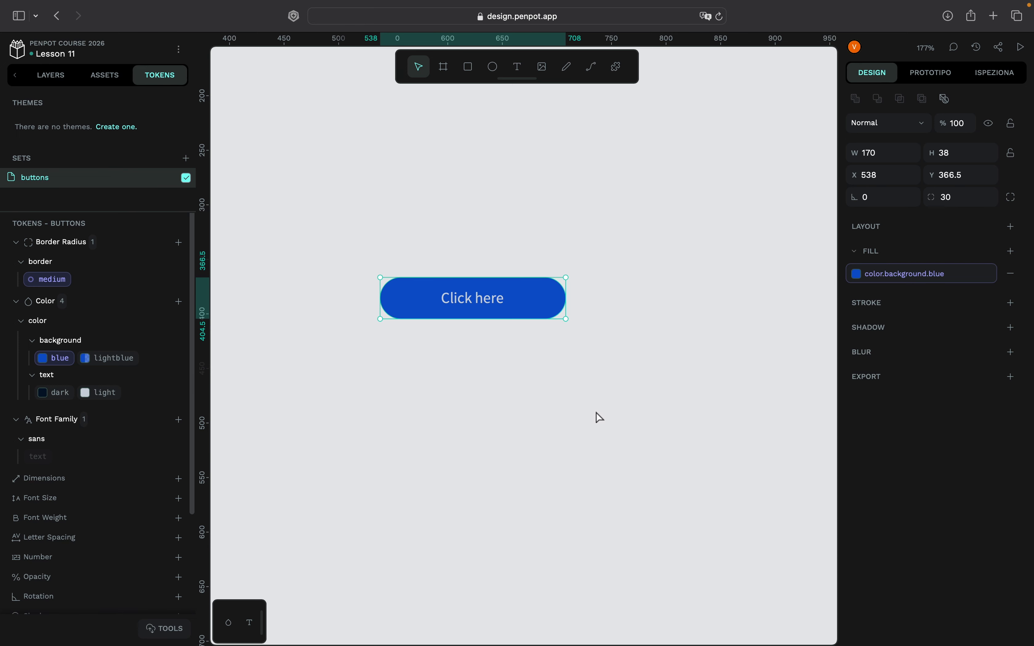
- Group the "Click here" text and the blue rectangle
{"action": "left_click_drag", "start_coordinate": [444, 288], "coordinate": [476, 211]}
{"action": "key", "text": "super+z"}
{"action": "left_click_drag", "start_coordinate": [625, 231], "coordinate": [470, 388]}
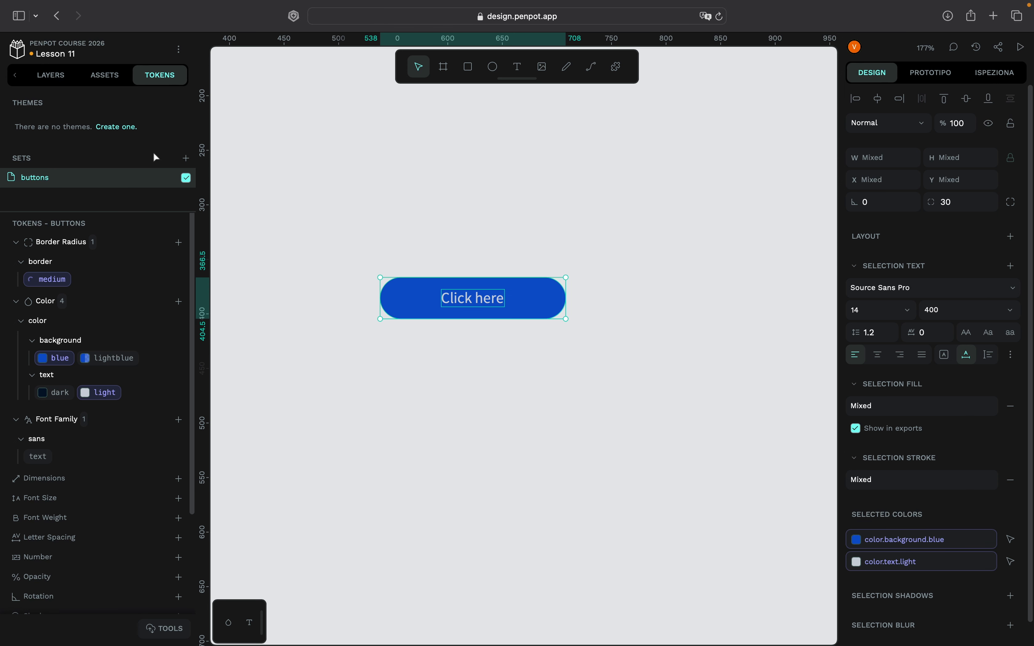
{"action": "left_click", "coordinate": [54, 80]}
{"action": "right_click", "coordinate": [596, 224]}
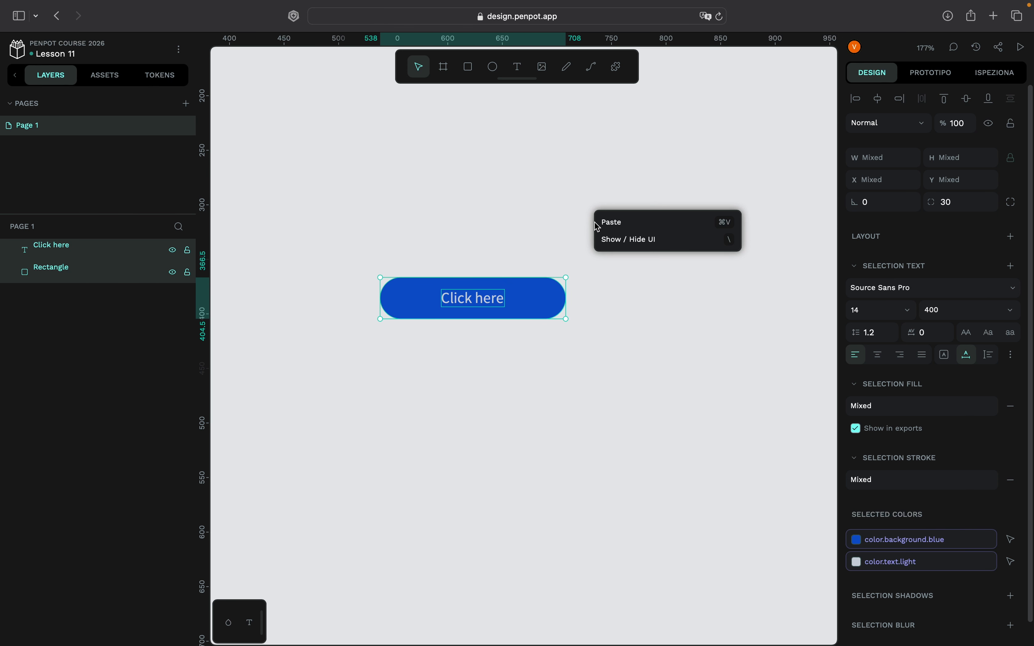
{"action": "right_click", "coordinate": [501, 302]}
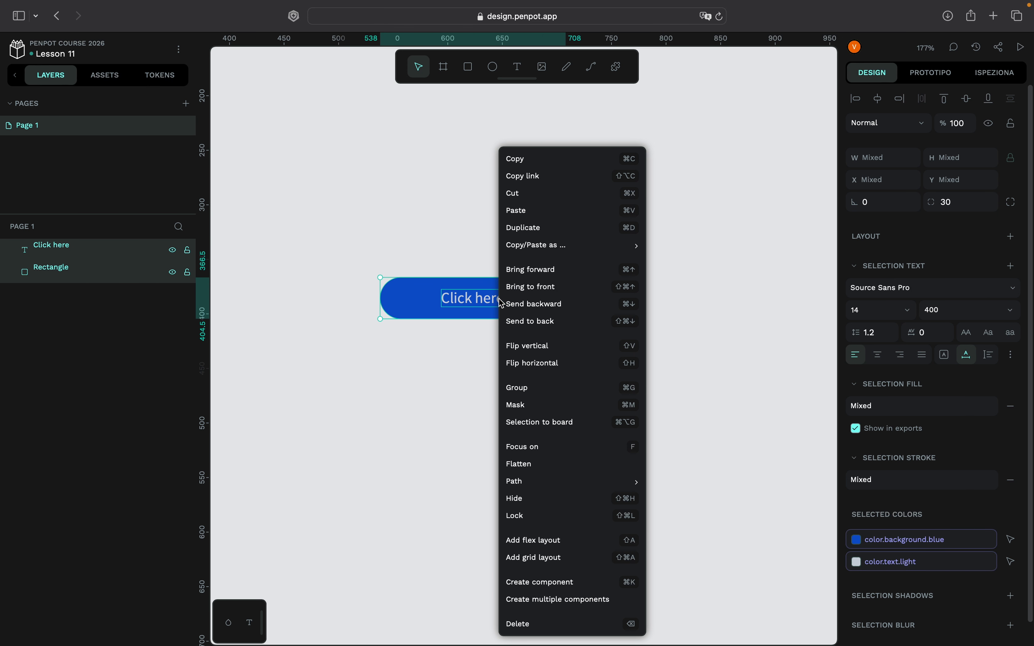
{"action": "left_click", "coordinate": [518, 386]}
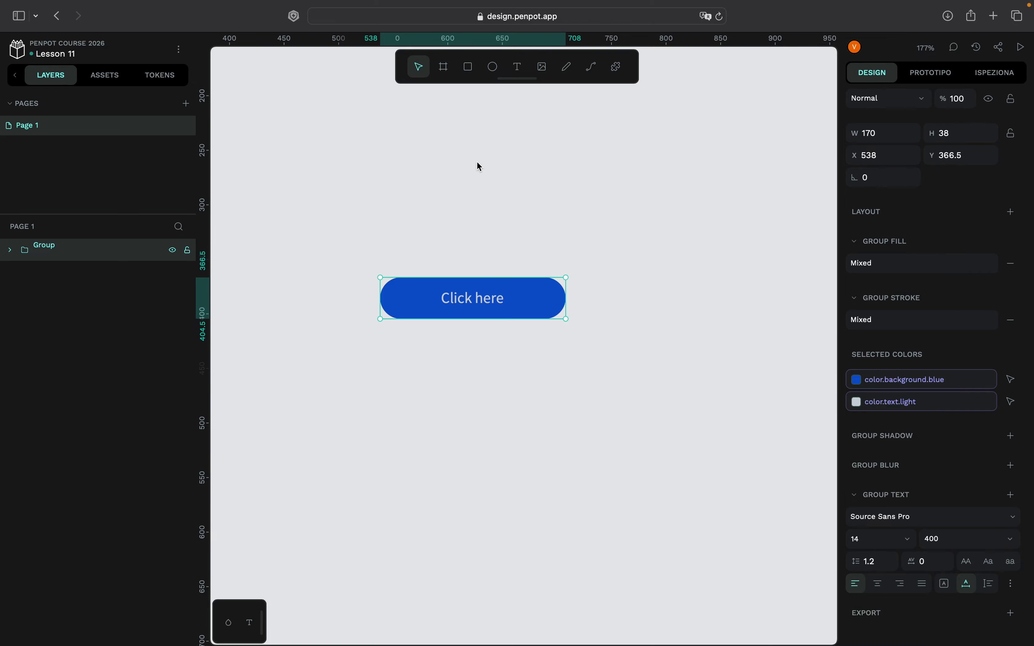
- Create a component from the grouped button and deselect it
{"action": "right_click", "coordinate": [558, 201]}
{"action": "right_click", "coordinate": [550, 302]}
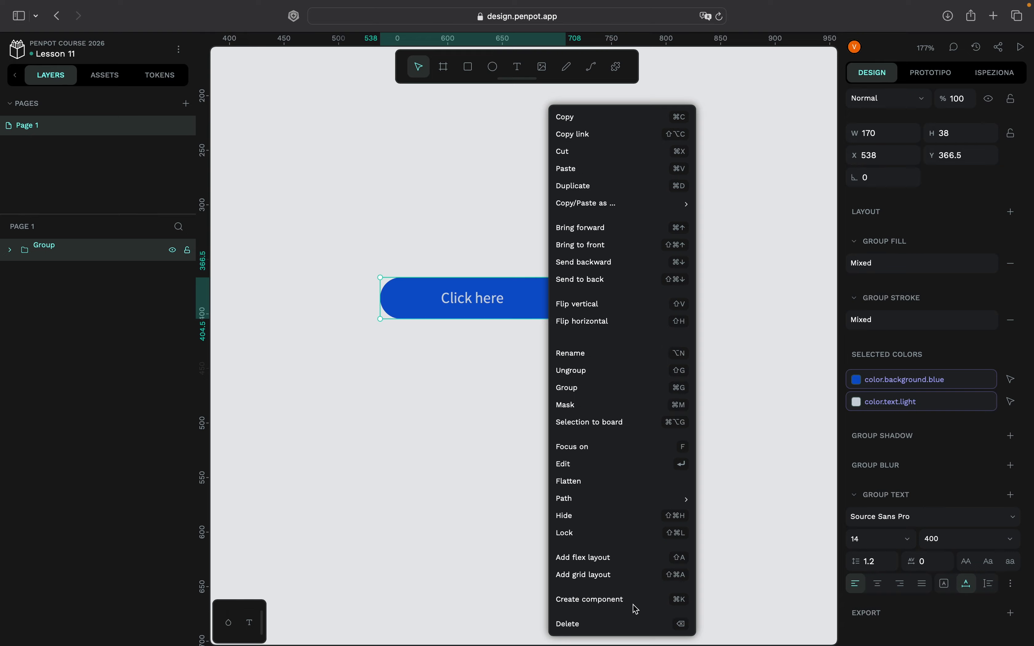
{"action": "left_click", "coordinate": [623, 603]}
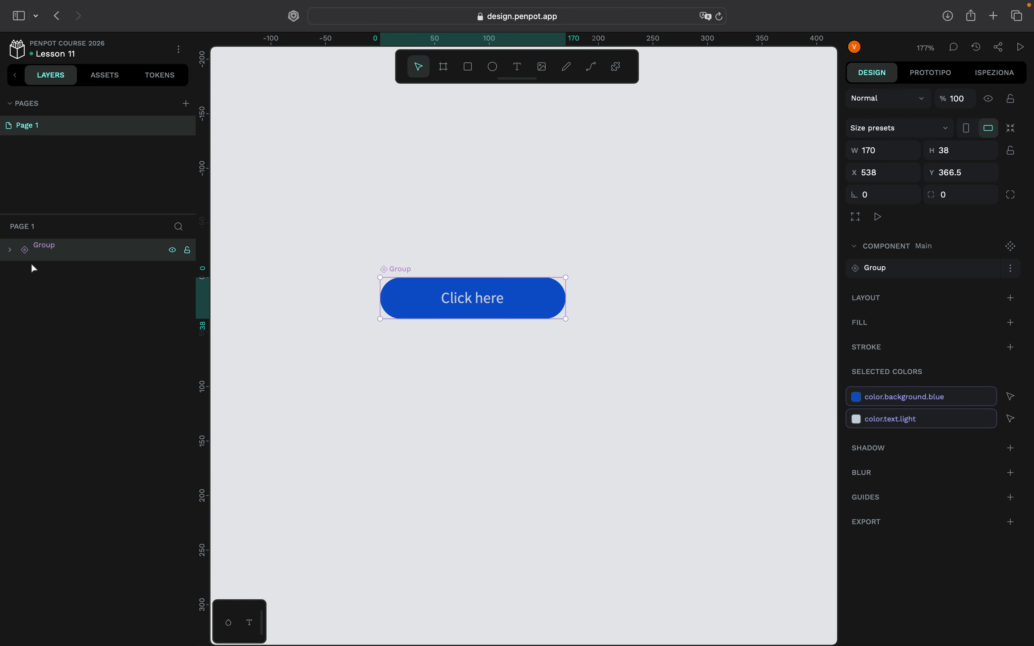
{"action": "scroll", "coordinate": [373, 200], "scroll_direction": "down", "scroll_amount": 3}
{"action": "left_click", "coordinate": [373, 200]}
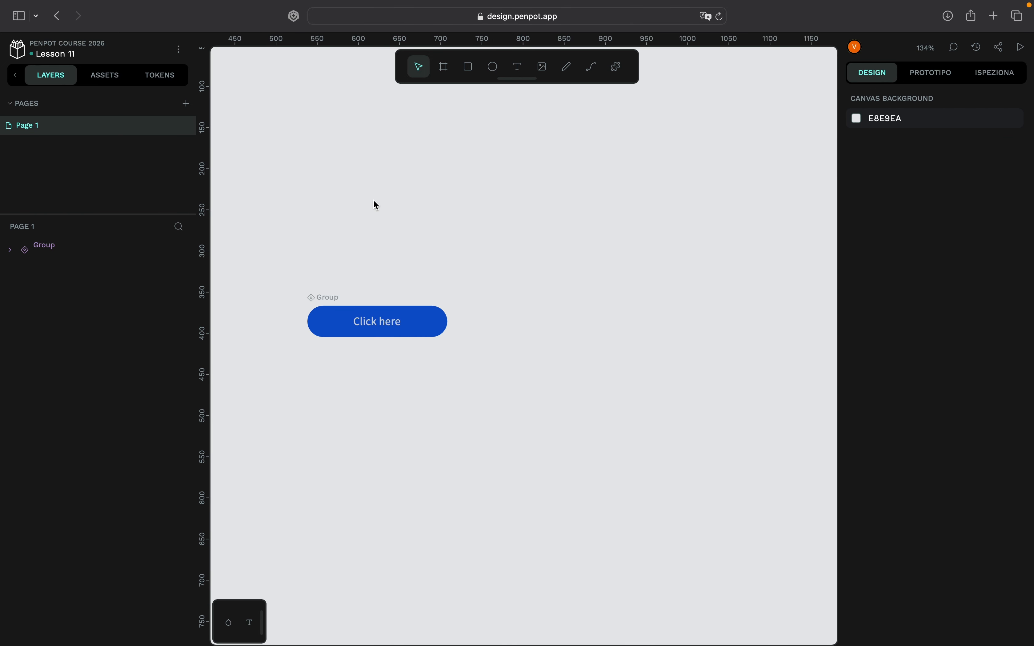
- Rename the button component to Button1
{"action": "right_click", "coordinate": [81, 251]}
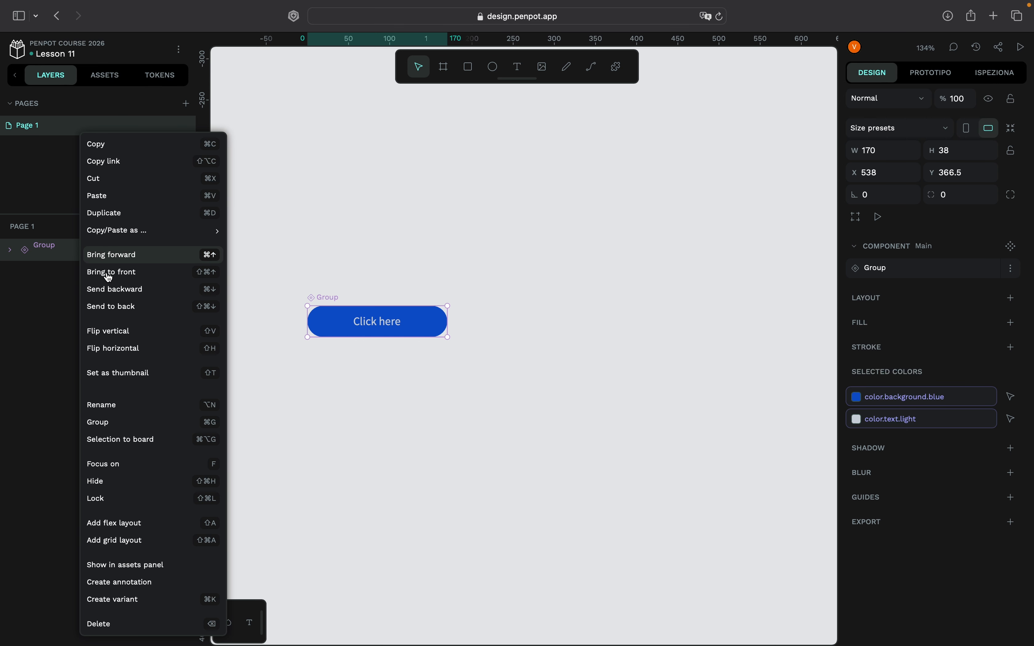
{"action": "left_click", "coordinate": [106, 405]}
{"action": "type", "text": "Button1"}
{"action": "key", "text": "Return"}
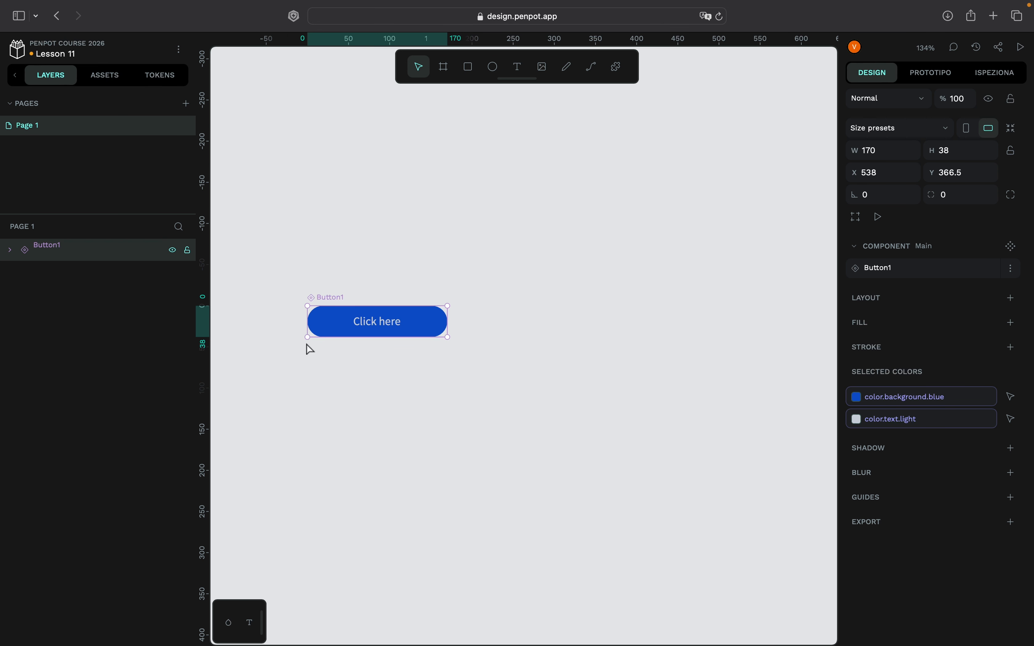
- Duplicate the Button1 component three times, spread the overlapping copies around the canvas and deselect them
{"action": "scroll", "coordinate": [502, 263], "scroll_direction": "left", "scroll_amount": 3}
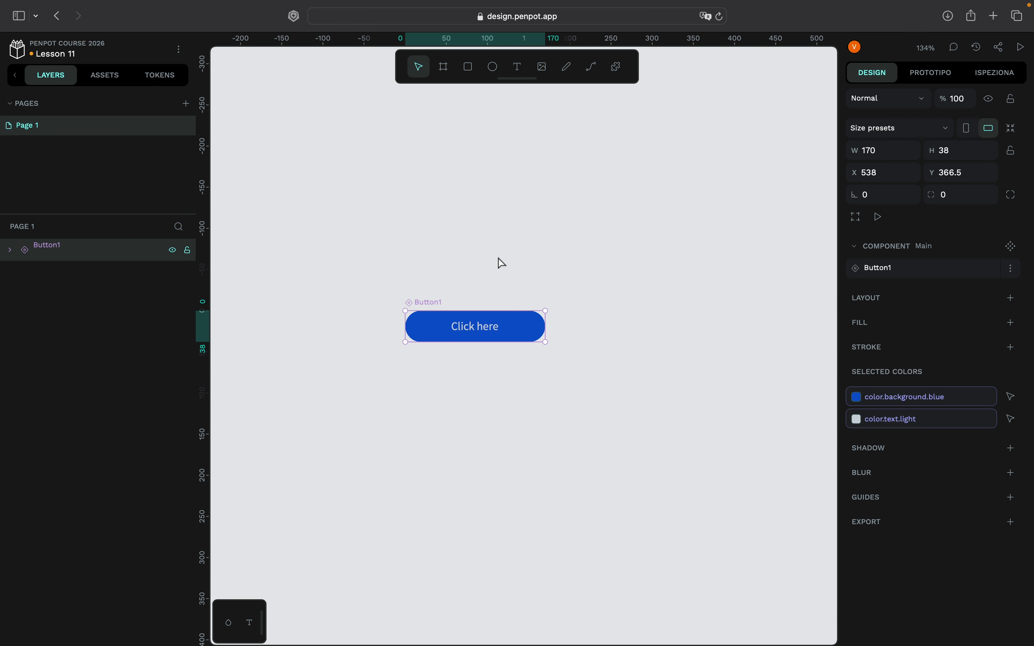
{"action": "scroll", "coordinate": [501, 263], "scroll_direction": "down", "scroll_amount": 1}
{"action": "scroll", "coordinate": [502, 263], "scroll_direction": "up", "scroll_amount": 2}
{"action": "scroll", "coordinate": [501, 263], "scroll_direction": "right", "scroll_amount": 2}
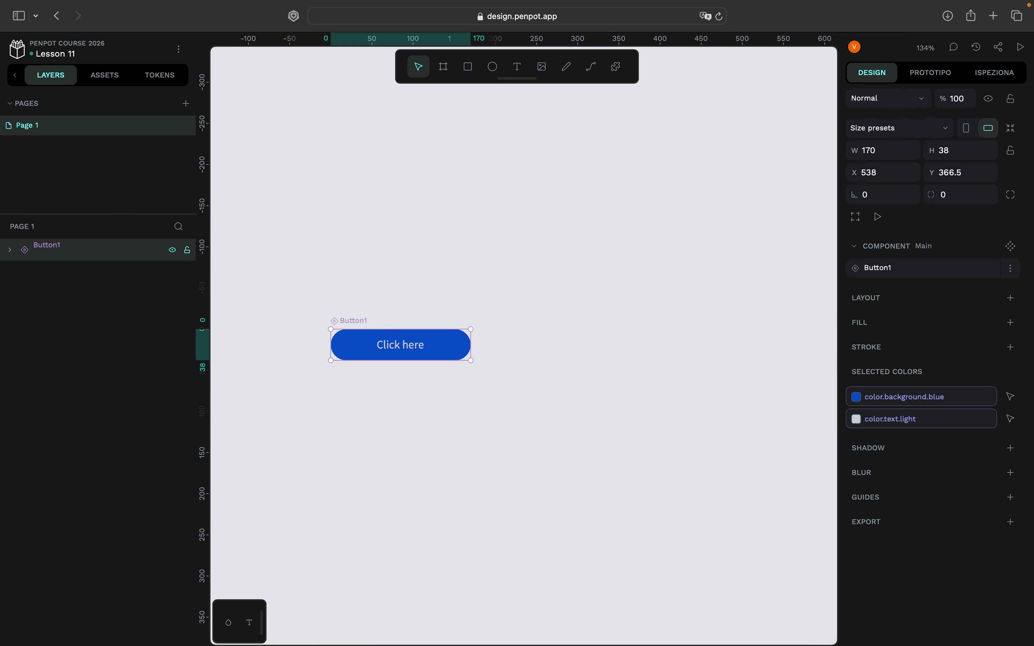
{"action": "key", "text": "super+d"}
{"action": "key", "text": "super+d"}
{"action": "key", "text": "super+d"}
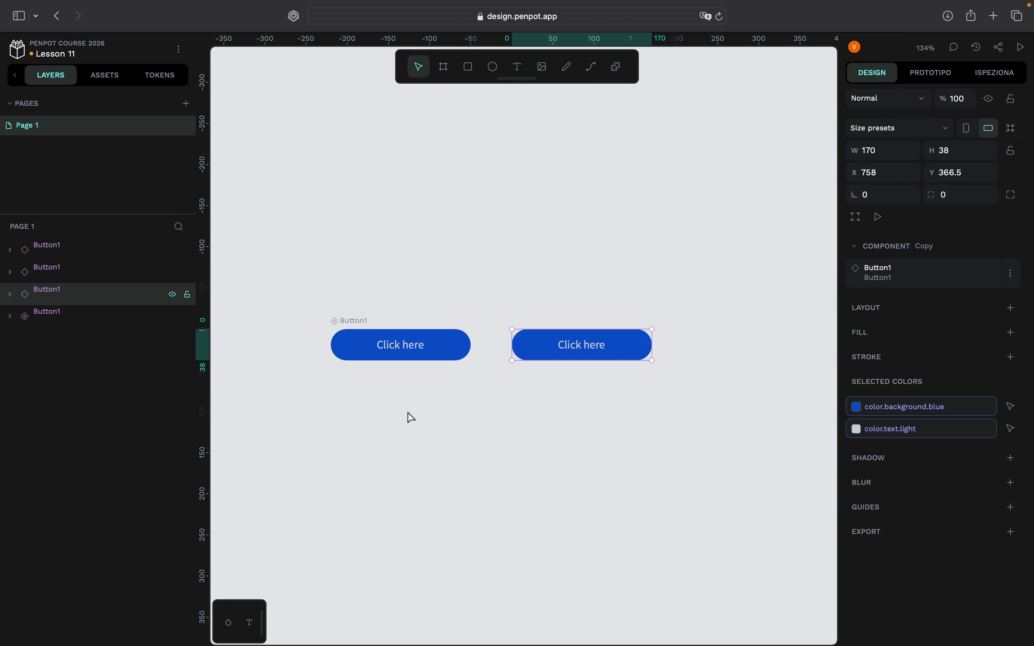
{"action": "left_click_drag", "start_coordinate": [623, 342], "coordinate": [469, 461]}
{"action": "left_click_drag", "start_coordinate": [622, 348], "coordinate": [658, 443]}
{"action": "left_click", "coordinate": [697, 280]}
{"action": "scroll", "coordinate": [697, 280], "scroll_direction": "down", "scroll_amount": 2}
{"action": "scroll", "coordinate": [698, 280], "scroll_direction": "left", "scroll_amount": 1}
{"action": "scroll", "coordinate": [698, 280], "scroll_direction": "up", "scroll_amount": 1}
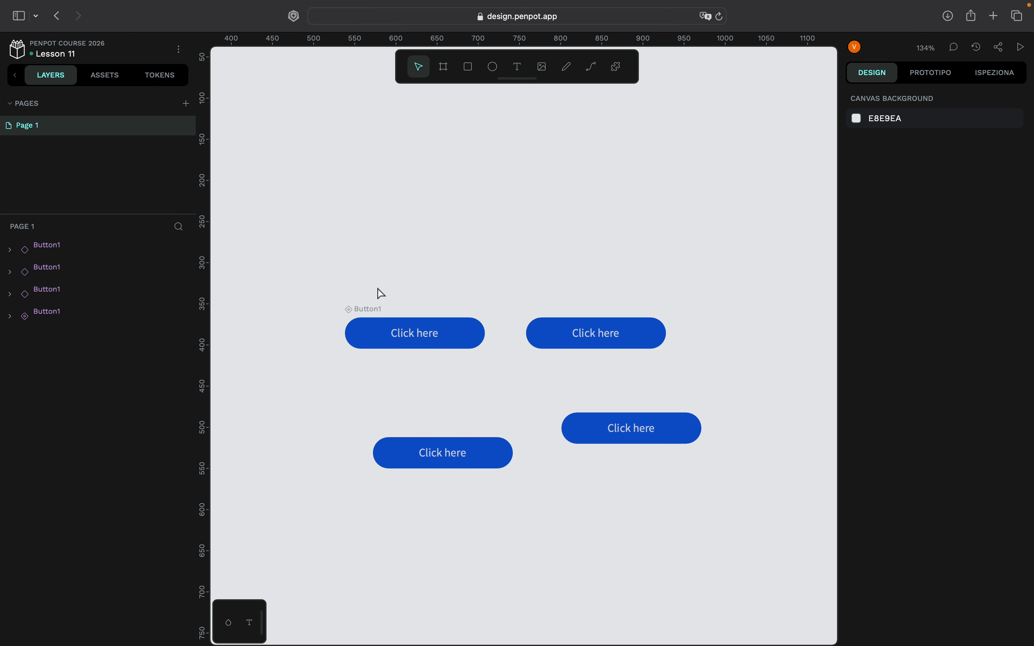
{"action": "scroll", "coordinate": [620, 244], "scroll_direction": "right", "scroll_amount": 3}
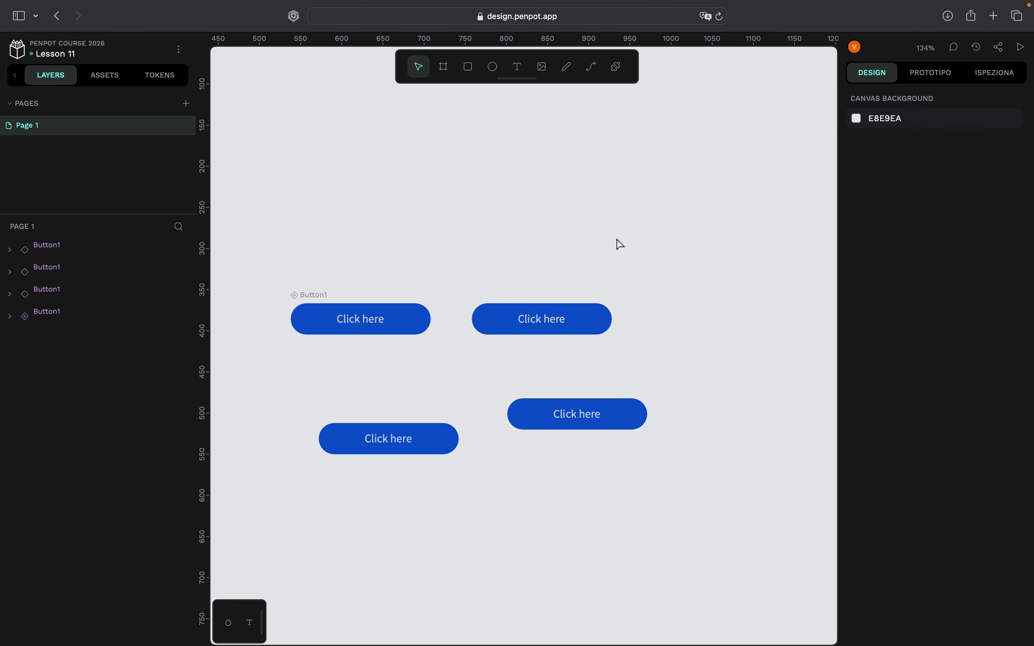
{"action": "scroll", "coordinate": [620, 245], "scroll_direction": "left", "scroll_amount": 1}
{"action": "scroll", "coordinate": [620, 244], "scroll_direction": "up", "scroll_amount": 1}
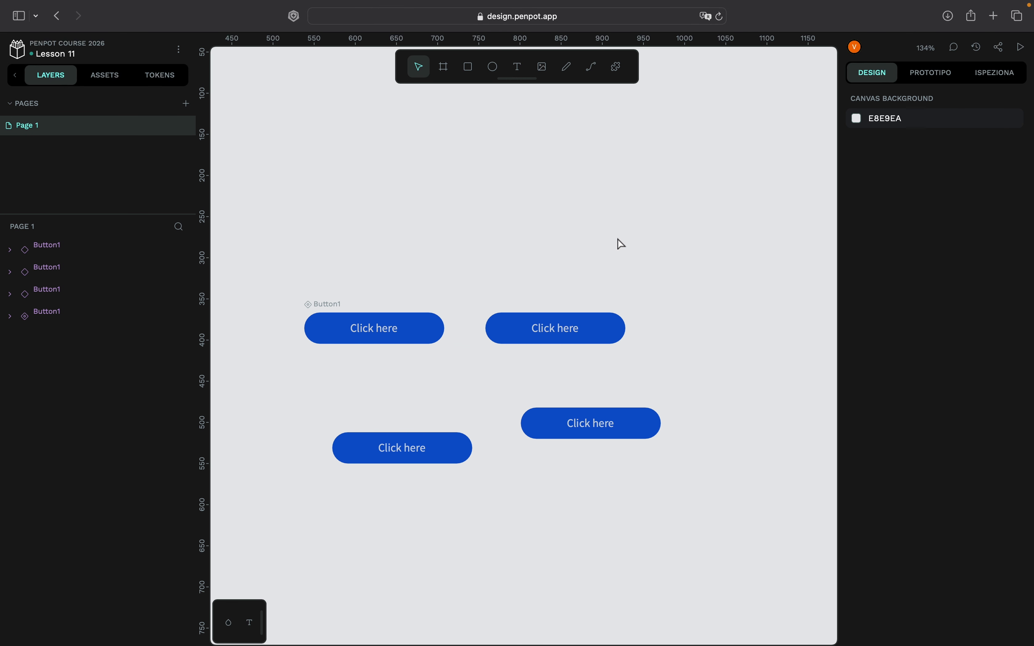
- Try applying the color.background.lightblue token to the whole main Button1 component
{"action": "left_click", "coordinate": [429, 329]}
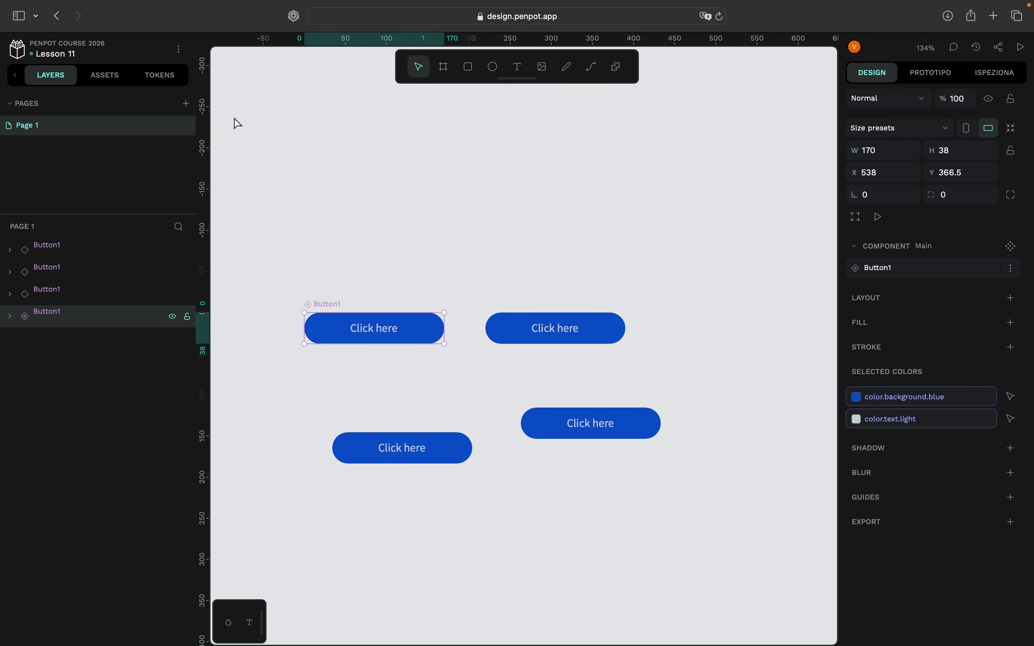
{"action": "left_click", "coordinate": [112, 75]}
{"action": "left_click", "coordinate": [167, 77]}
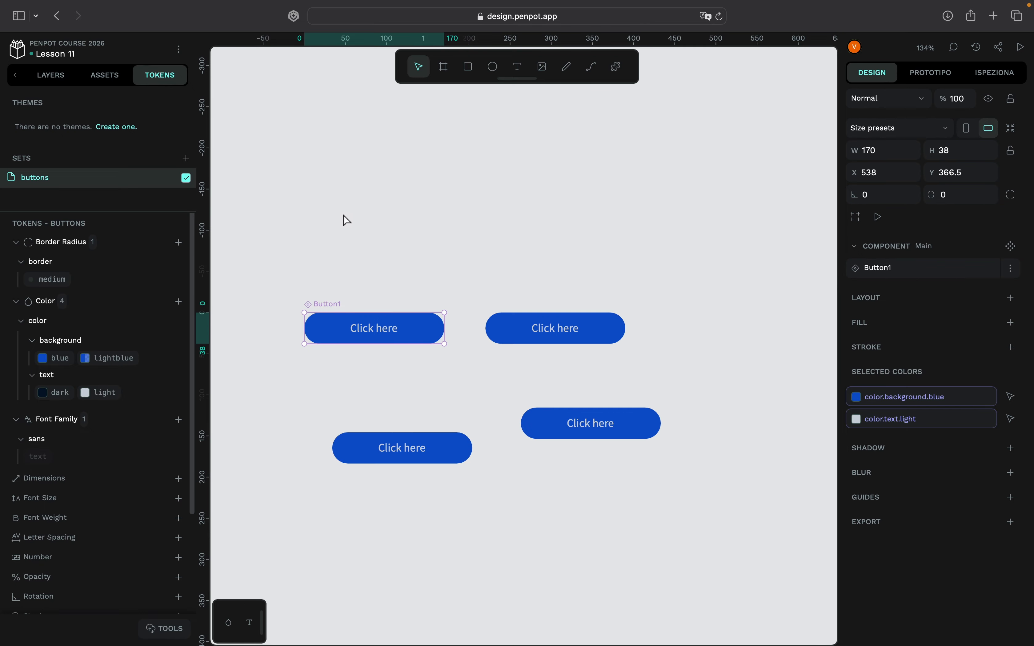
{"action": "left_click", "coordinate": [121, 365]}
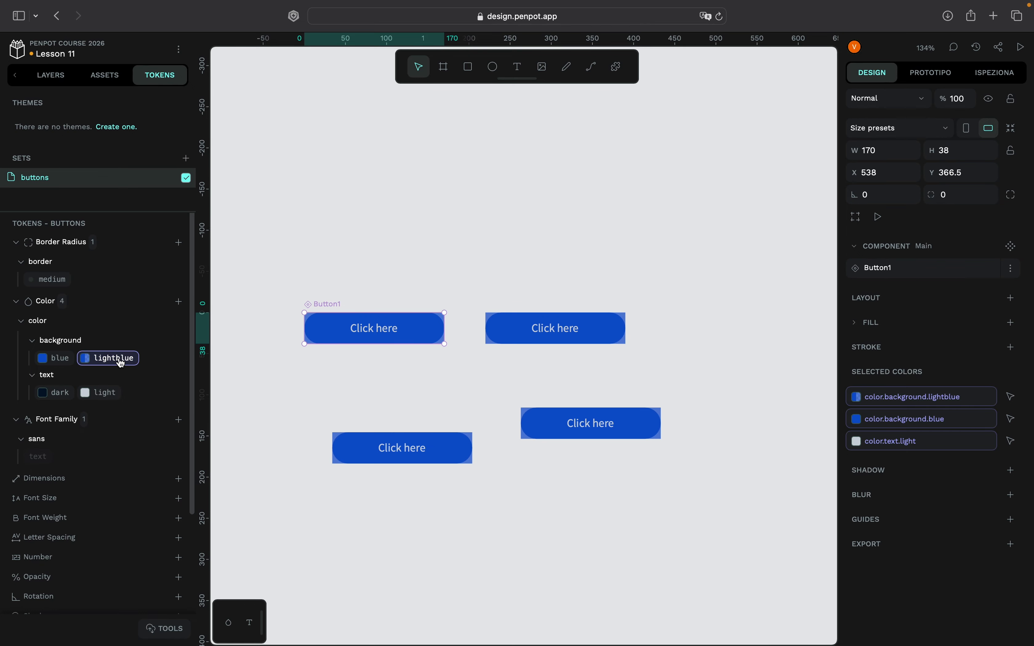
{"action": "left_click", "coordinate": [416, 228]}
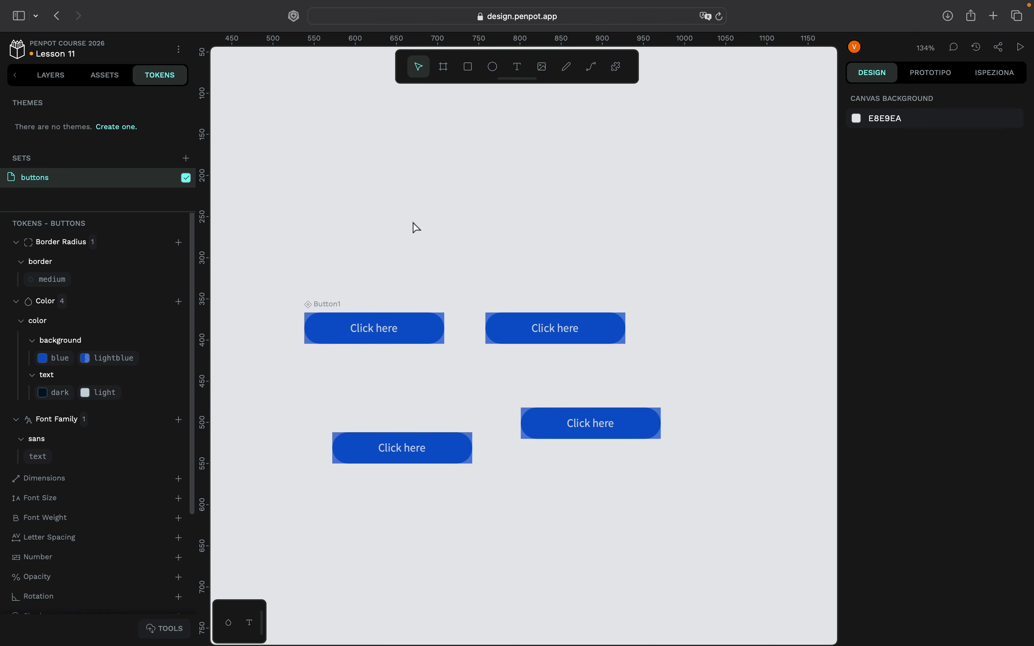
- Apply the color.background.lightblue token to the Rectangle layer inside the main Button1 component
{"action": "left_click", "coordinate": [434, 329]}
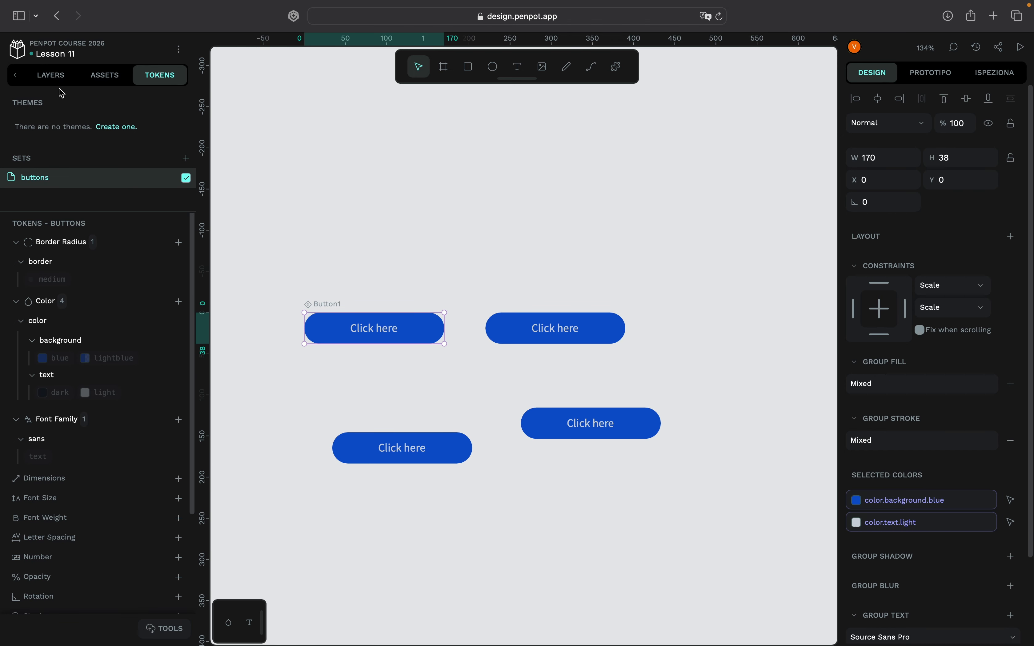
{"action": "left_click", "coordinate": [51, 75]}
{"action": "left_click", "coordinate": [24, 339]}
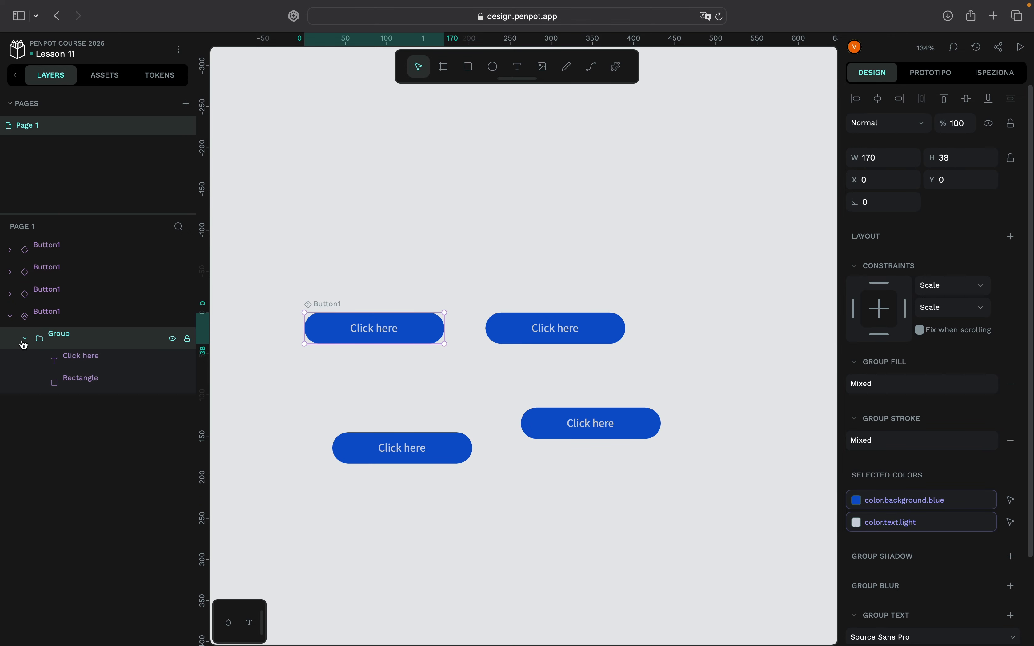
{"action": "left_click", "coordinate": [97, 375]}
{"action": "left_click", "coordinate": [177, 85]}
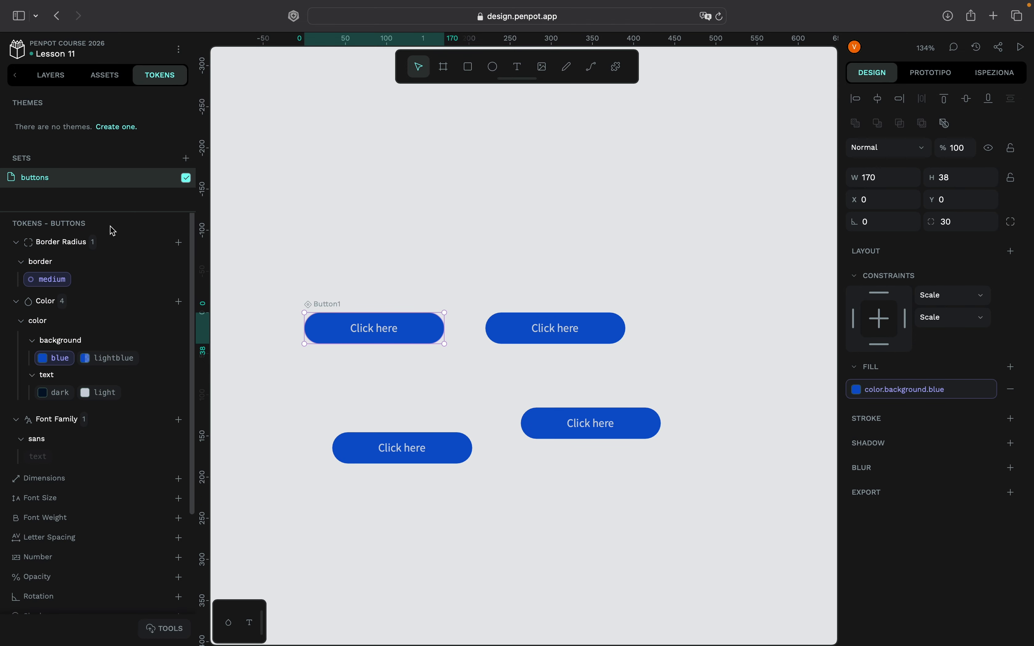
{"action": "left_click", "coordinate": [109, 361]}
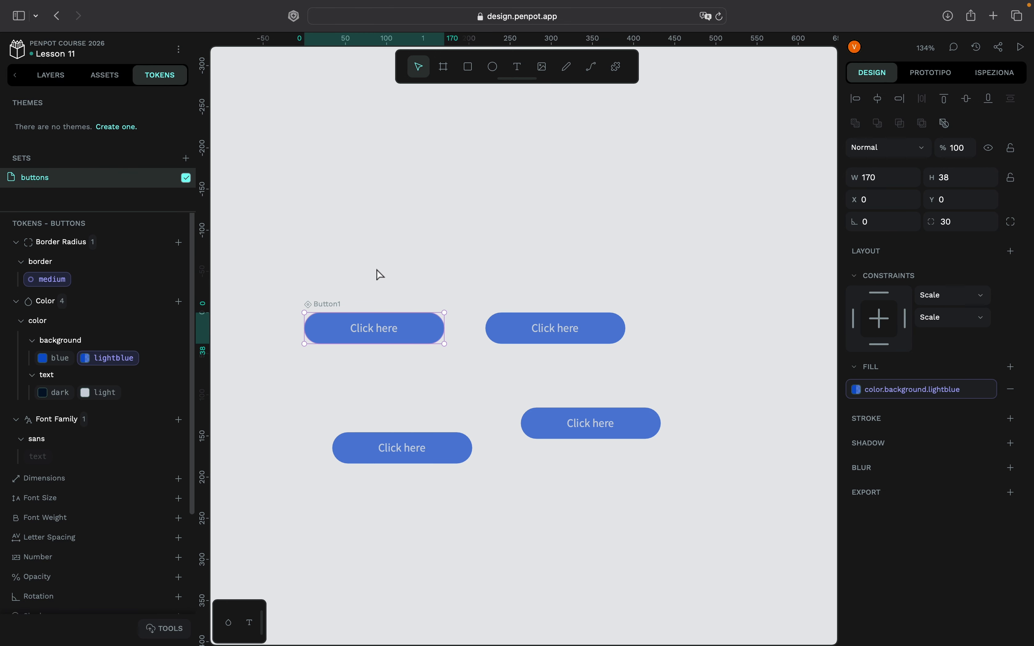
{"action": "scroll", "coordinate": [381, 275], "scroll_direction": "down", "scroll_amount": 1}
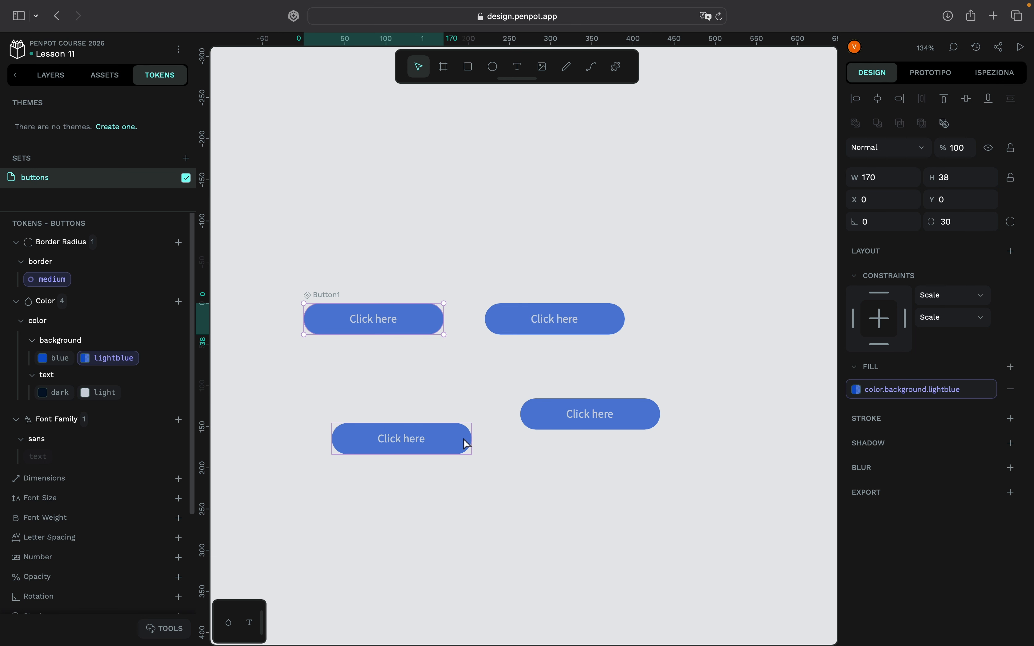
{"action": "scroll", "coordinate": [473, 445], "scroll_direction": "left", "scroll_amount": 1}
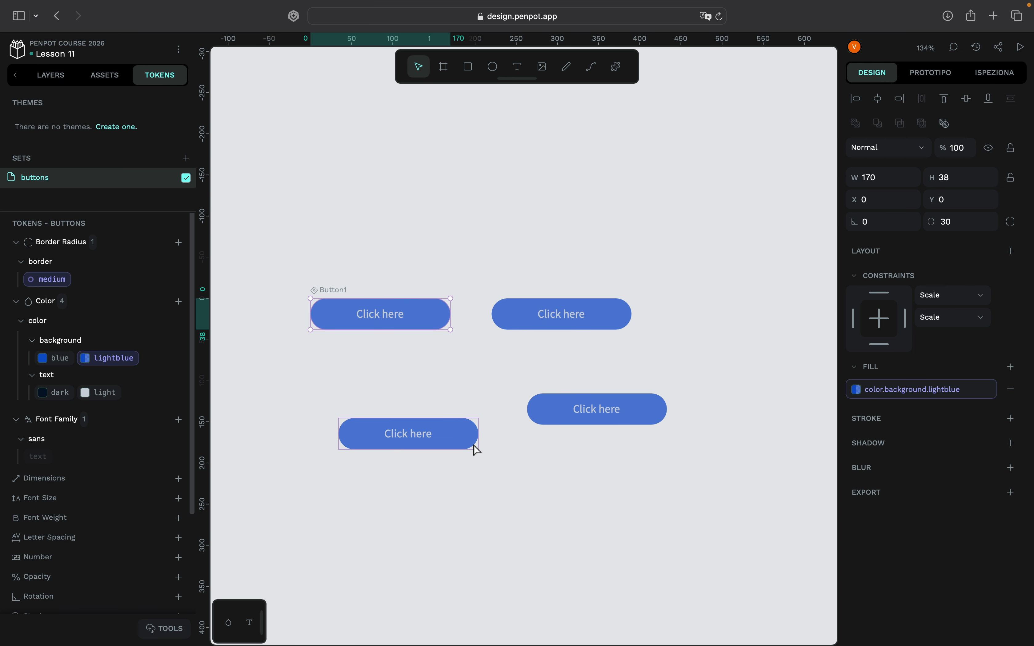
{"action": "scroll", "coordinate": [477, 449], "scroll_direction": "down", "scroll_amount": 2}
{"action": "scroll", "coordinate": [477, 450], "scroll_direction": "right", "scroll_amount": 1}
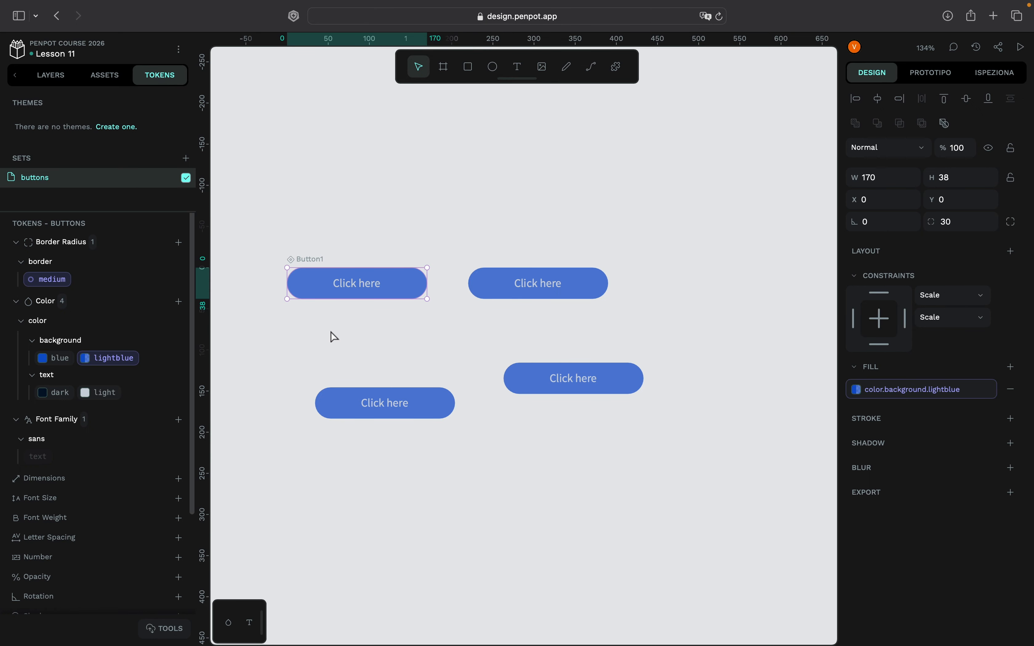
{"action": "scroll", "coordinate": [330, 332], "scroll_direction": "up", "scroll_amount": 1}
{"action": "scroll", "coordinate": [330, 332], "scroll_direction": "left", "scroll_amount": 1}
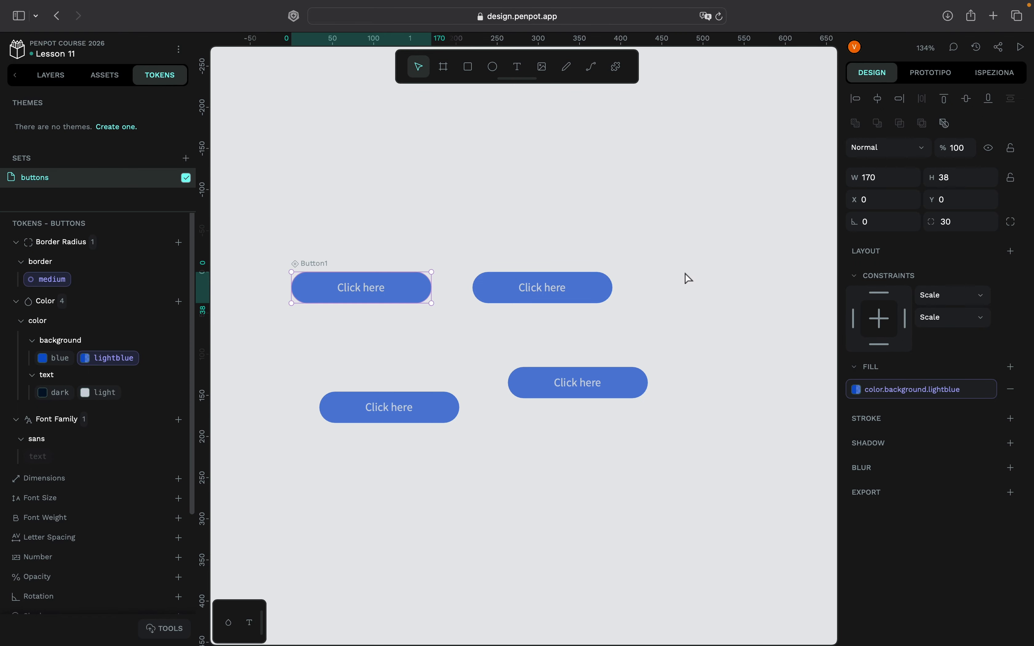
- Delete the three Button1 copies, keeping only the main component
{"action": "left_click_drag", "start_coordinate": [679, 263], "coordinate": [517, 433]}
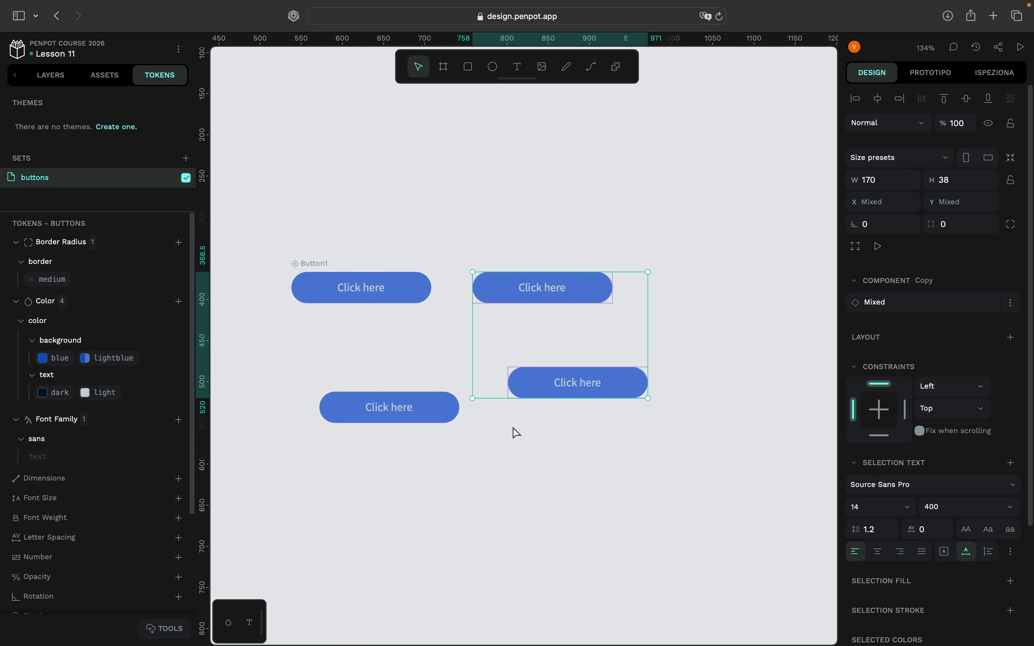
{"action": "key", "text": "Delete"}
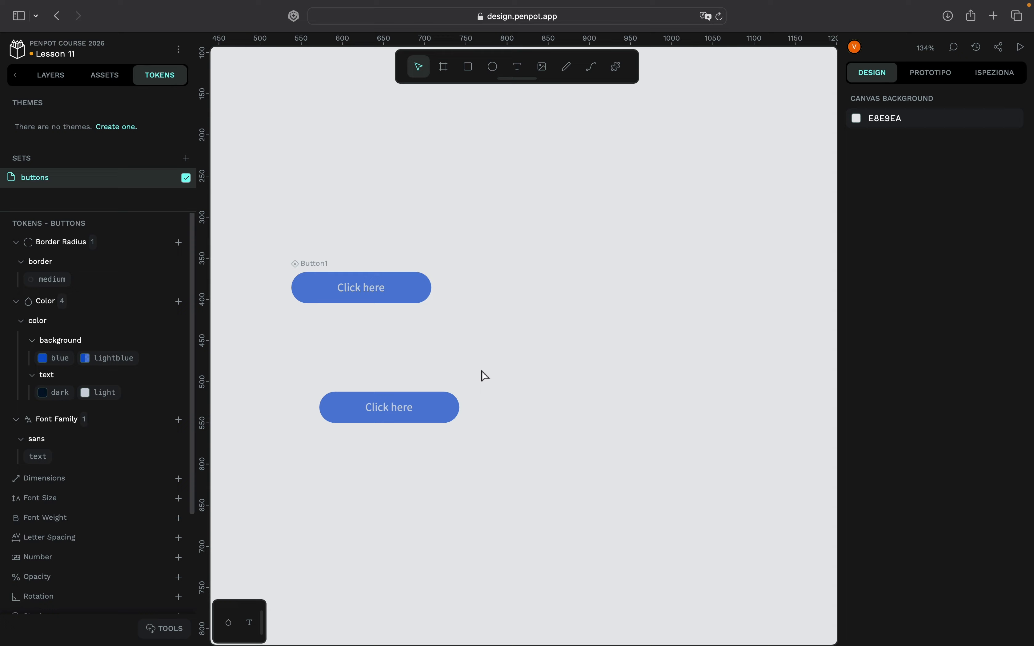
{"action": "left_click", "coordinate": [456, 399]}
{"action": "key", "text": "Delete"}
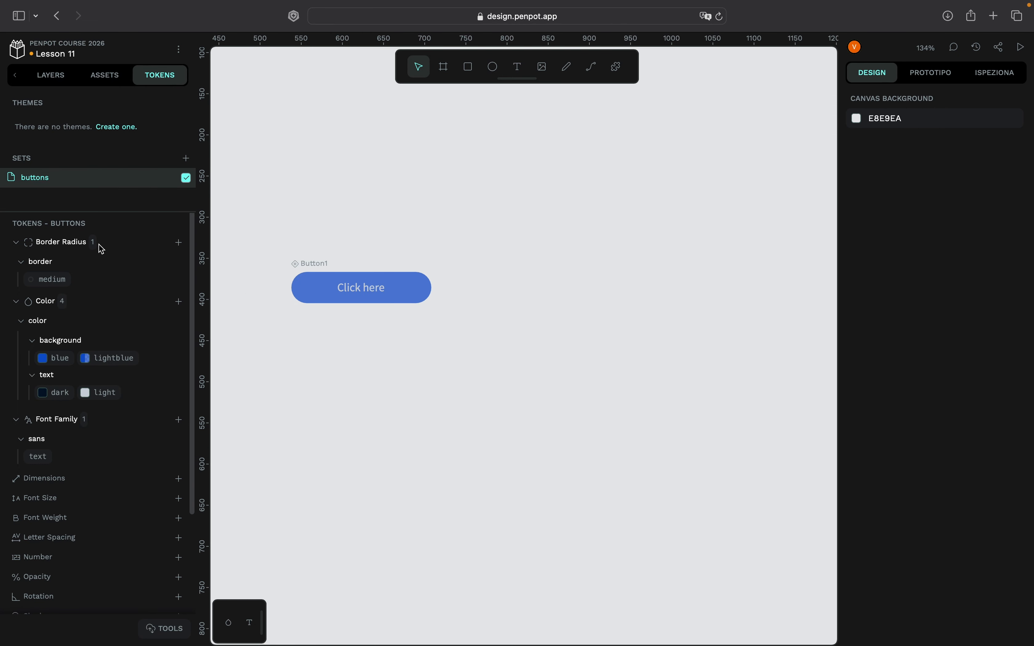
- Apply the color.background.blue token to the main component's Rectangle layer and deselect it
{"action": "left_click", "coordinate": [54, 76]}
{"action": "left_click", "coordinate": [74, 313]}
{"action": "left_click", "coordinate": [161, 76]}
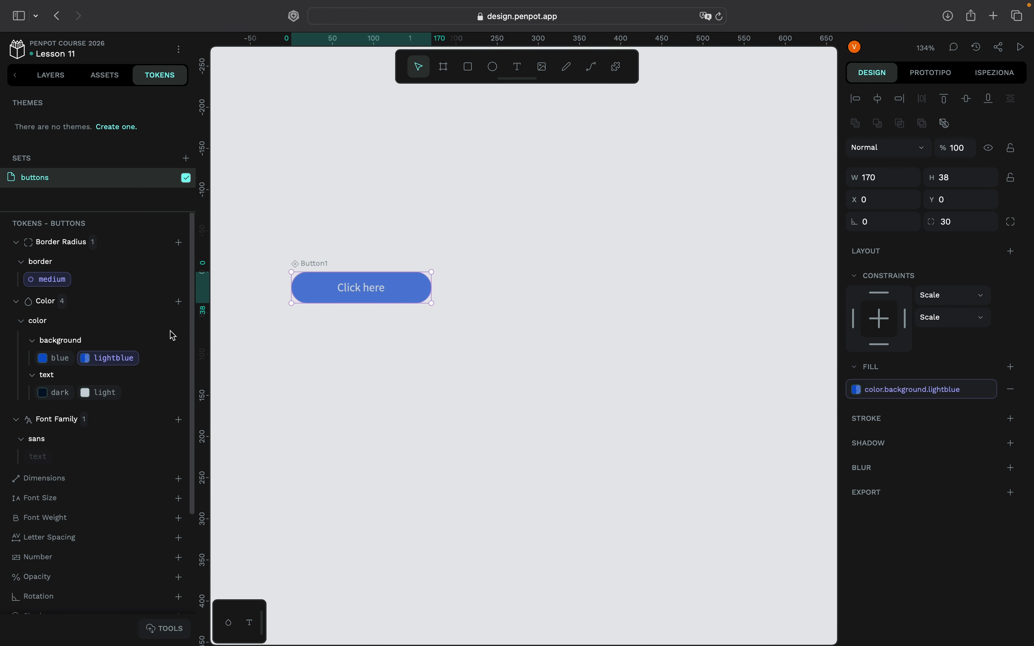
{"action": "left_click", "coordinate": [61, 373]}
{"action": "left_click", "coordinate": [61, 365]}
{"action": "left_click", "coordinate": [52, 76]}
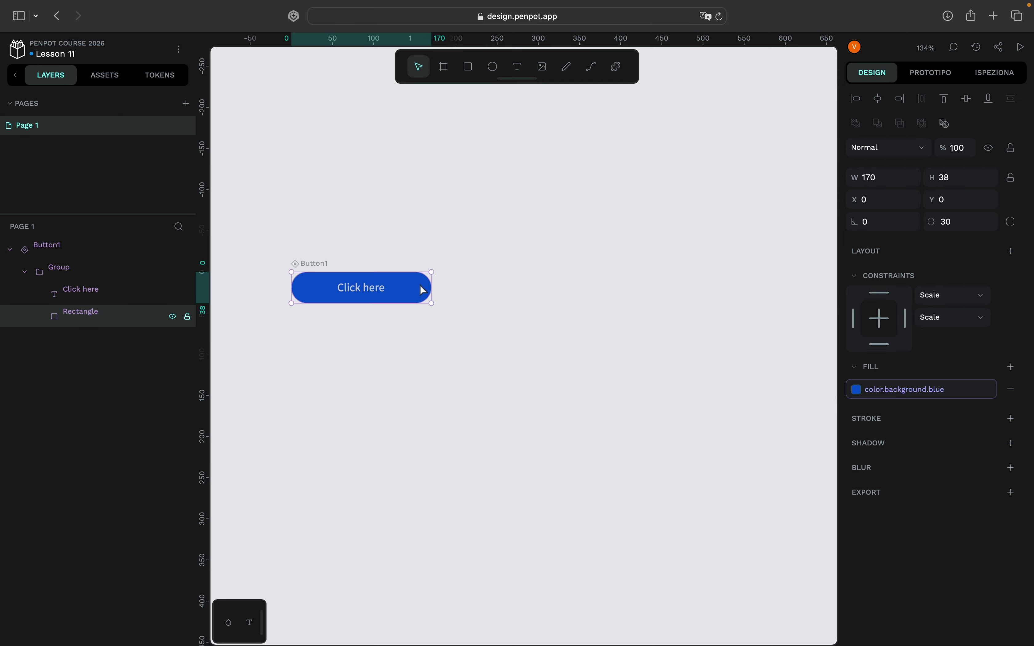
{"action": "left_click", "coordinate": [495, 333]}
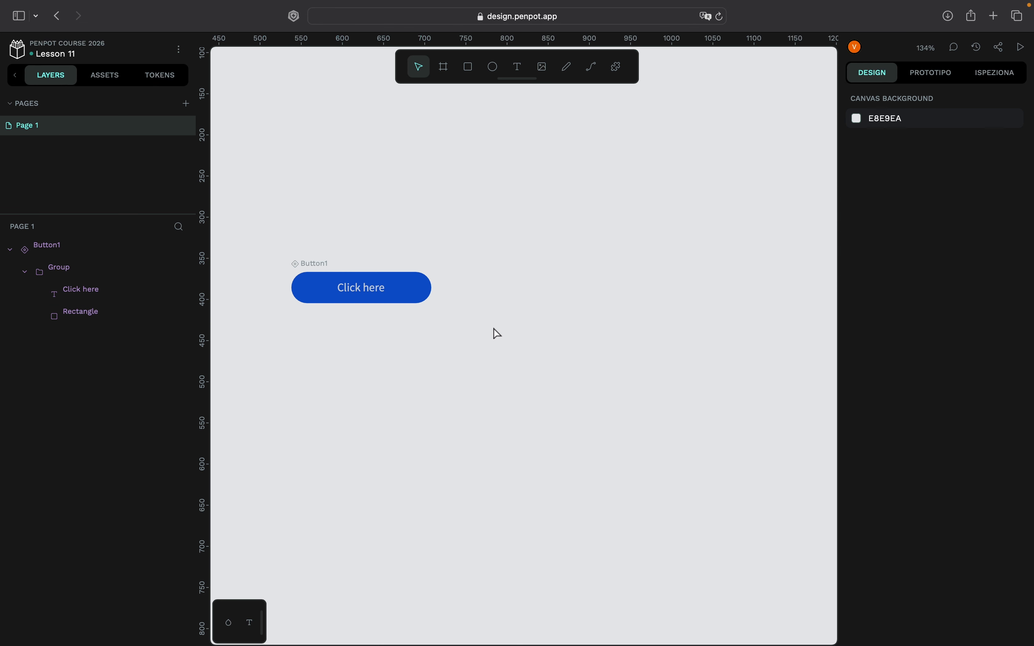
- Create a variant of the main Button1 component
{"action": "left_click", "coordinate": [421, 299]}
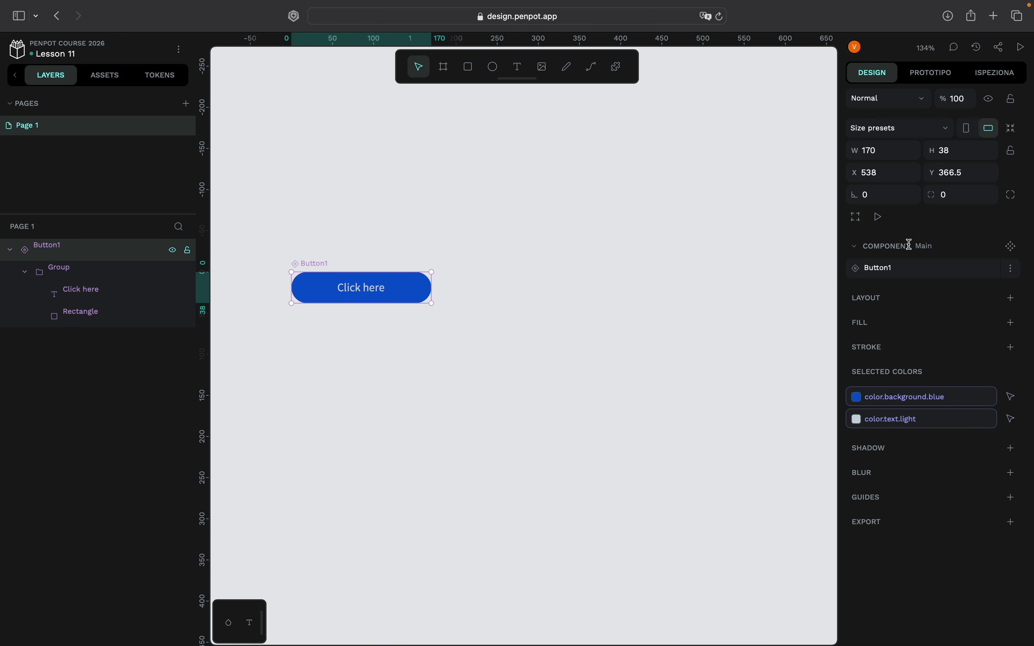
{"action": "left_click", "coordinate": [1017, 250]}
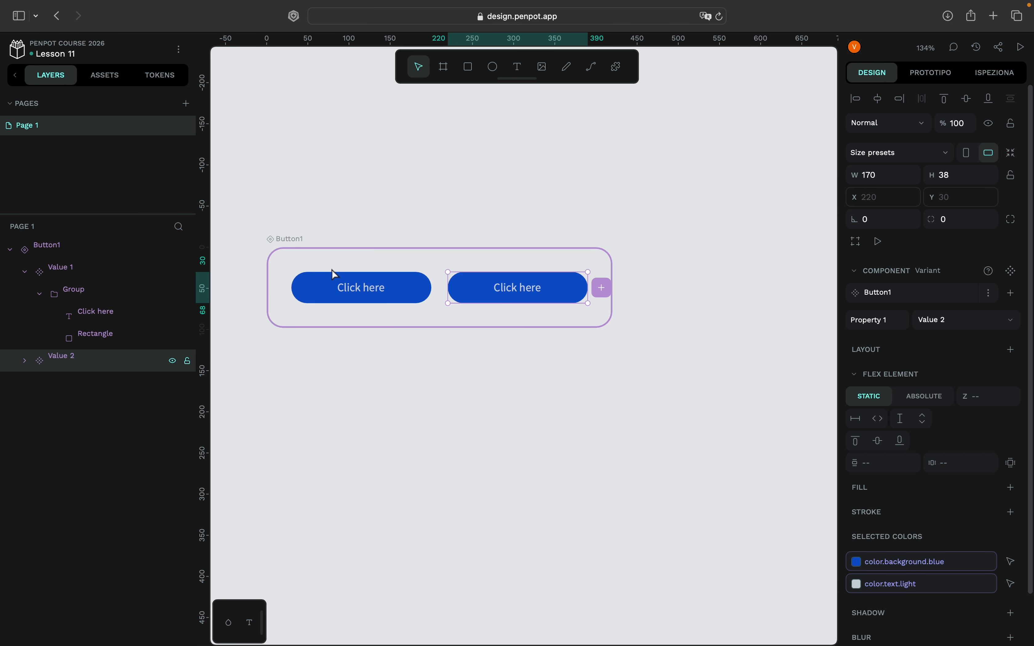
{"action": "scroll", "coordinate": [293, 299], "scroll_direction": "up", "scroll_amount": 2}
{"action": "scroll", "coordinate": [294, 299], "scroll_direction": "left", "scroll_amount": 2}
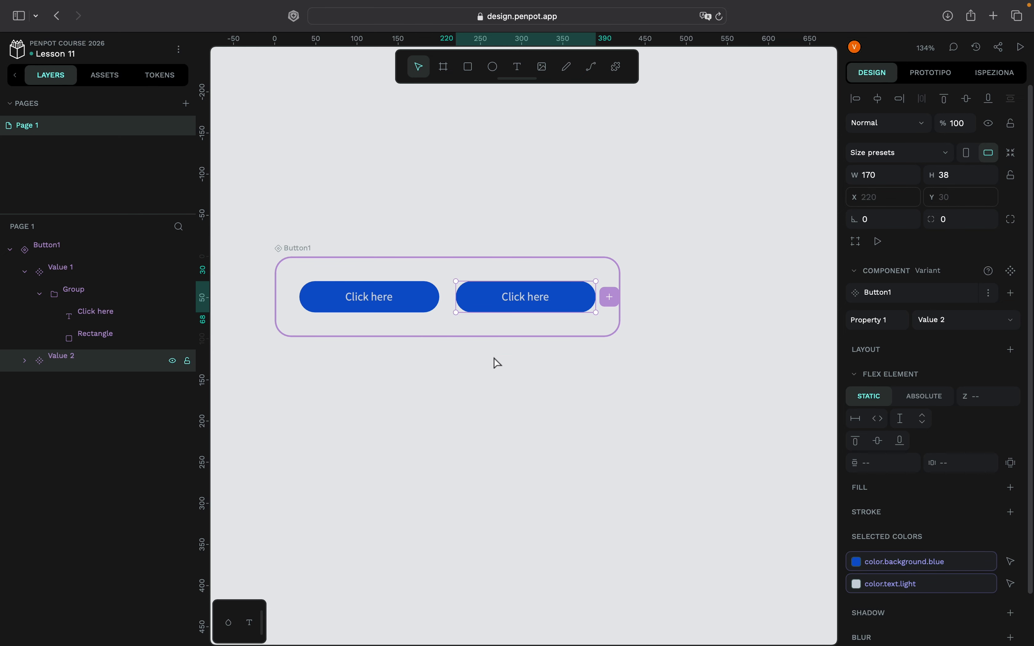
{"action": "scroll", "coordinate": [498, 363], "scroll_direction": "left", "scroll_amount": 2}
{"action": "scroll", "coordinate": [498, 363], "scroll_direction": "up", "scroll_amount": 1}
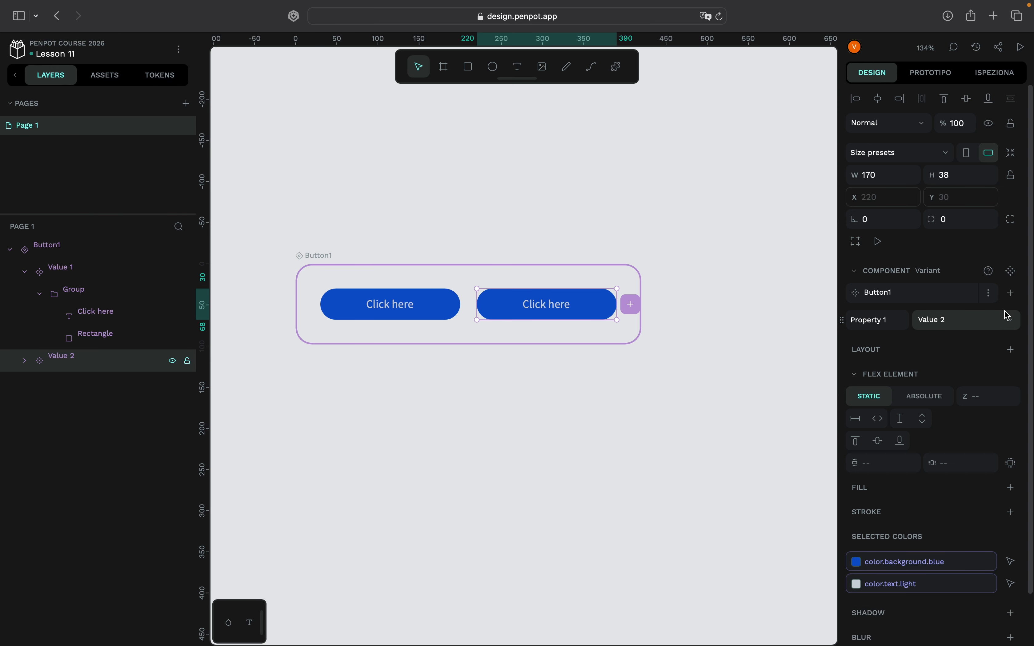
- Try setting the second variant's Property 1 to Value 1 and open the property name for editing
{"action": "left_click", "coordinate": [1013, 322]}
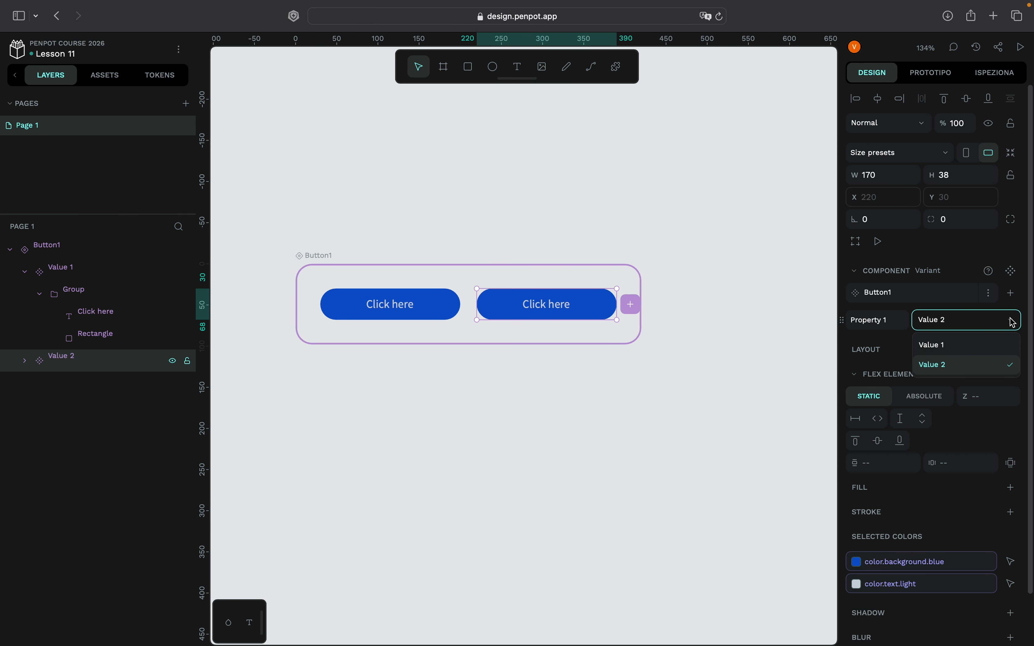
{"action": "left_click", "coordinate": [971, 345]}
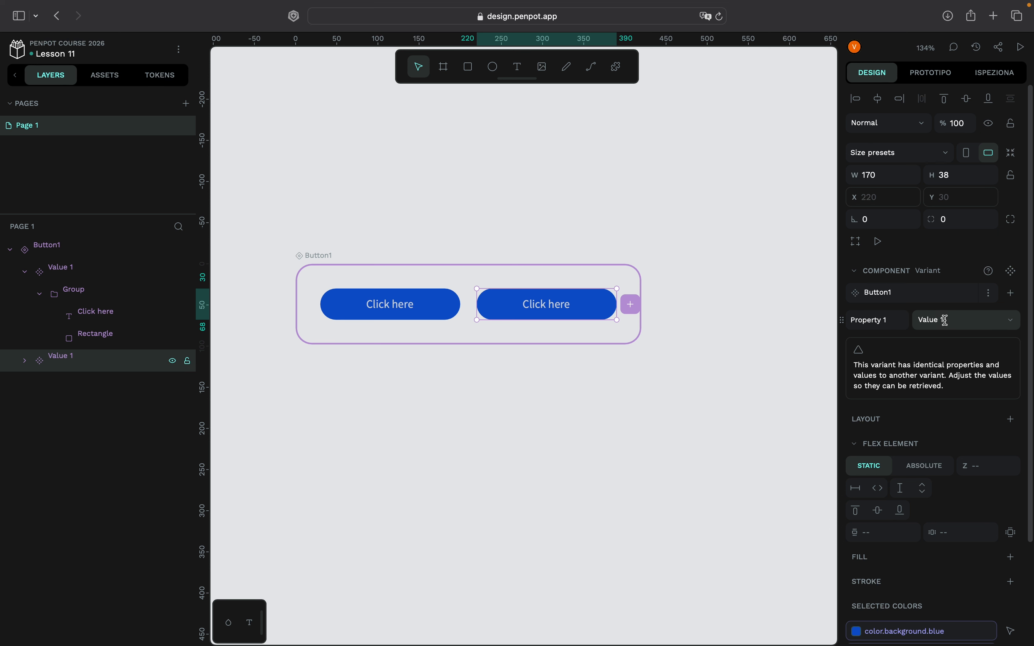
{"action": "double_click", "coordinate": [887, 319]}
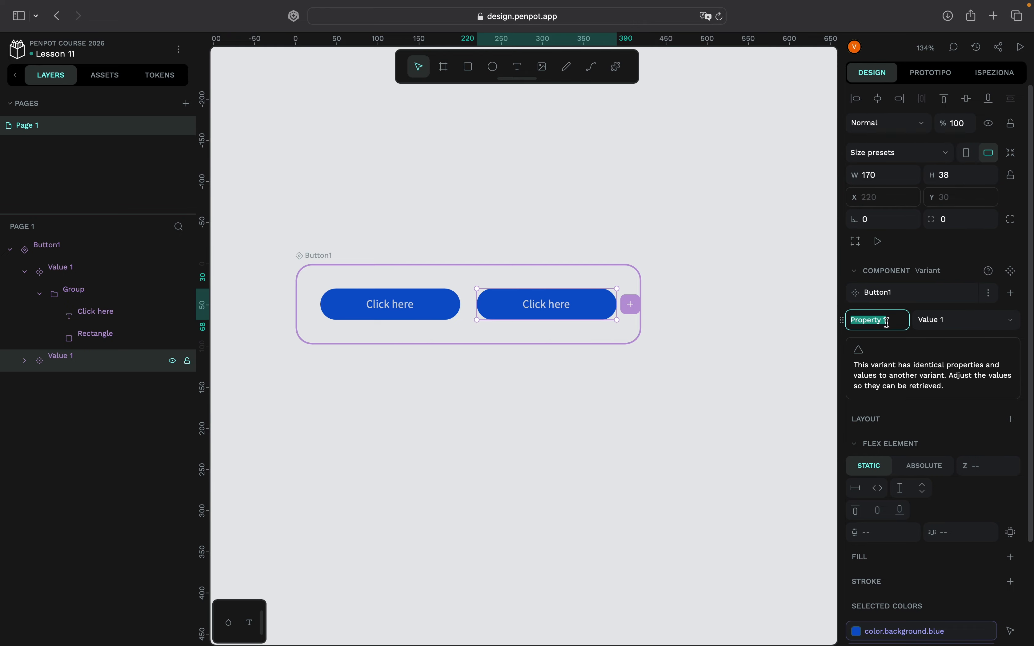
{"action": "left_click", "coordinate": [892, 321]}
{"action": "double_click", "coordinate": [870, 321]}
{"action": "left_click", "coordinate": [893, 316]}
{"action": "left_click_drag", "start_coordinate": [880, 317], "coordinate": [837, 326]}
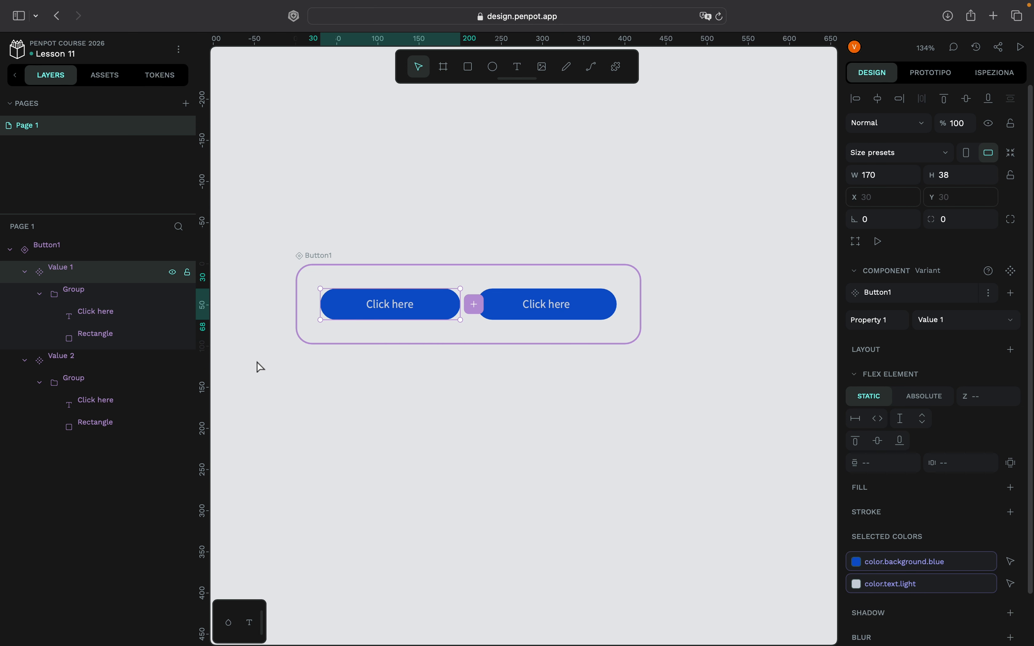
- Set Property 1 of the second Button1 variant to Value 1
{"action": "left_click", "coordinate": [68, 366]}
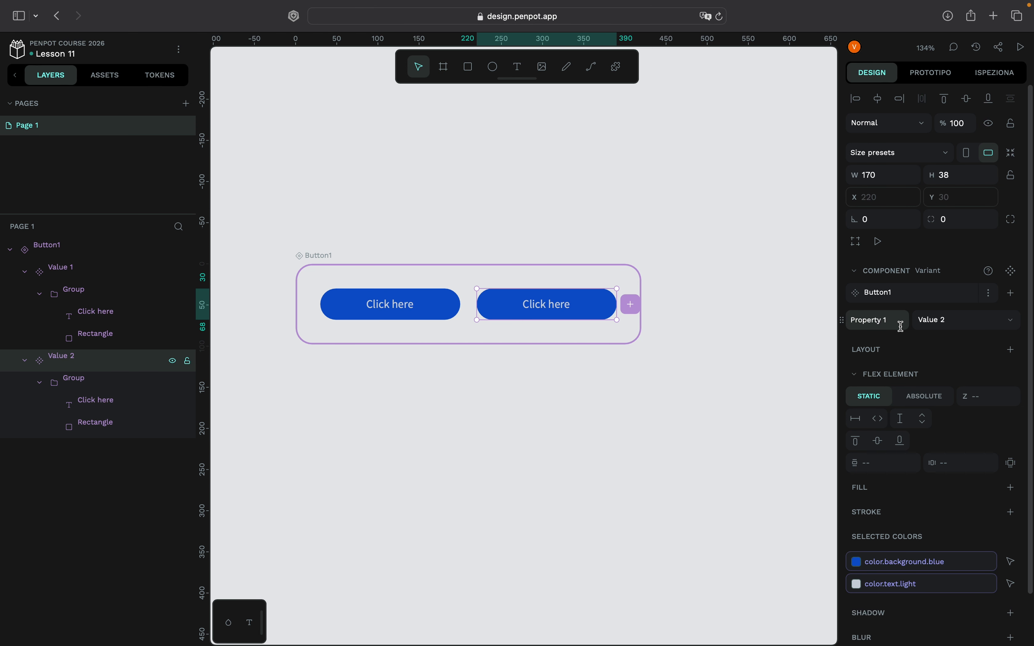
{"action": "left_click", "coordinate": [1012, 322]}
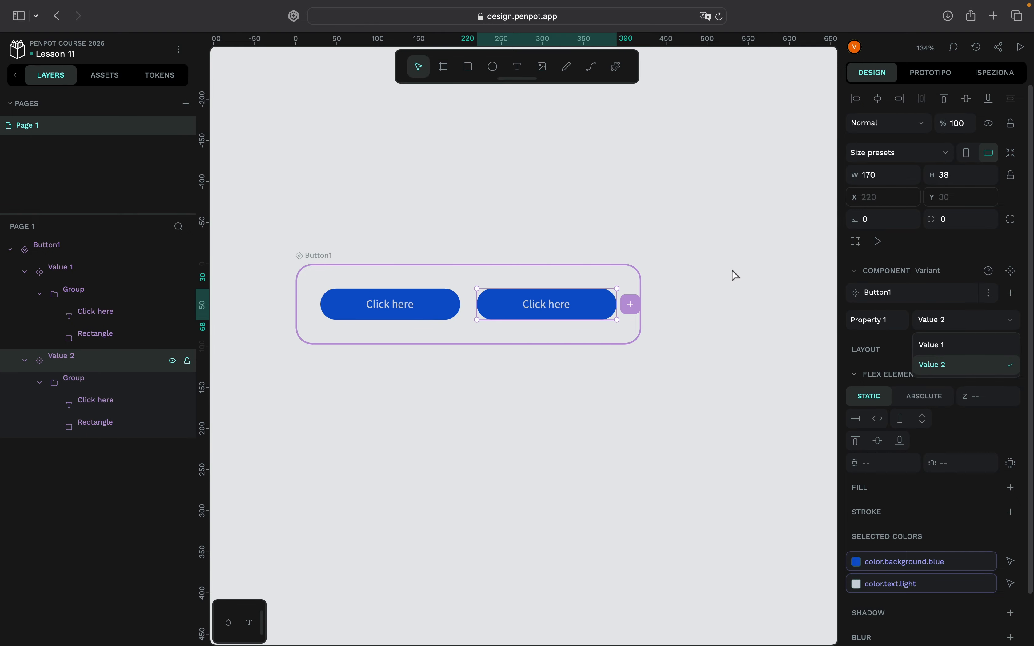
{"action": "scroll", "coordinate": [736, 276], "scroll_direction": "up", "scroll_amount": 1}
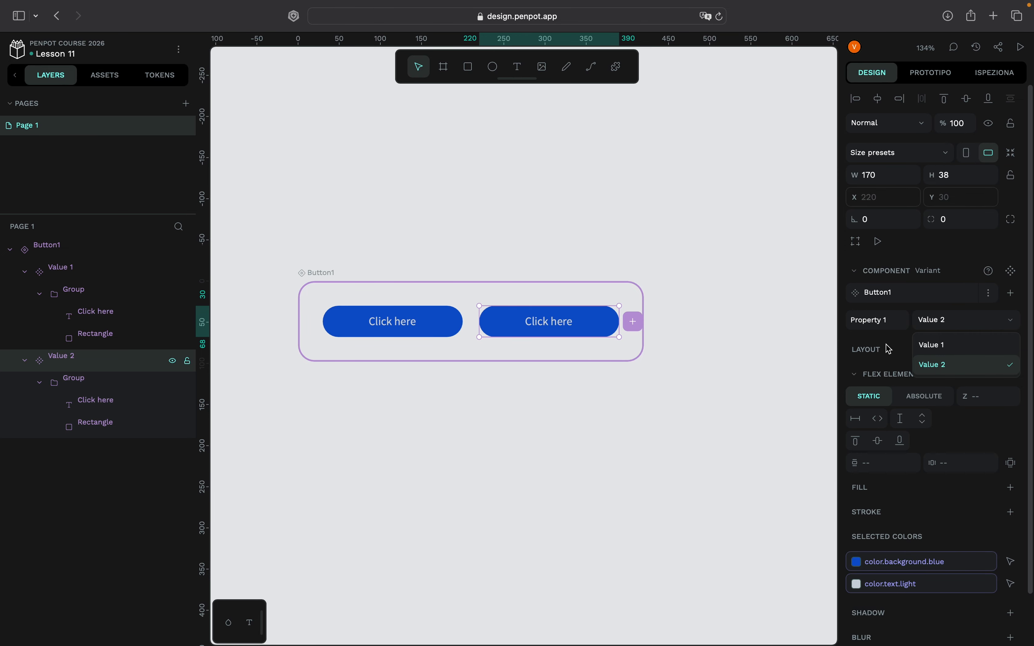
{"action": "left_click", "coordinate": [925, 344]}
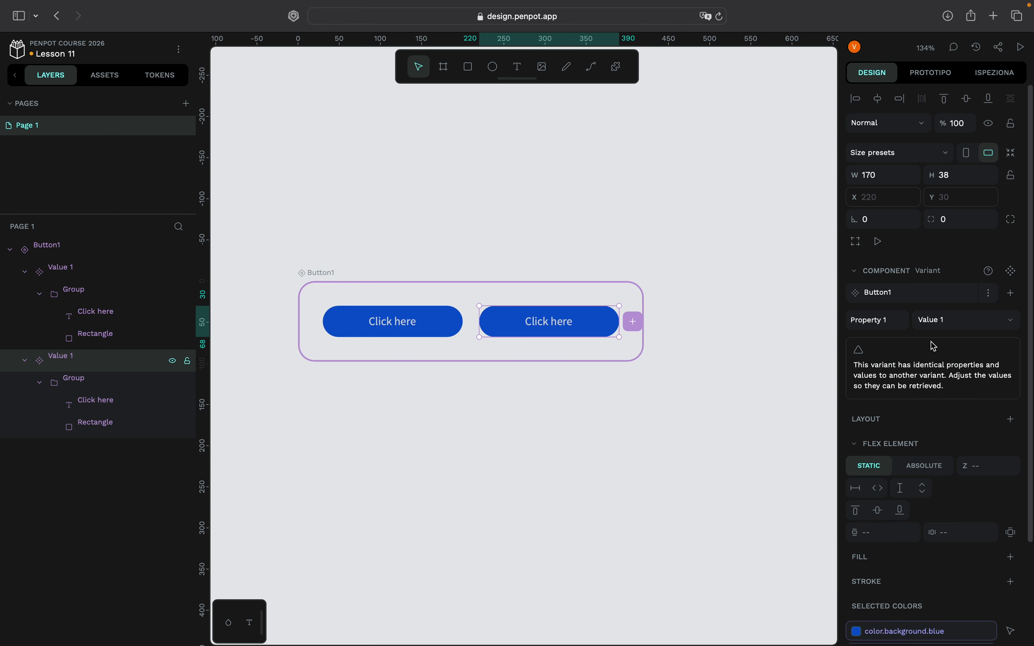
- Rename the second variant's Property 1 to fill1 and open its list of values
{"action": "double_click", "coordinate": [877, 320]}
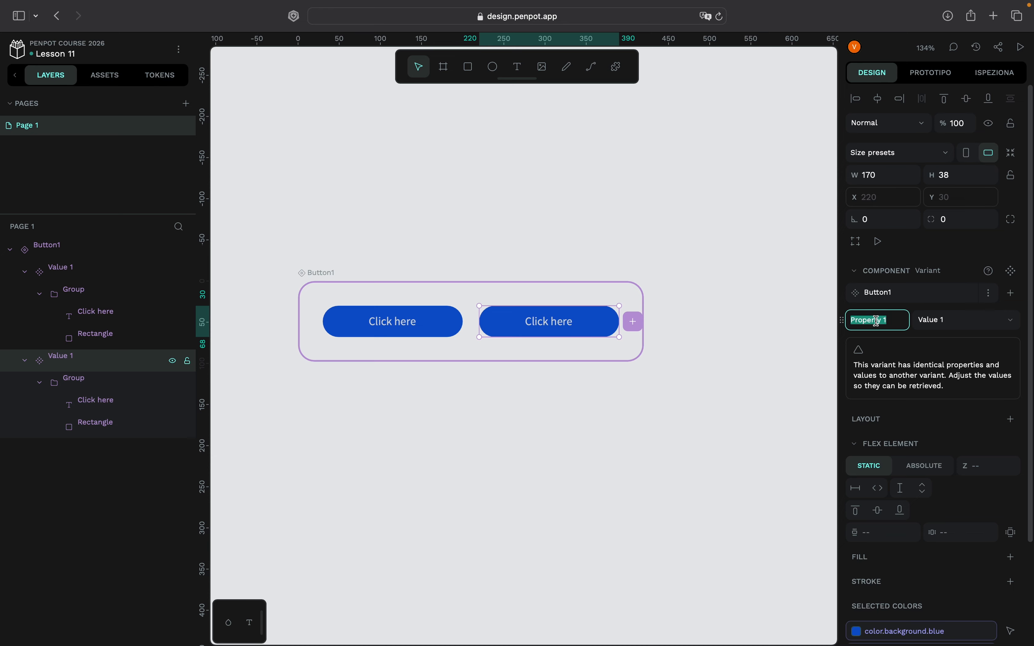
{"action": "type", "text": "fill1"}
{"action": "left_click", "coordinate": [972, 329]}
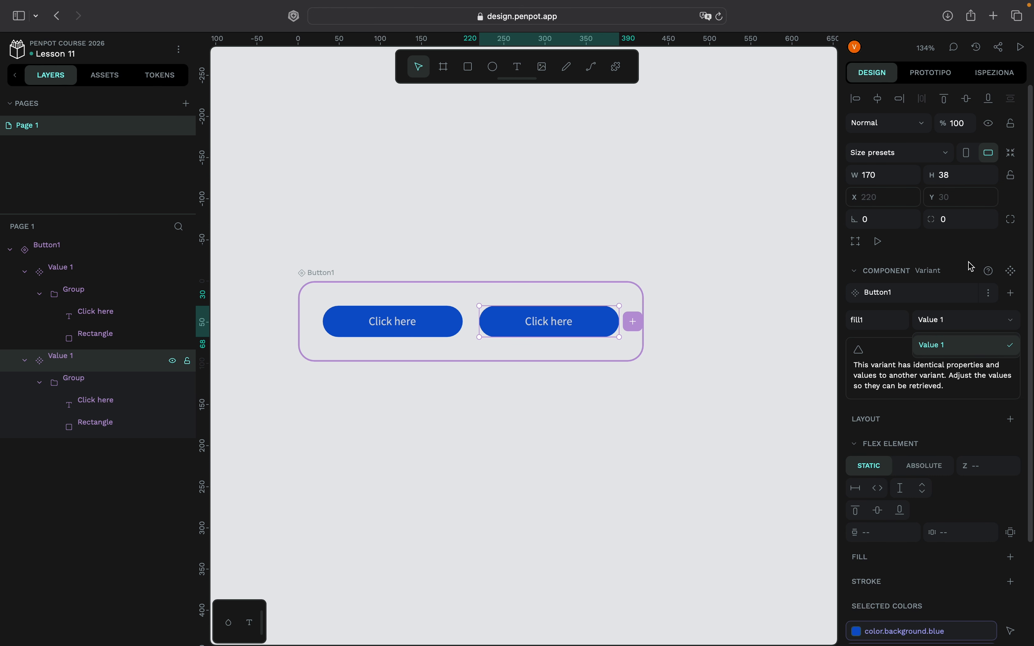
- Check the first variant's property, rename the property to fill2 from the second variant, and choose Value 1 for it
{"action": "left_click", "coordinate": [448, 326]}
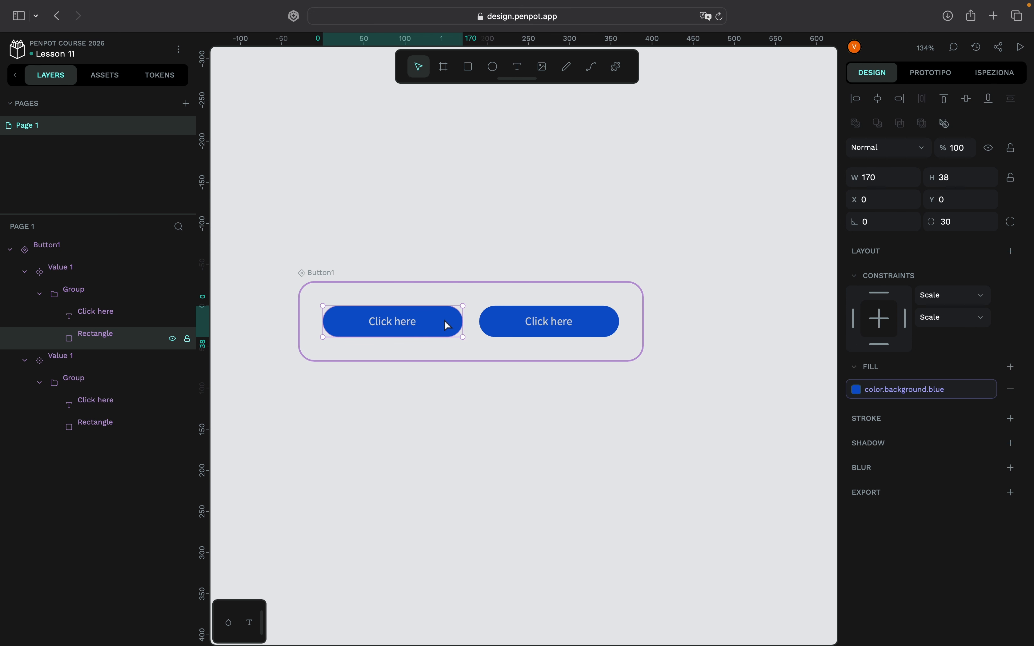
{"action": "left_click", "coordinate": [87, 275]}
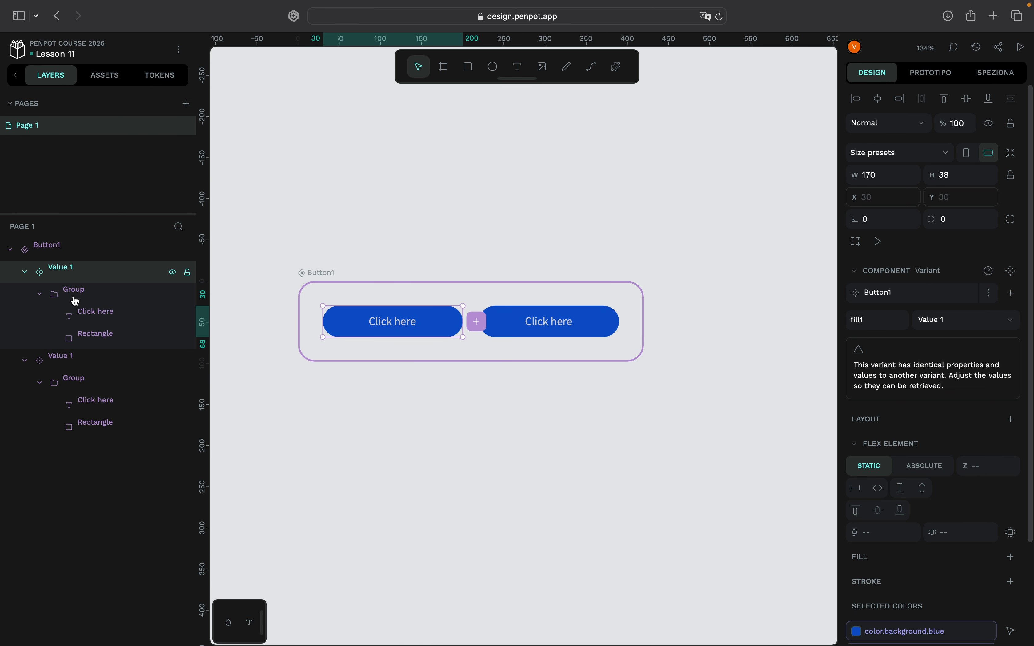
{"action": "left_click", "coordinate": [54, 363]}
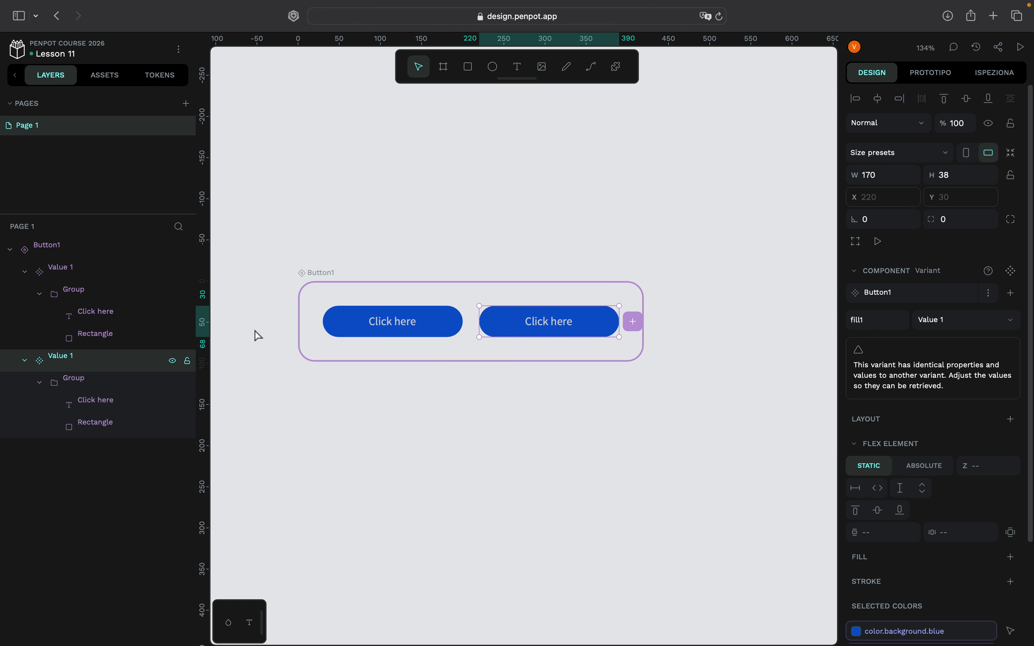
{"action": "double_click", "coordinate": [891, 323]}
{"action": "type", "text": "fill2"}
{"action": "key", "text": "Return"}
{"action": "left_click", "coordinate": [998, 320]}
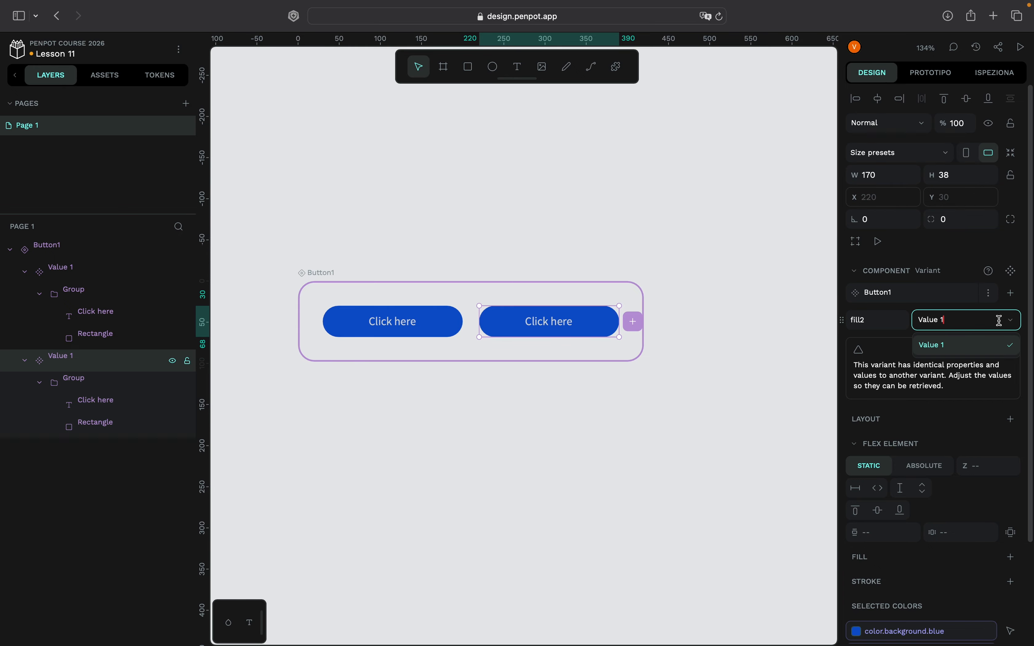
{"action": "left_click", "coordinate": [988, 351]}
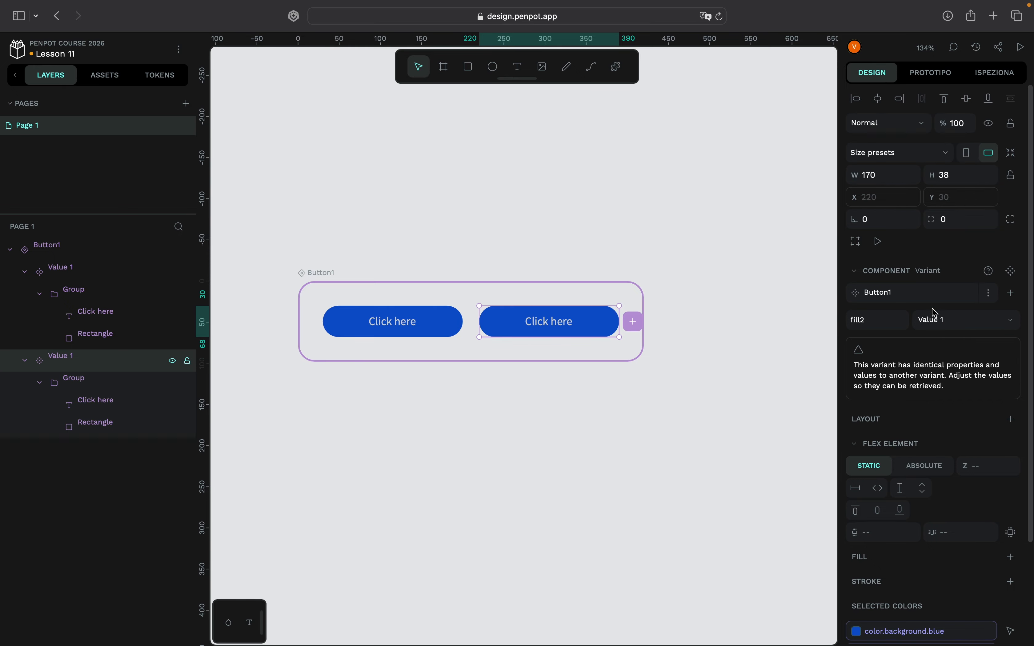
- Rename the second variant's layer so that it reads fill2=Value 2
{"action": "left_click", "coordinate": [94, 277]}
{"action": "double_click", "coordinate": [76, 359]}
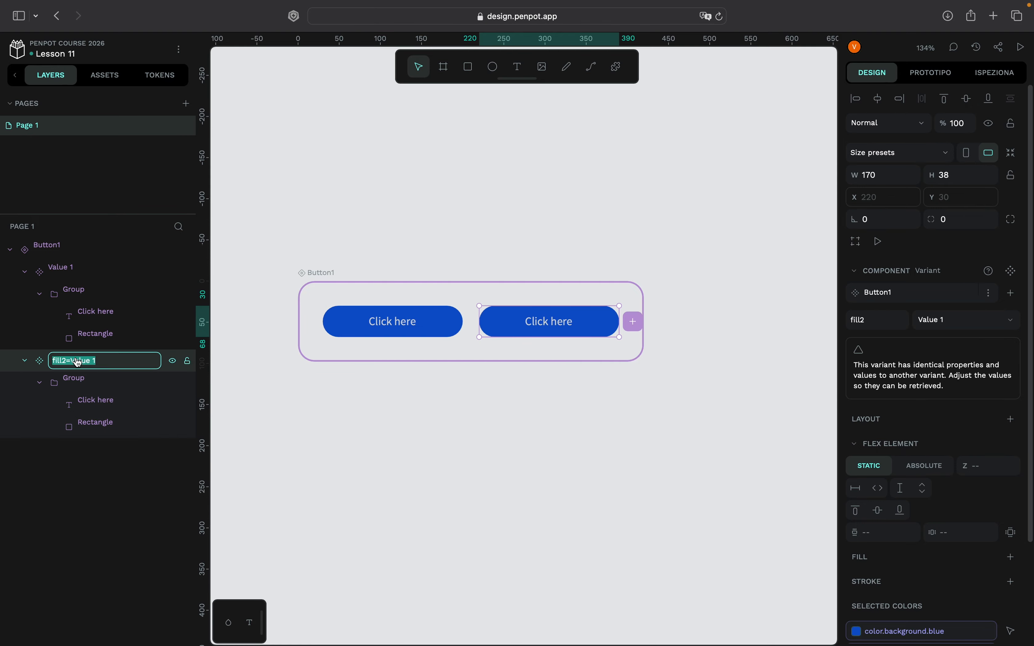
{"action": "left_click", "coordinate": [102, 360]}
{"action": "key", "text": "BackSpace"}
{"action": "type", "text": "2"}
{"action": "key", "text": "Return"}
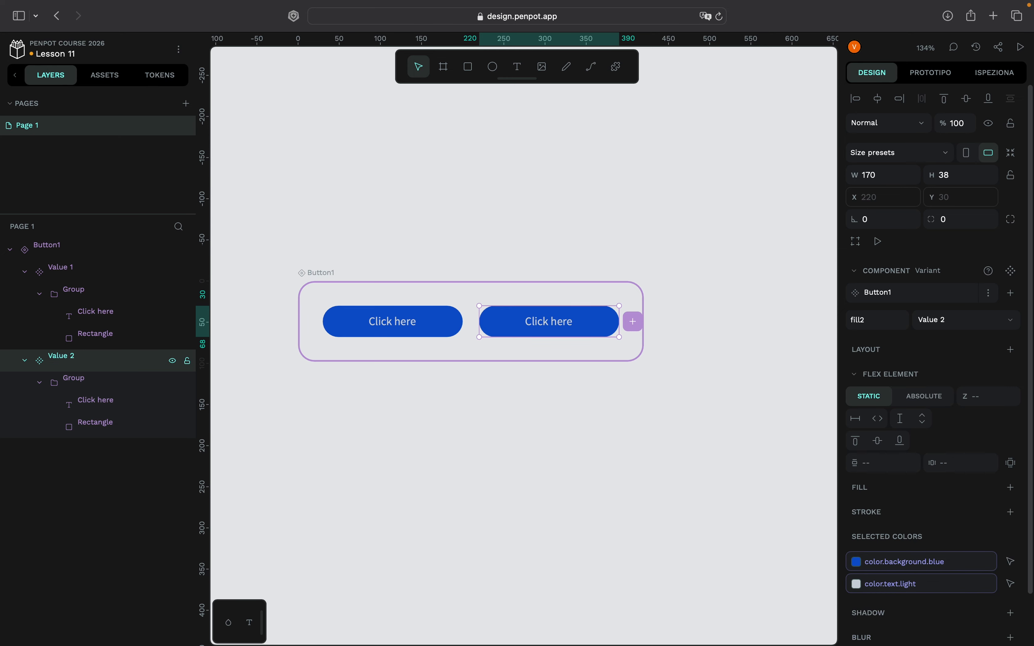
- Try setting the second variant's fill2 property to Value 1, check the available values, and undo the change
{"action": "left_click", "coordinate": [1012, 322]}
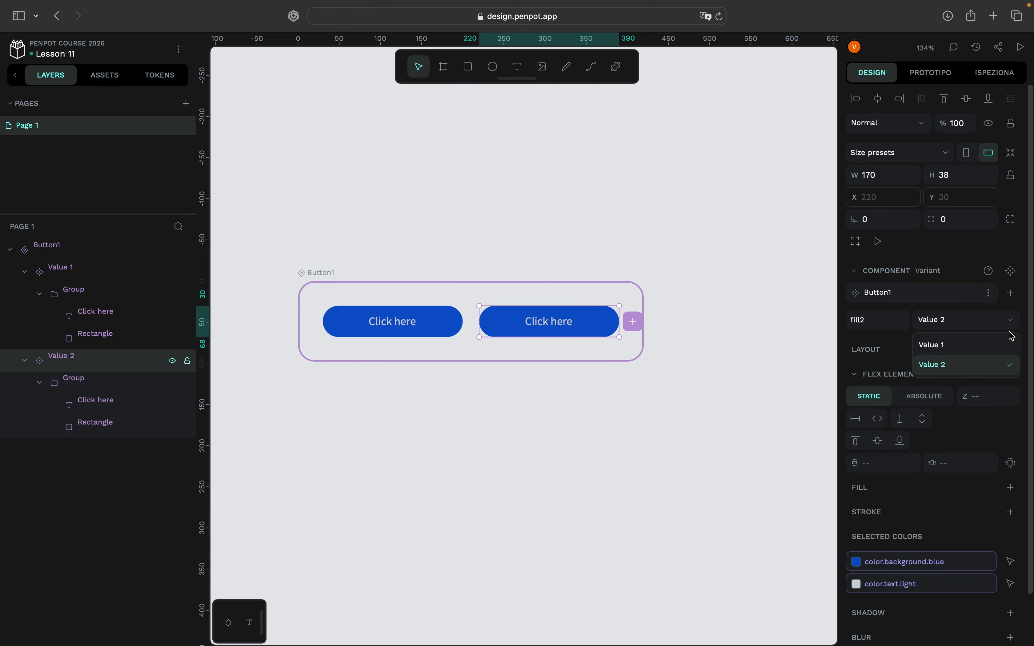
{"action": "left_click", "coordinate": [993, 349]}
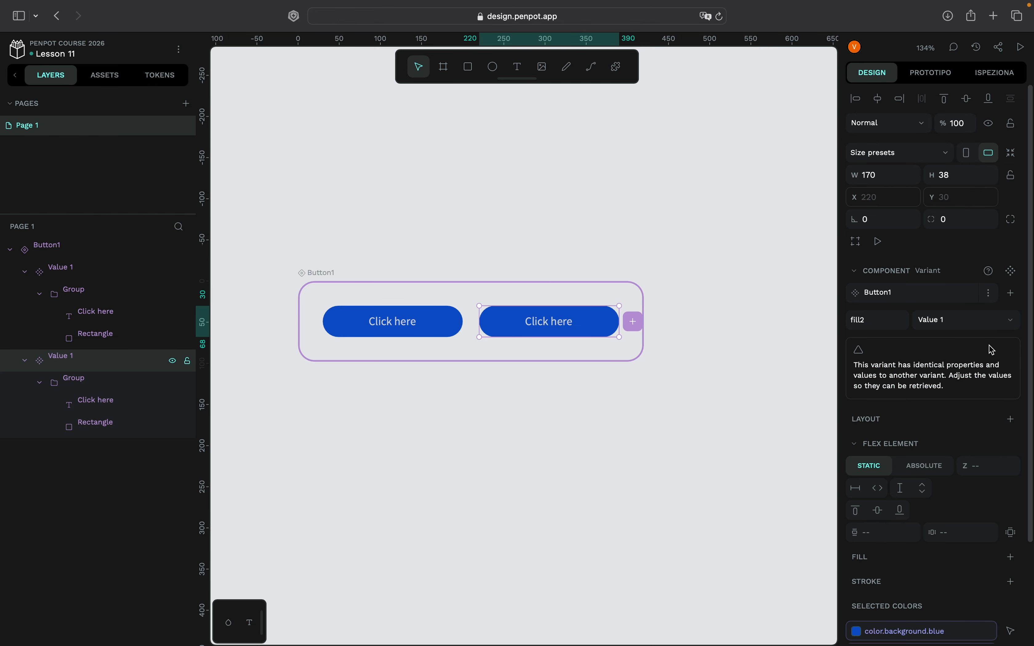
{"action": "left_click", "coordinate": [993, 323]}
{"action": "left_click", "coordinate": [1014, 324]}
{"action": "left_click", "coordinate": [1013, 324]}
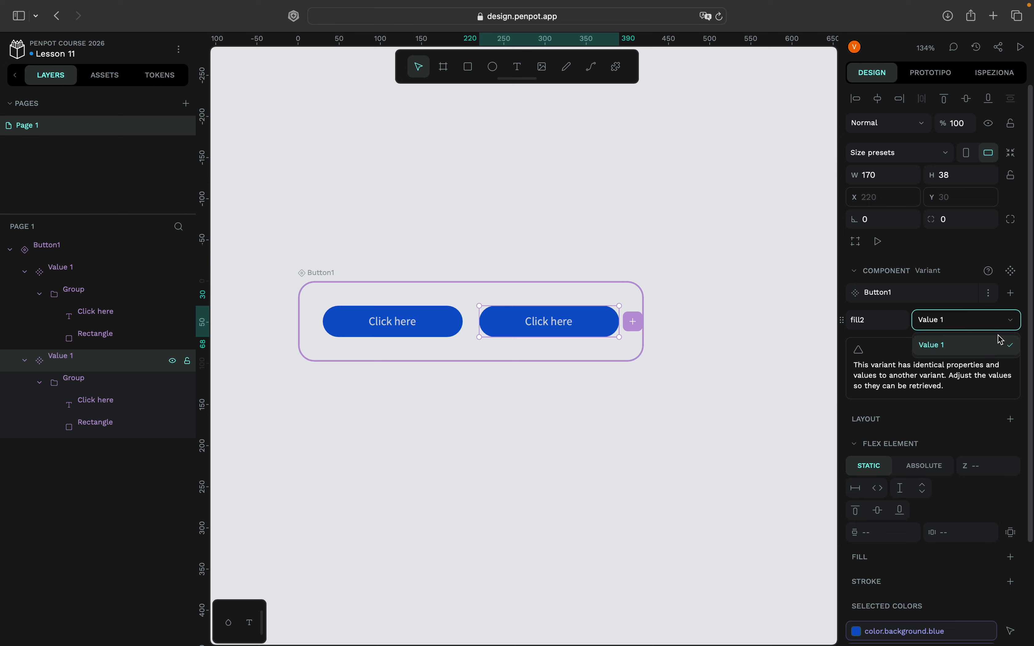
{"action": "key", "text": "super+z"}
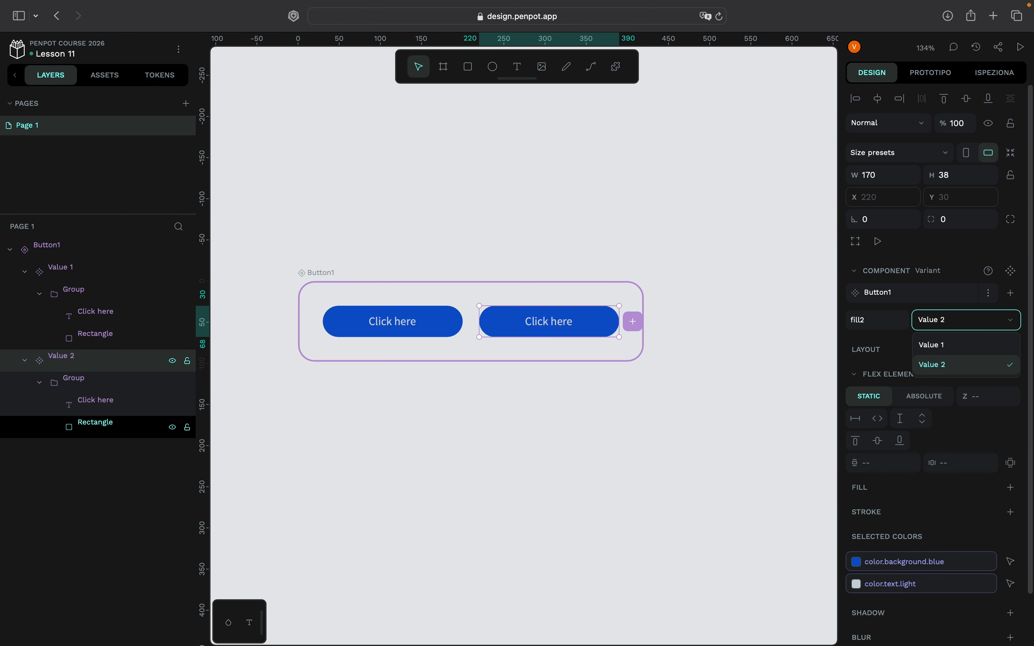
- Apply the color.background.lightblue token to the Rectangle layer of the Value 2 variant
{"action": "left_click", "coordinate": [166, 77]}
{"action": "left_click", "coordinate": [165, 76]}
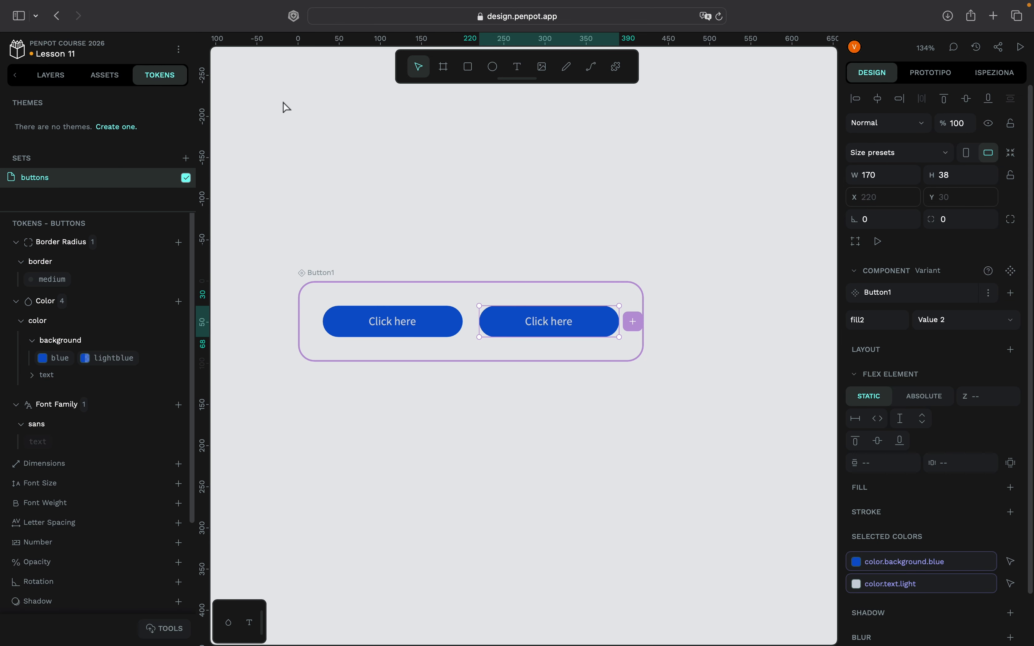
{"action": "left_click", "coordinate": [51, 76]}
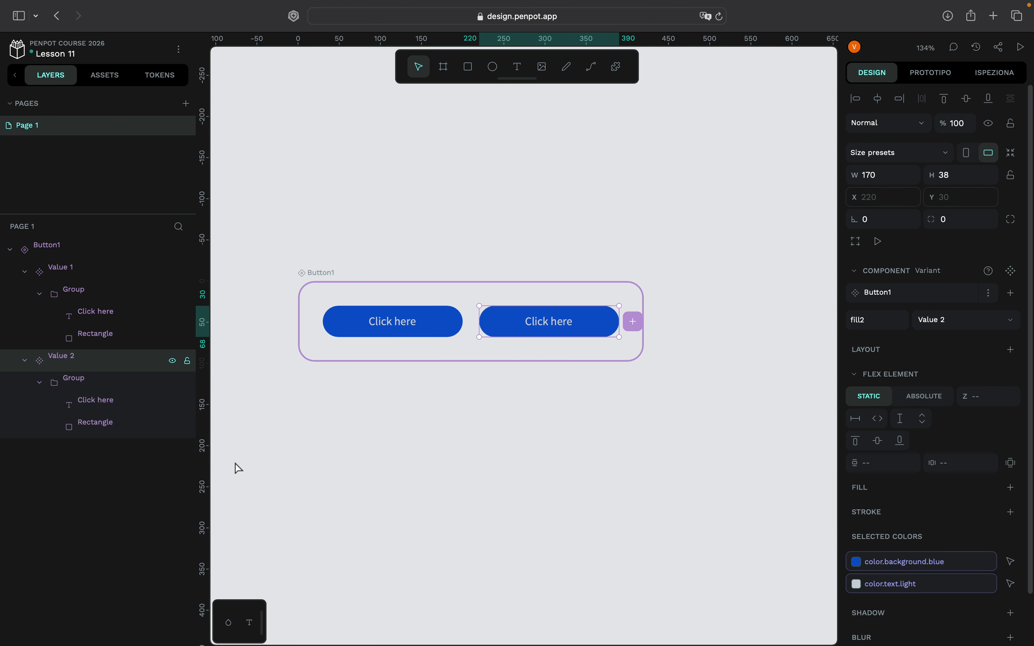
{"action": "left_click", "coordinate": [133, 436]}
{"action": "left_click", "coordinate": [161, 74]}
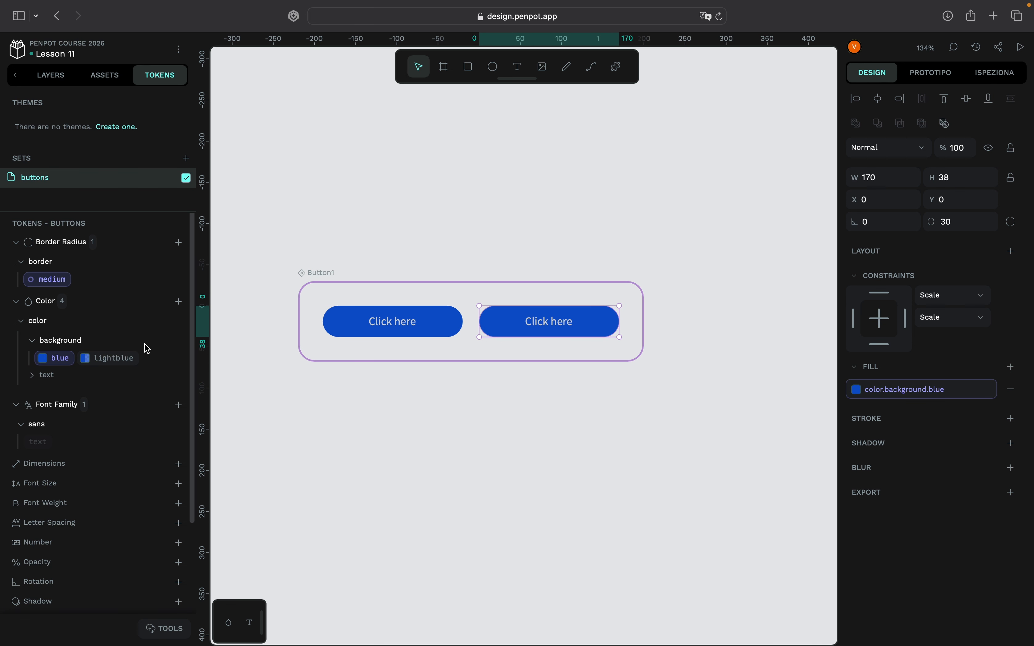
{"action": "left_click", "coordinate": [122, 359]}
- Apply the color.text.dark token to the Value 2 variant's Click here text and deselect it
{"action": "left_click", "coordinate": [53, 76]}
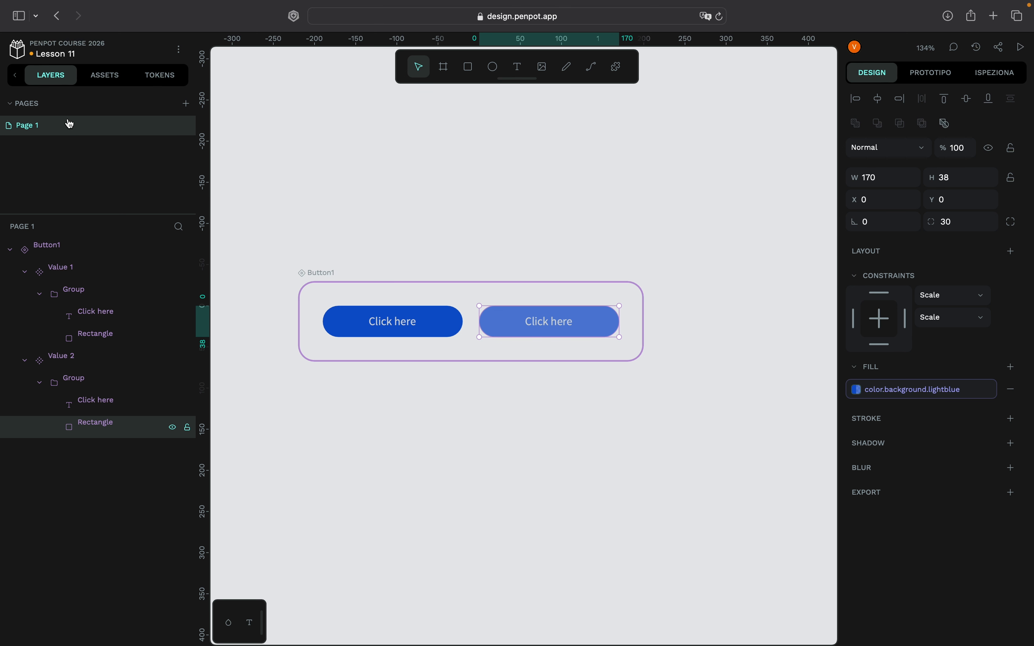
{"action": "left_click", "coordinate": [68, 402]}
{"action": "left_click", "coordinate": [154, 79]}
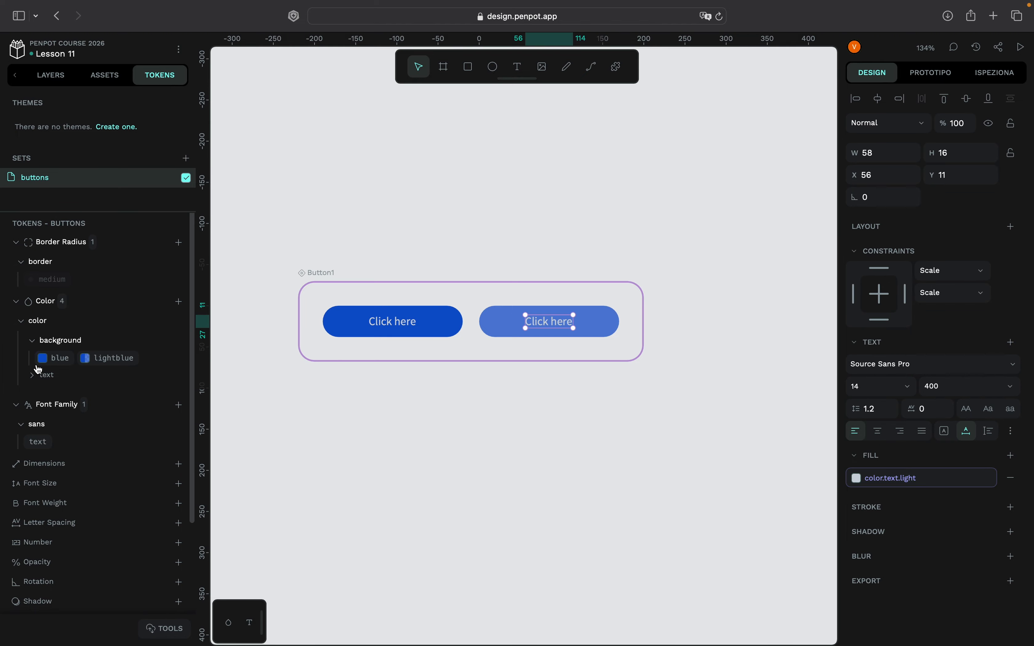
{"action": "left_click", "coordinate": [37, 376]}
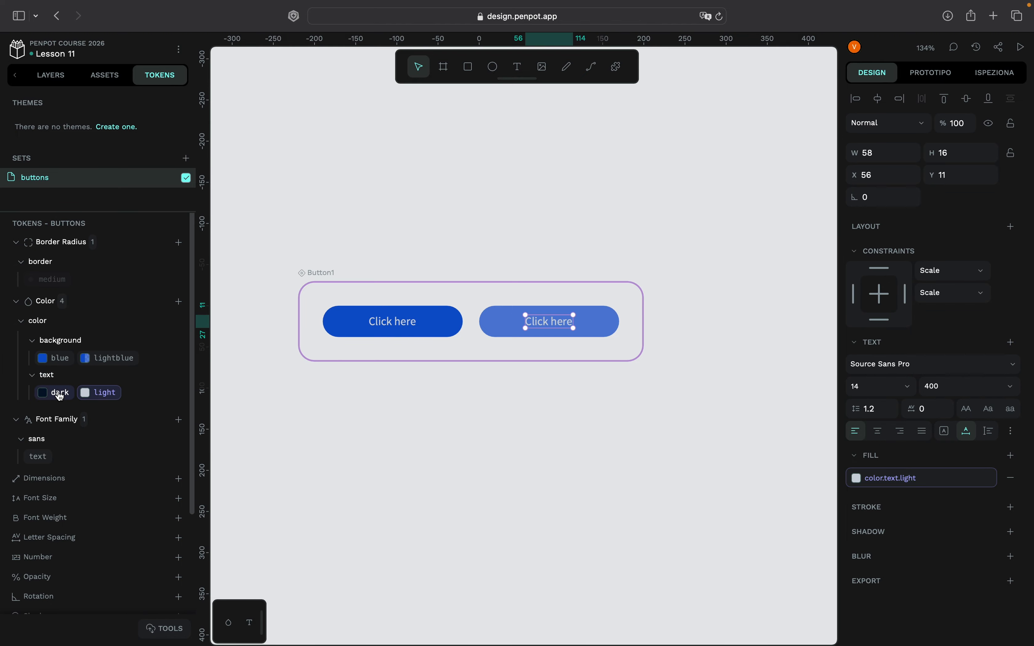
{"action": "left_click", "coordinate": [61, 396]}
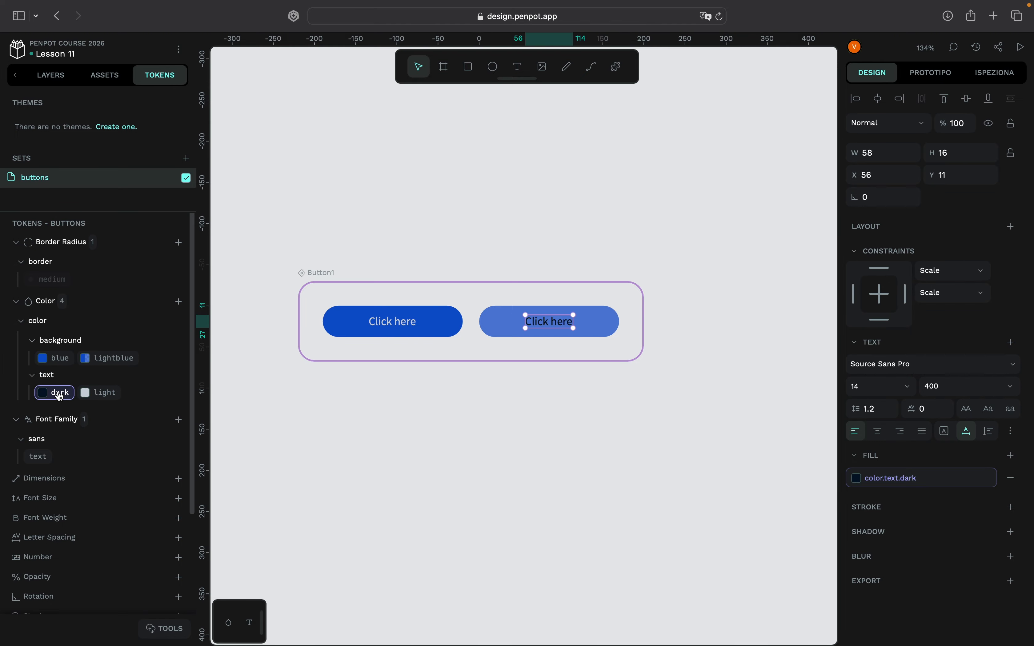
{"action": "left_click", "coordinate": [429, 219]}
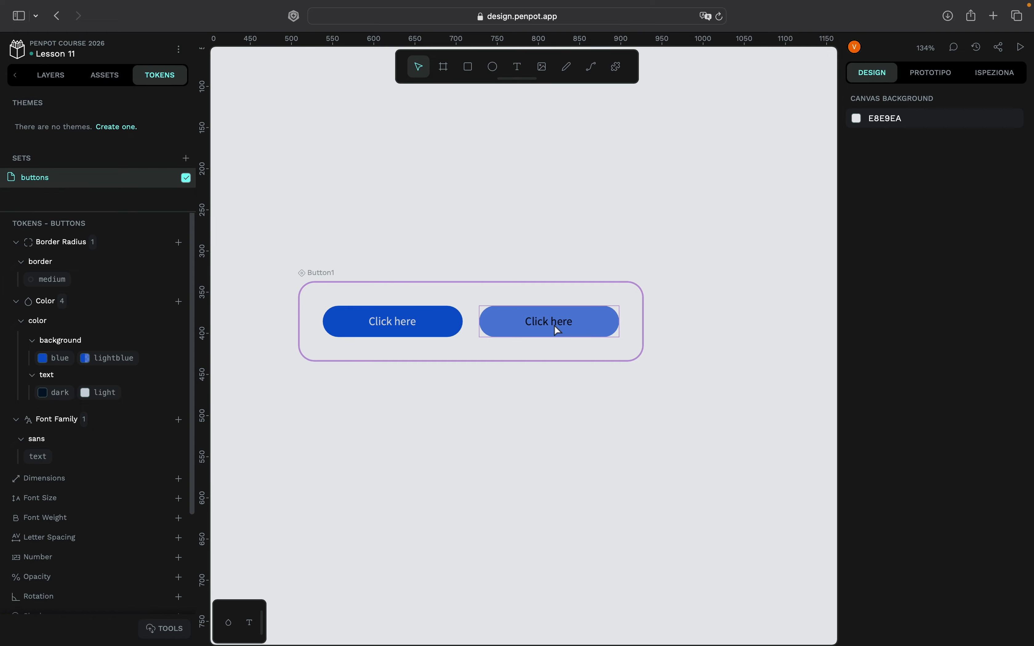
- Apply the color.text.light token to the Value 2 variant's Rectangle layer as its fill and deselect it
{"action": "left_click", "coordinate": [604, 329]}
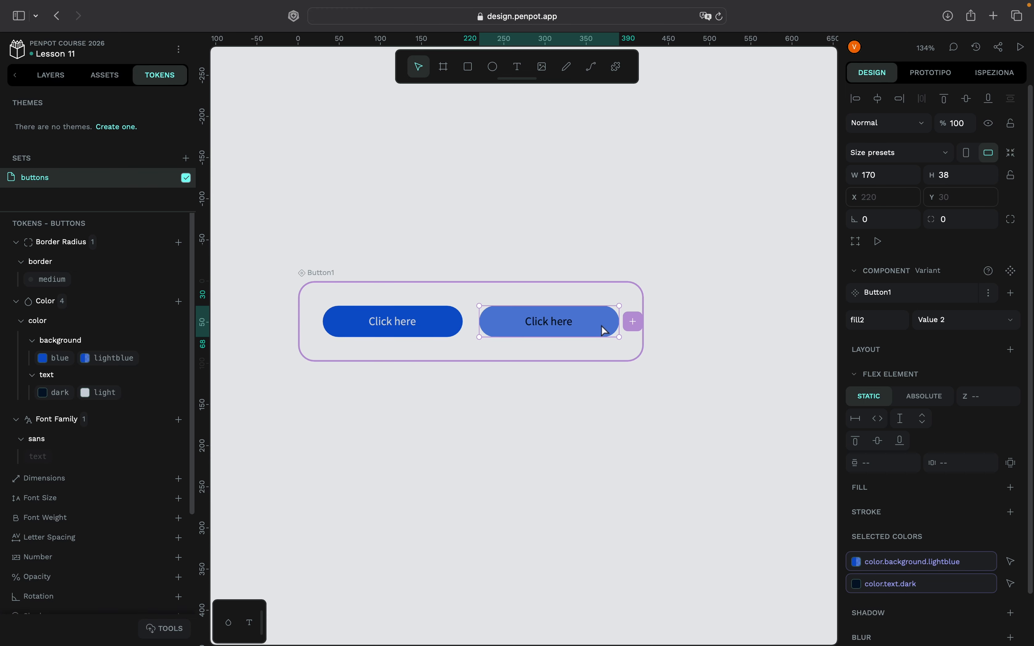
{"action": "double_click", "coordinate": [604, 329]}
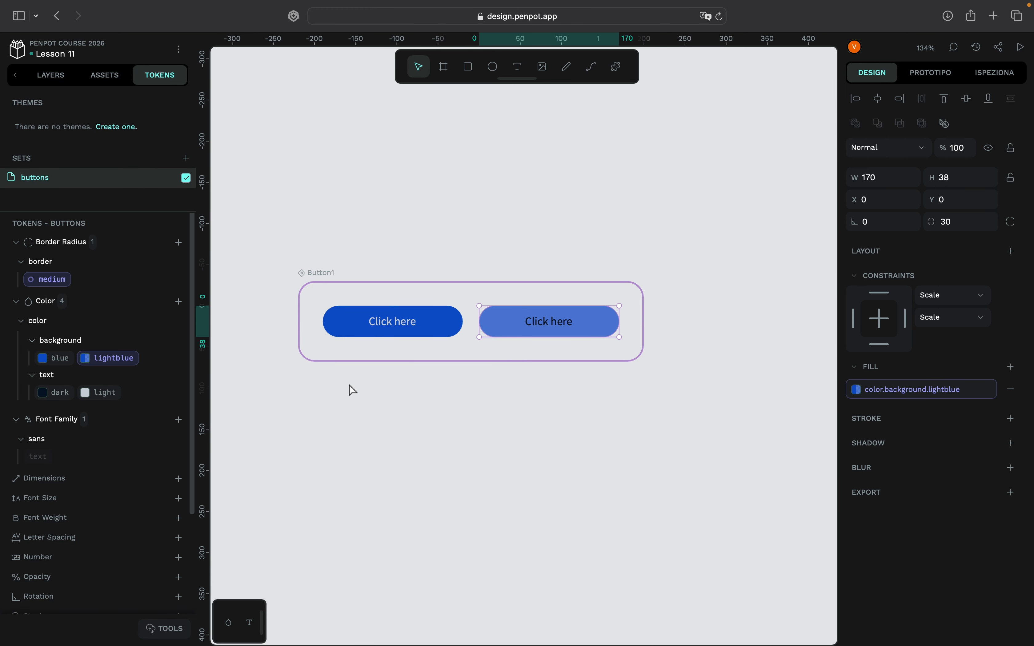
{"action": "left_click", "coordinate": [106, 395]}
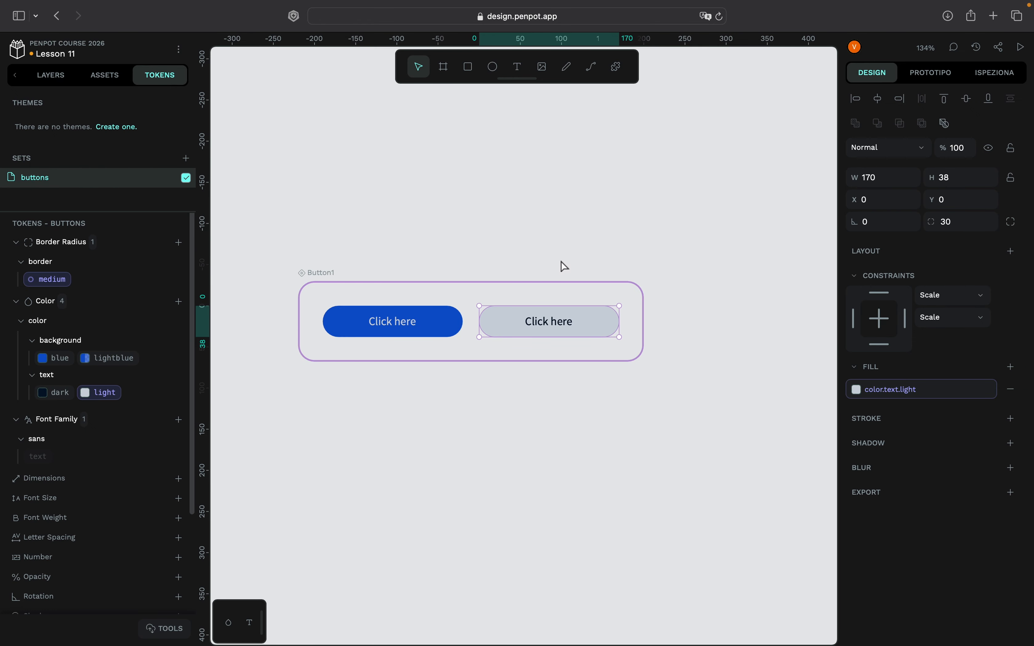
{"action": "left_click", "coordinate": [590, 234]}
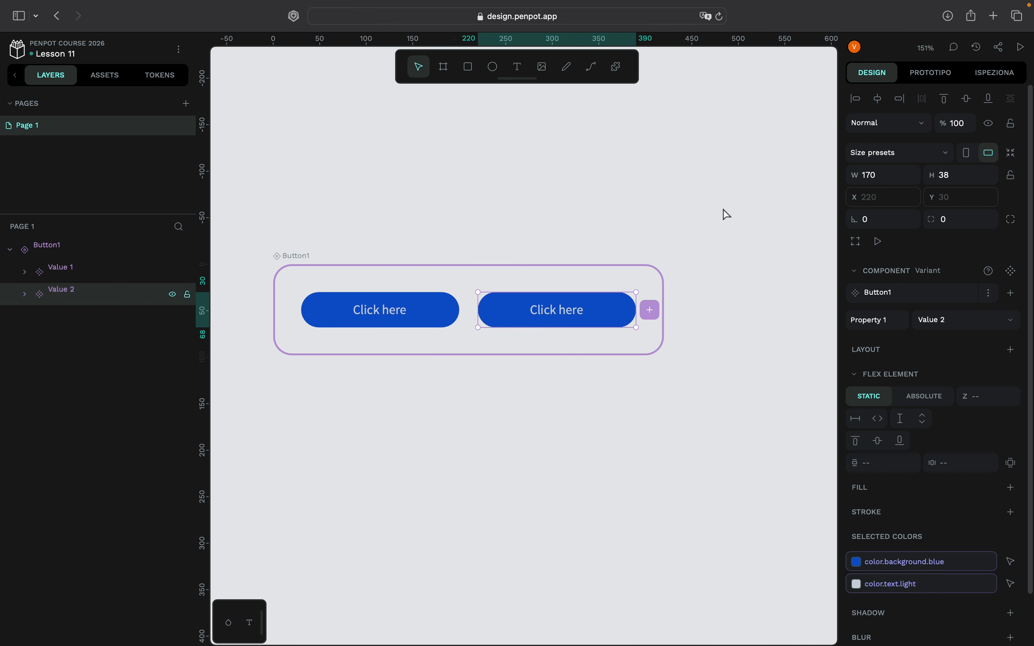
- Rename the second variant's Property 1 to typeofbutton
{"action": "scroll", "coordinate": [744, 288], "scroll_direction": "up", "scroll_amount": 1}
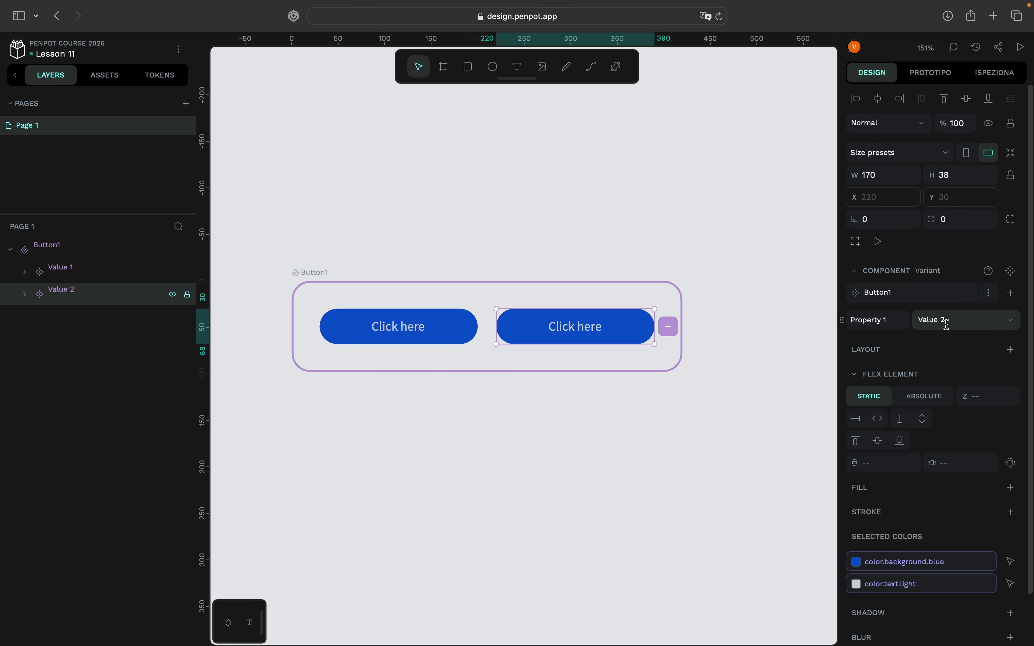
{"action": "left_click", "coordinate": [896, 321]}
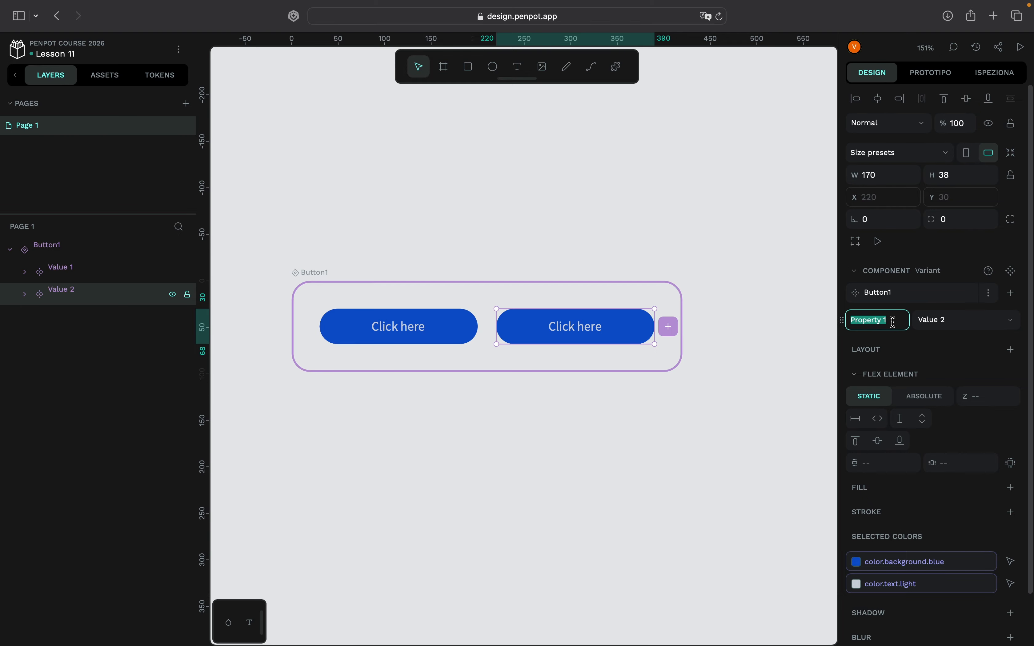
{"action": "type", "text": "typeofbutton"}
{"action": "key", "text": "Return"}
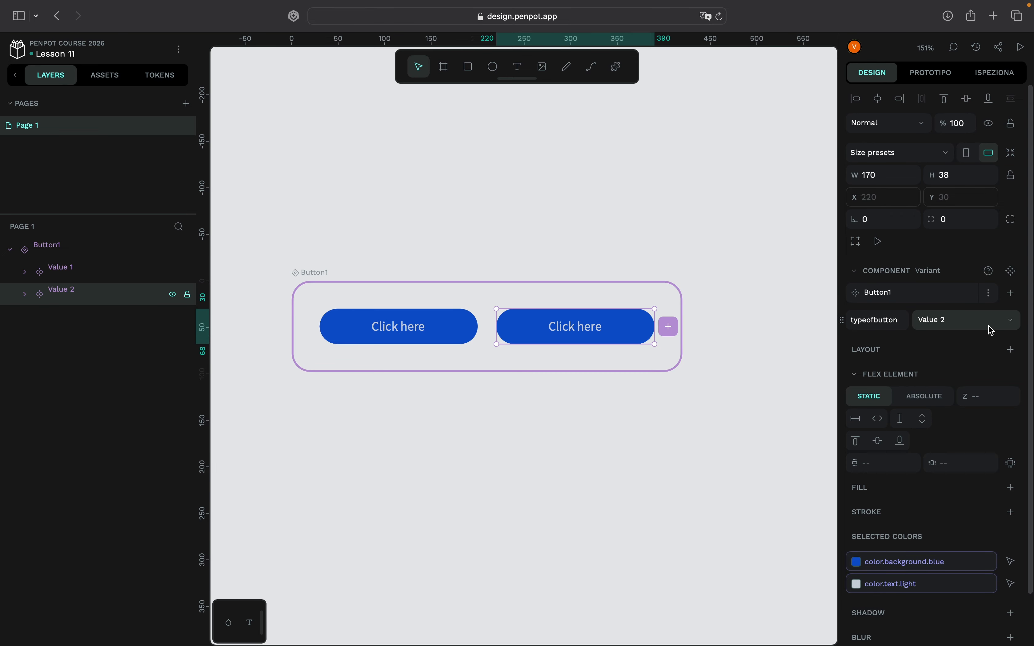
- Set the second variant's typeofbutton property to Value 1 and open the property name for editing
{"action": "left_click", "coordinate": [1010, 325]}
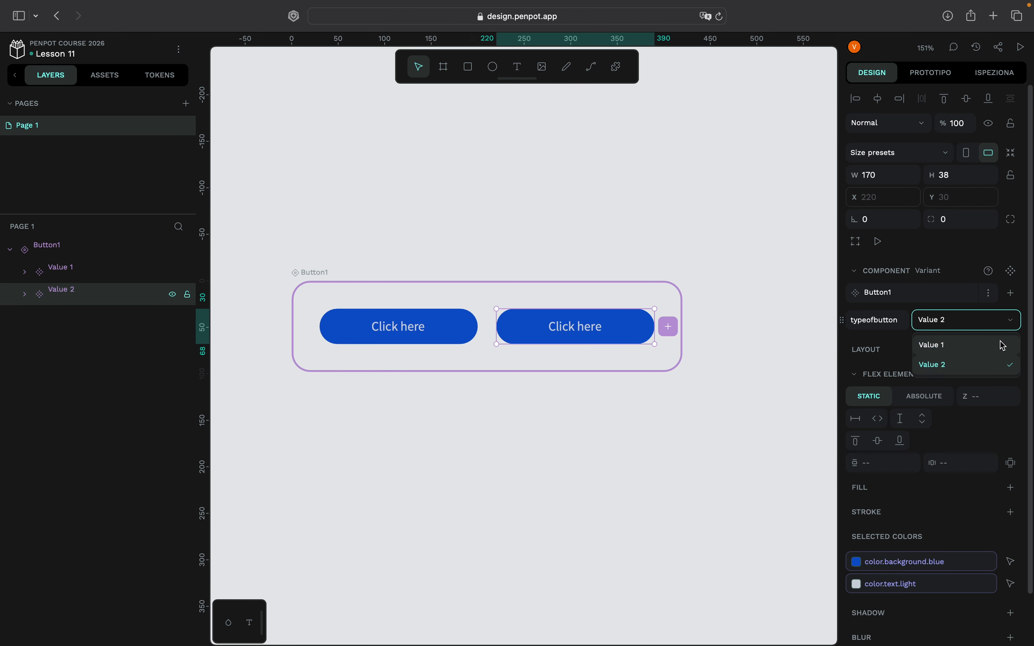
{"action": "left_click", "coordinate": [1002, 344]}
{"action": "left_click", "coordinate": [1011, 323]}
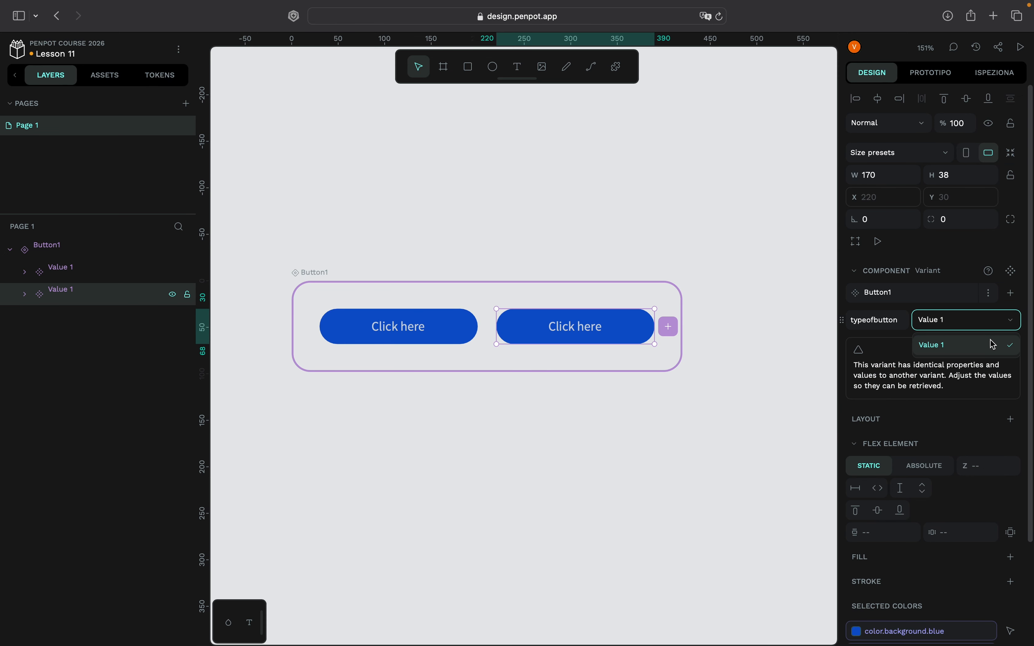
{"action": "left_click", "coordinate": [995, 344]}
{"action": "double_click", "coordinate": [872, 321]}
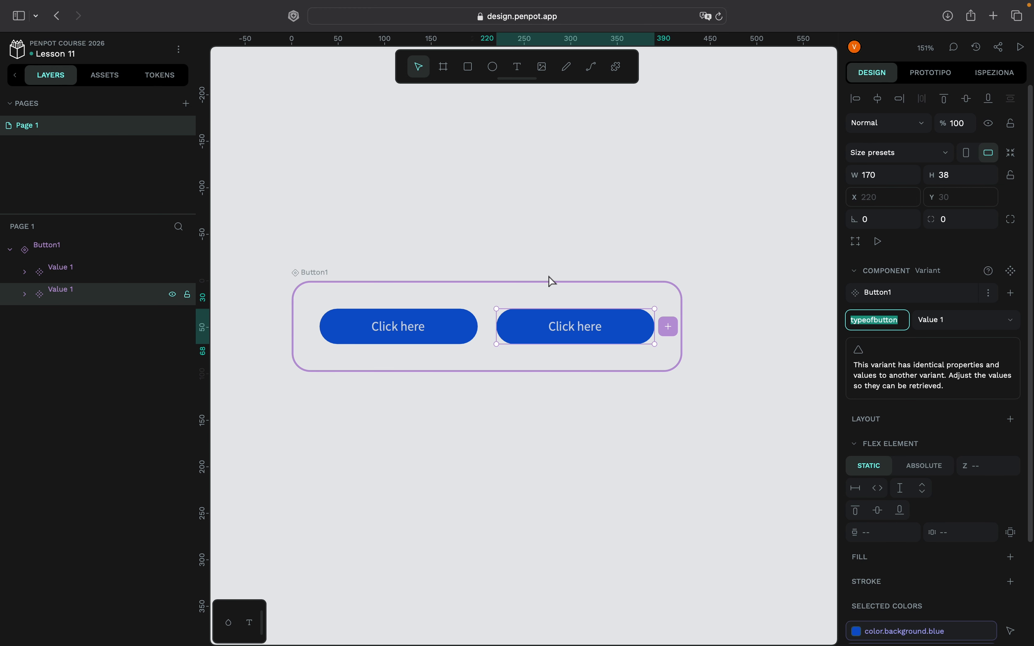
- Apply the color.text.light token to the second variant's Rectangle layer as its fill
{"action": "left_click", "coordinate": [636, 433]}
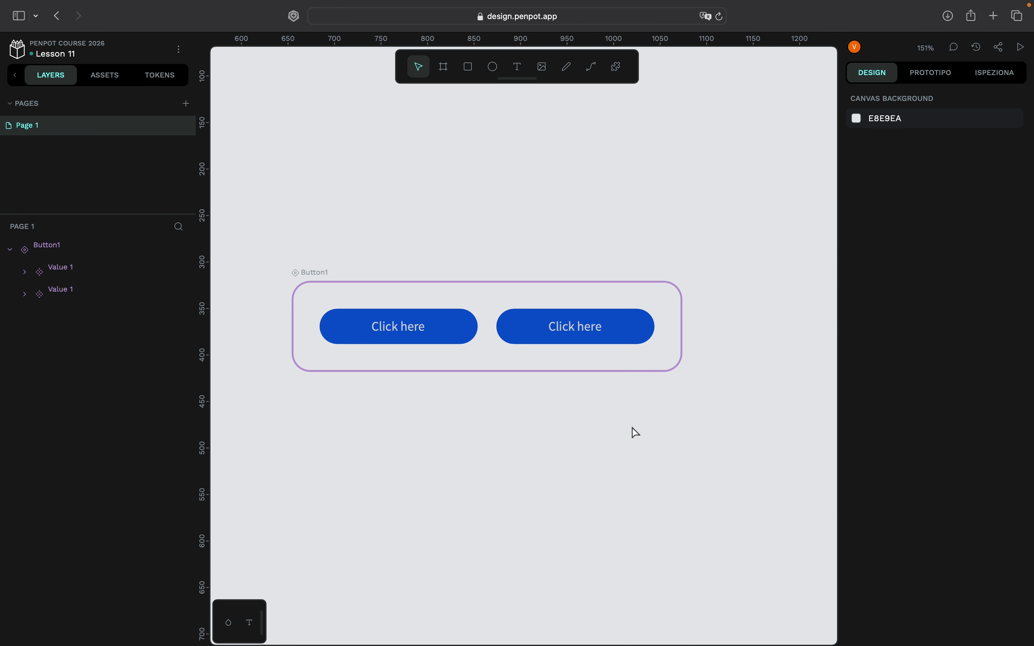
{"action": "left_click", "coordinate": [627, 332]}
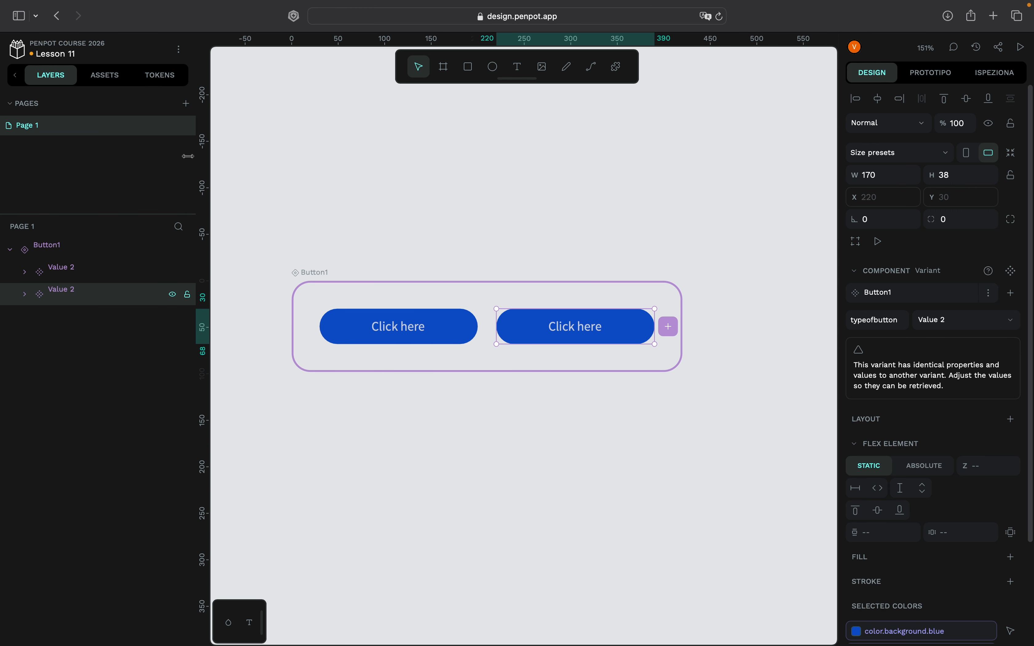
{"action": "left_click", "coordinate": [24, 294]}
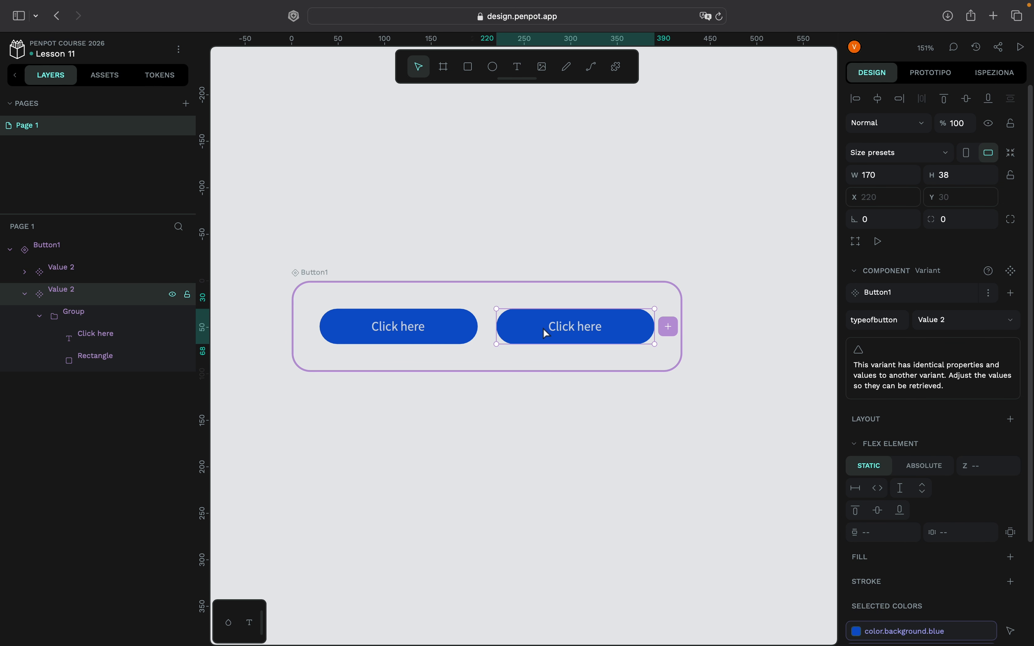
{"action": "left_click", "coordinate": [99, 361]}
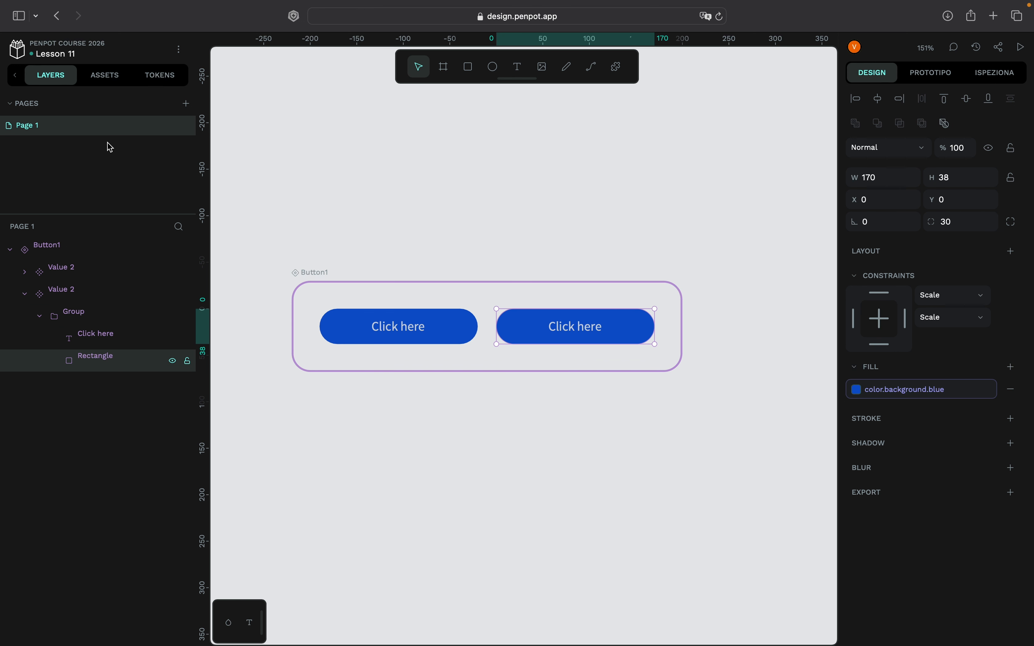
{"action": "left_click", "coordinate": [155, 81]}
{"action": "left_click", "coordinate": [106, 356]}
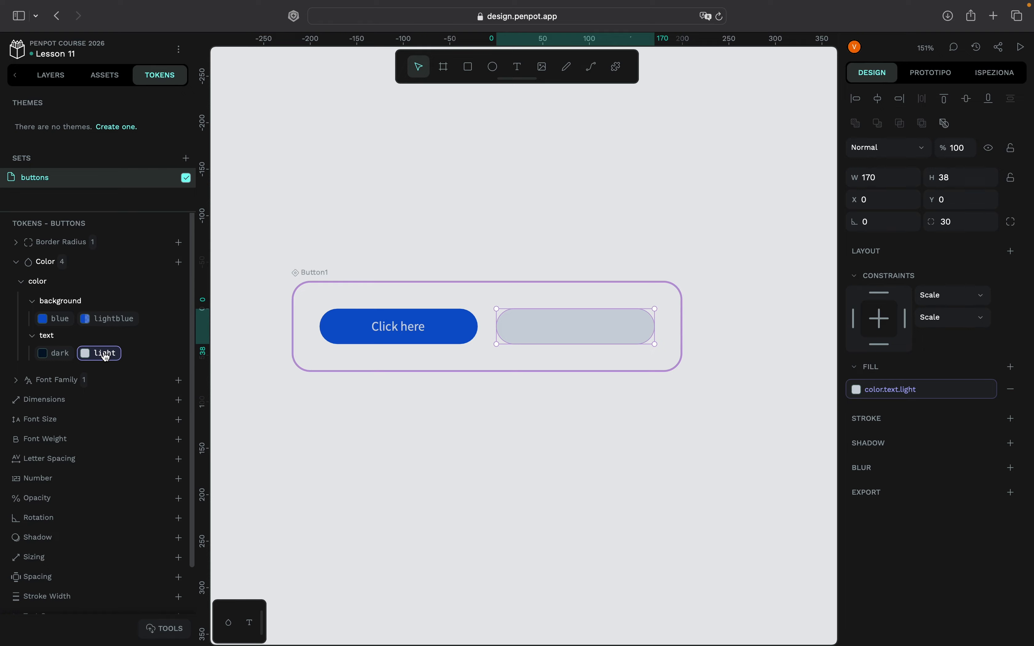
- Apply the color.text.dark token to the second variant's Click here text and return to the layer list
{"action": "left_click", "coordinate": [572, 329]}
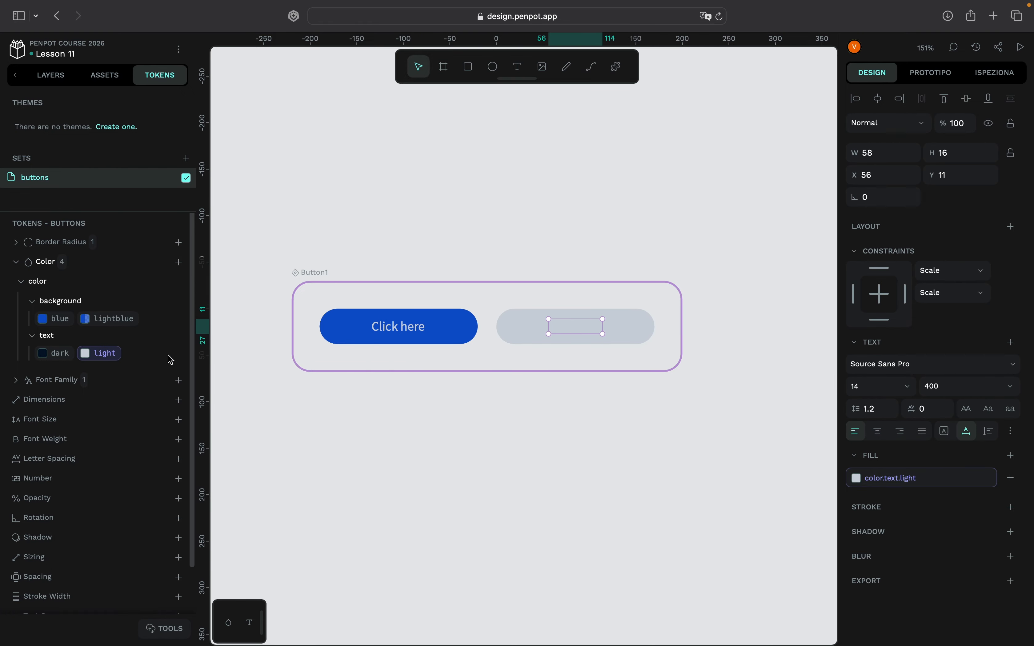
{"action": "left_click", "coordinate": [62, 358]}
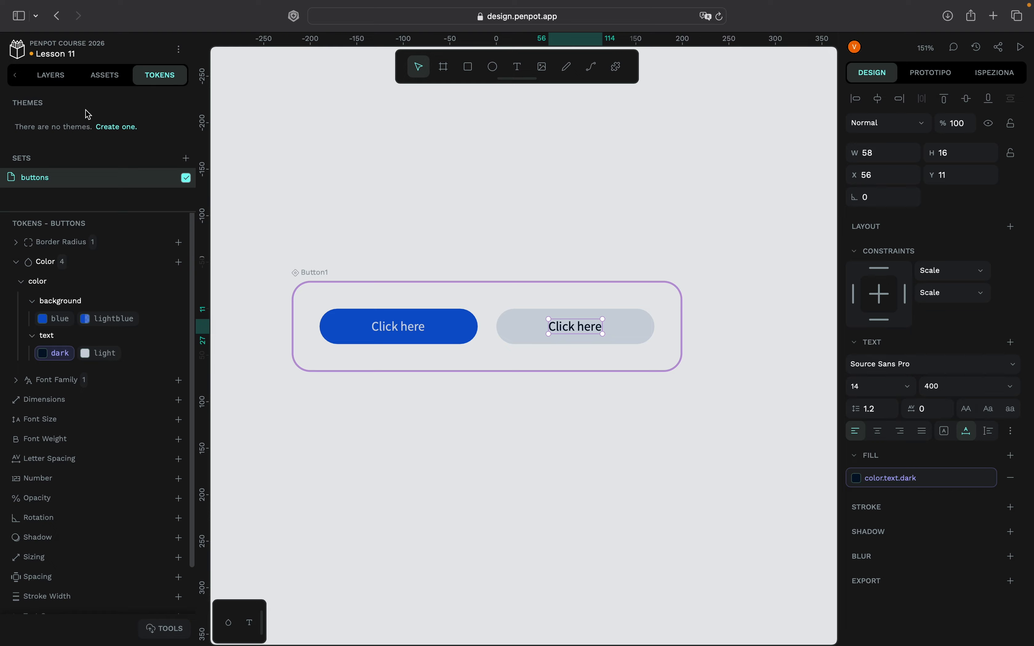
{"action": "left_click", "coordinate": [106, 79]}
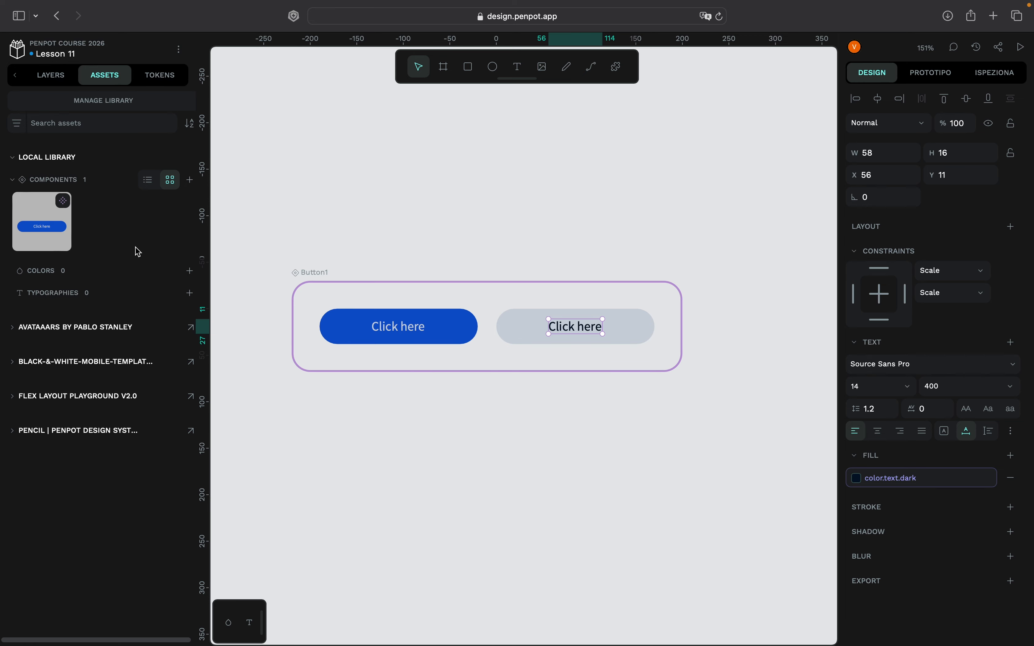
{"action": "left_click", "coordinate": [51, 76]}
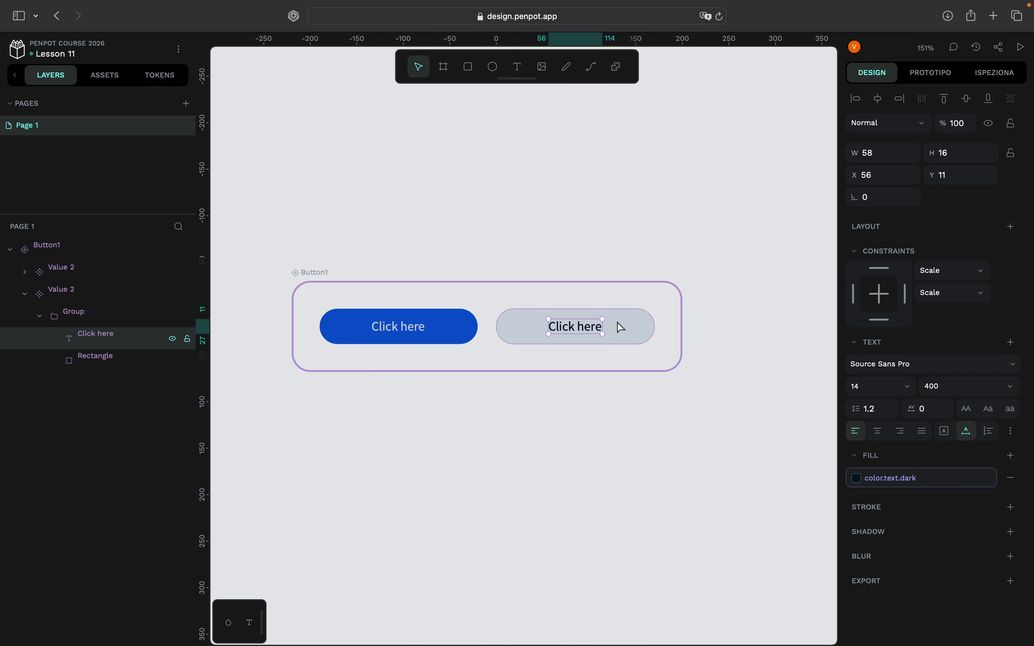
- Rename the first, blue variant's layer to typeofbutton=Value 1
{"action": "left_click", "coordinate": [97, 295]}
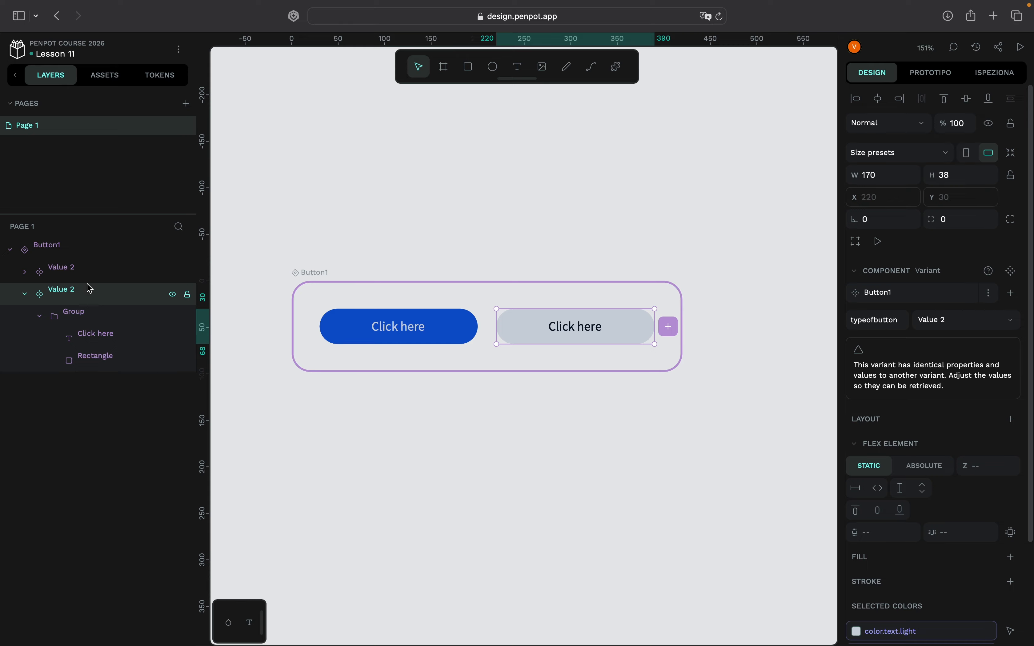
{"action": "left_click", "coordinate": [1012, 324]}
{"action": "left_click", "coordinate": [1011, 323]}
{"action": "left_click", "coordinate": [88, 274]}
{"action": "right_click", "coordinate": [91, 277]}
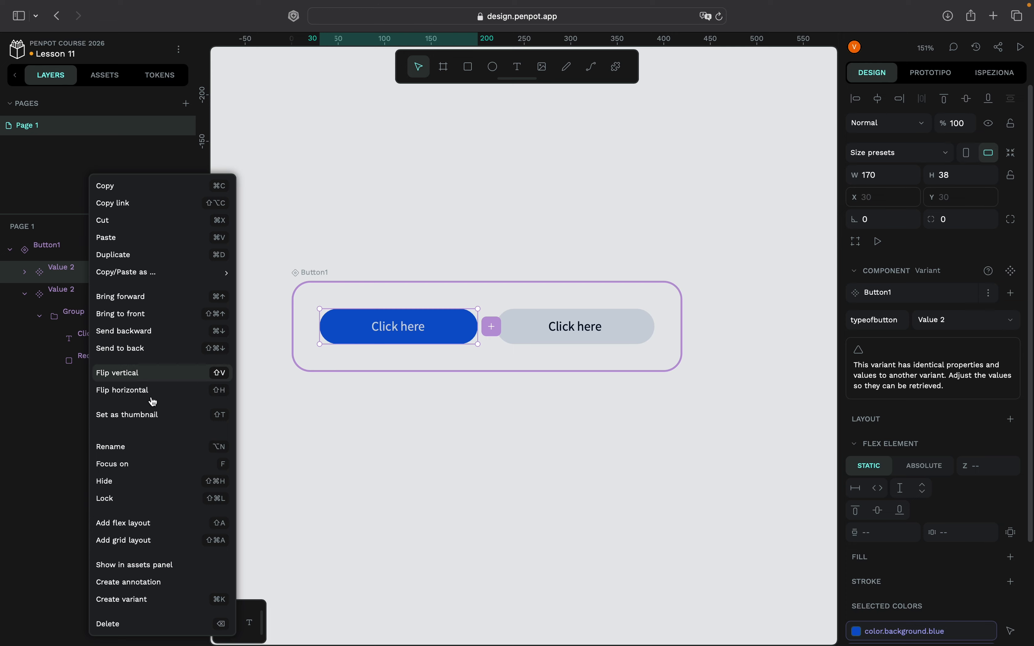
{"action": "left_click", "coordinate": [44, 383]}
{"action": "double_click", "coordinate": [76, 277]}
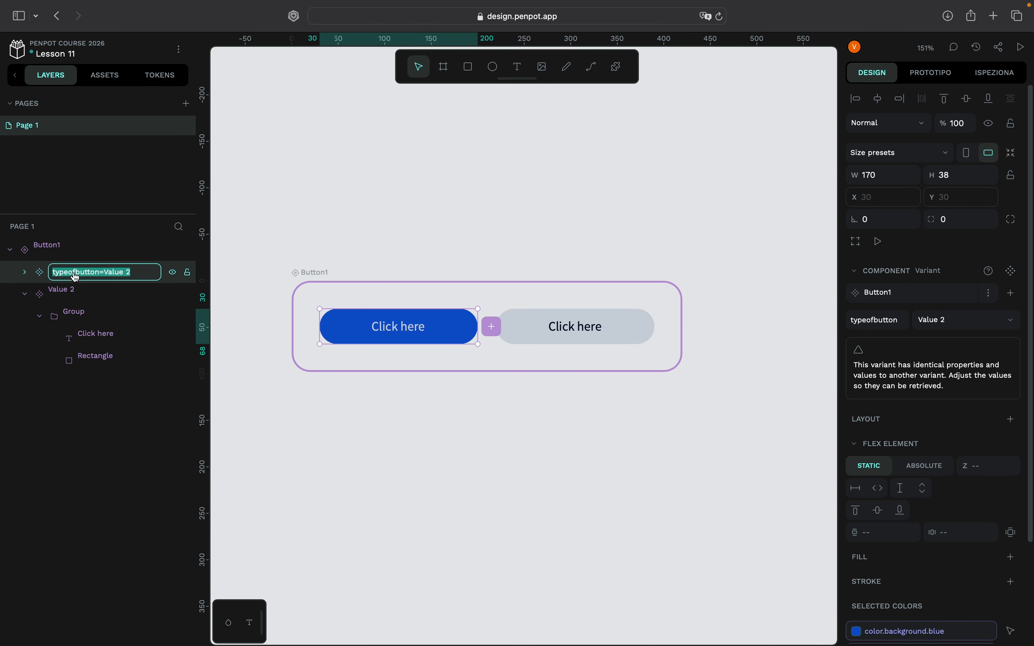
{"action": "left_click", "coordinate": [134, 273]}
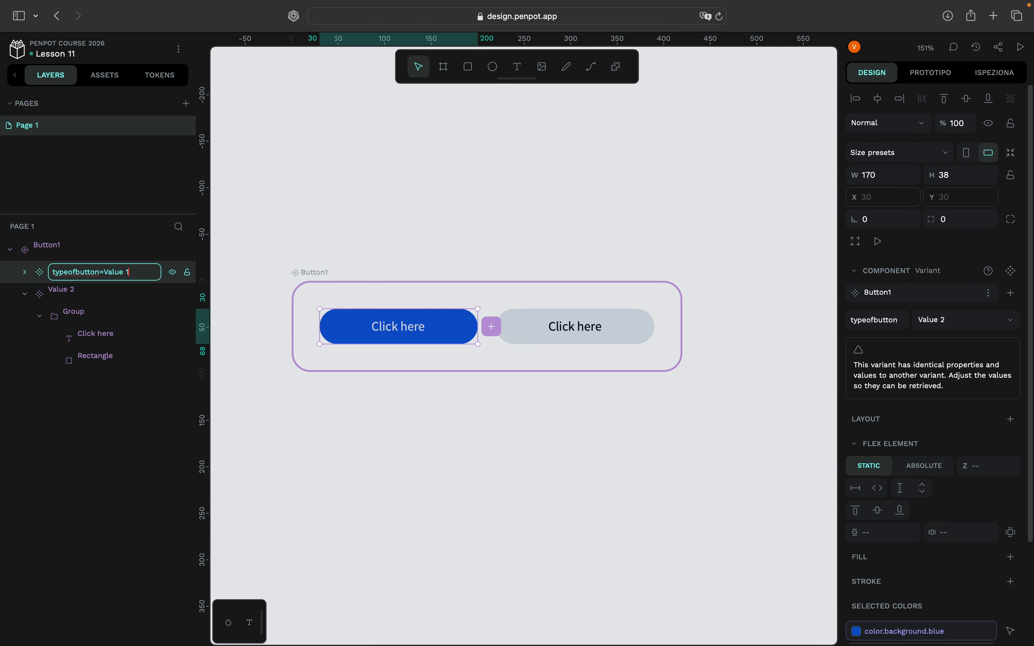
{"action": "type", "text": "1"}
{"action": "key", "text": "Return"}
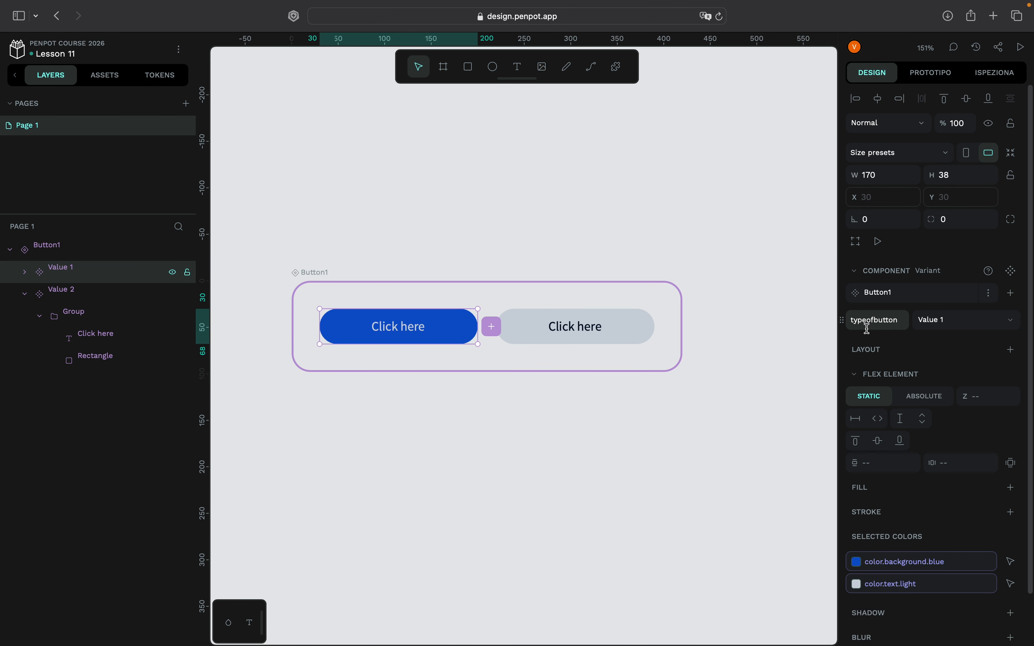
- Try switching the blue variant's typeofbutton property to Value 2 and back to Value 1, and deselect it
{"action": "left_click", "coordinate": [997, 321]}
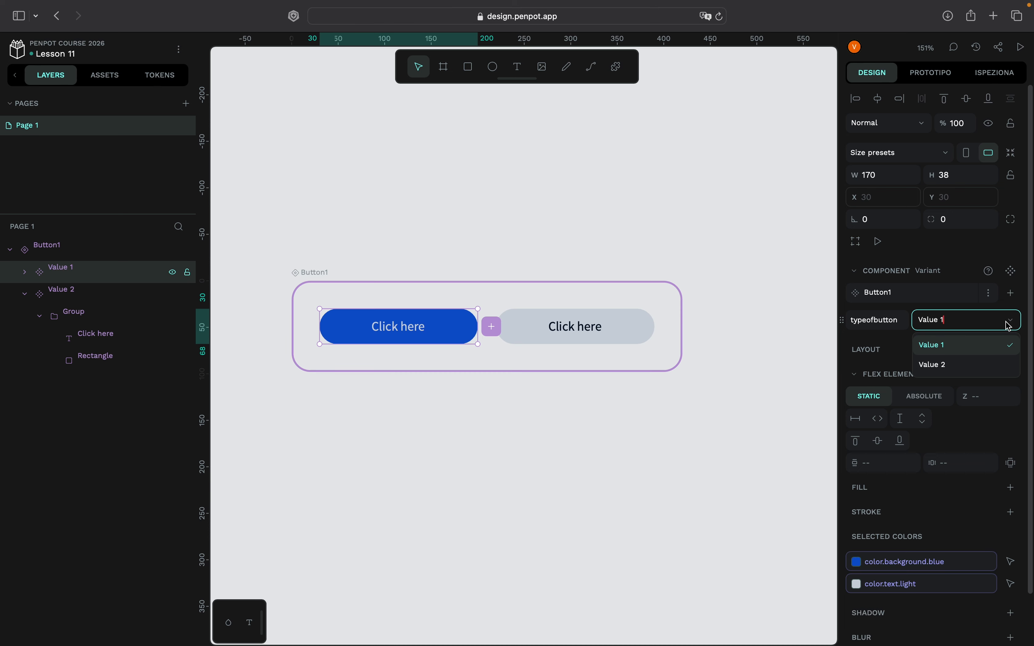
{"action": "left_click", "coordinate": [990, 364]}
{"action": "left_click", "coordinate": [987, 321]}
{"action": "left_click", "coordinate": [980, 346]}
{"action": "key", "text": "super+z"}
{"action": "left_click", "coordinate": [262, 139]}
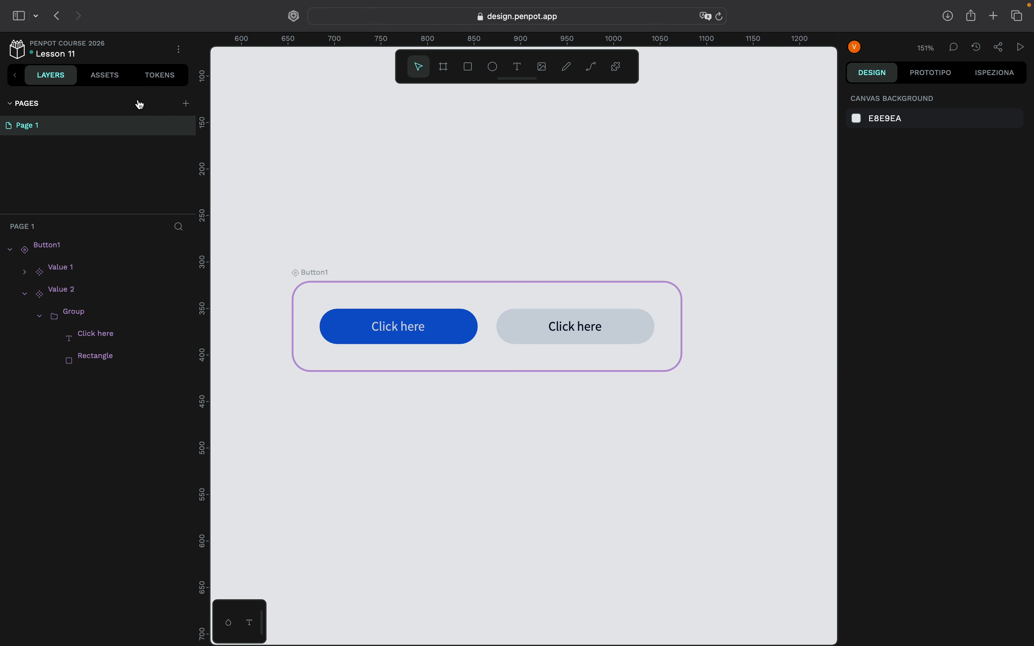
- Place a copy of the Button1 component from the local library on the canvas, above the variant set
{"action": "left_click", "coordinate": [115, 76]}
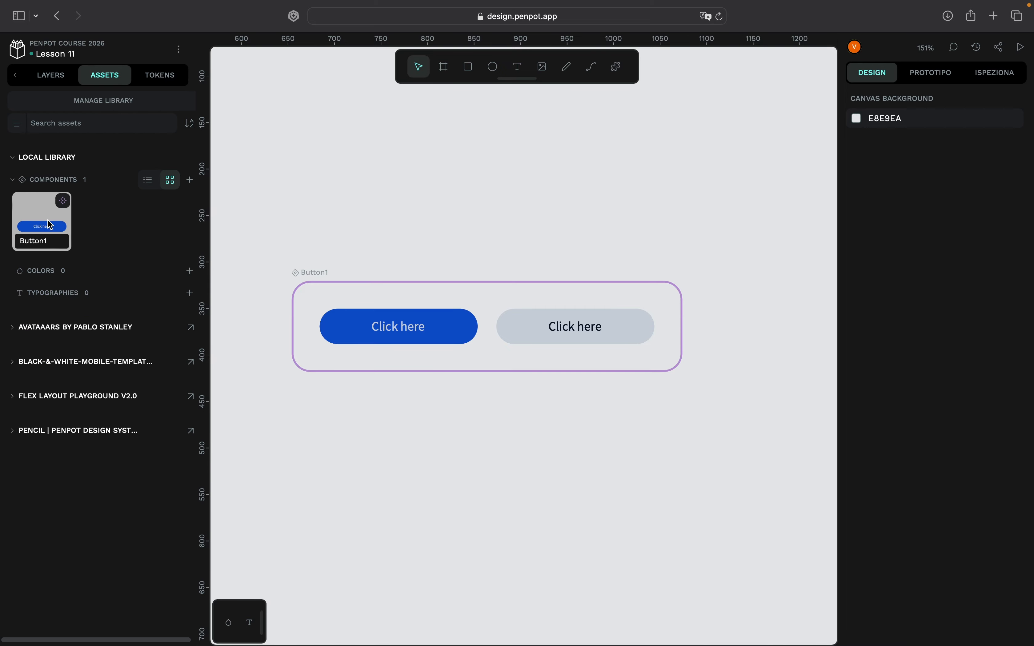
{"action": "left_click", "coordinate": [43, 226]}
{"action": "left_click_drag", "start_coordinate": [43, 224], "coordinate": [750, 178]}
{"action": "scroll", "coordinate": [731, 230], "scroll_direction": "up", "scroll_amount": 3}
{"action": "scroll", "coordinate": [731, 230], "scroll_direction": "right", "scroll_amount": 4}
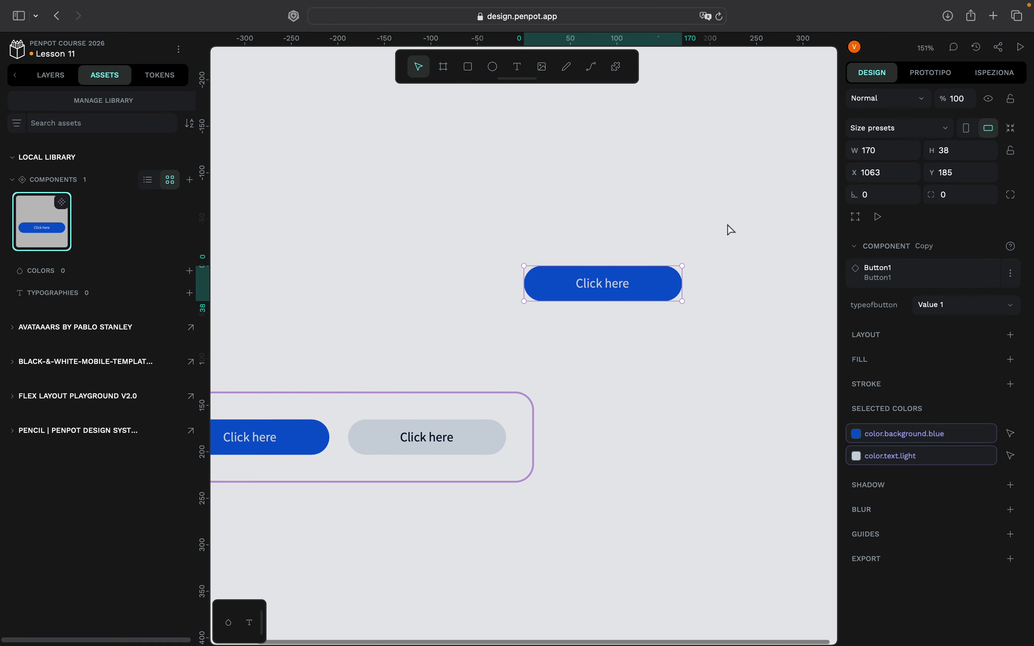
- Switch the Button1 copy's typeofbutton property back and forth between Value 2 and Value 1
{"action": "left_click", "coordinate": [1013, 306]}
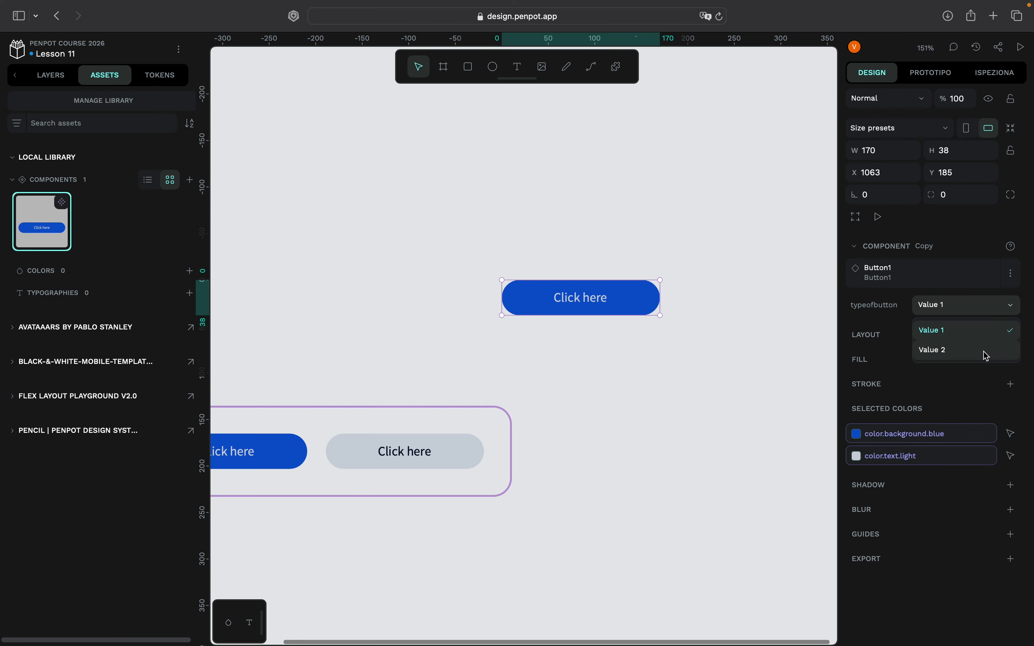
{"action": "left_click", "coordinate": [983, 350]}
{"action": "left_click", "coordinate": [1019, 311]}
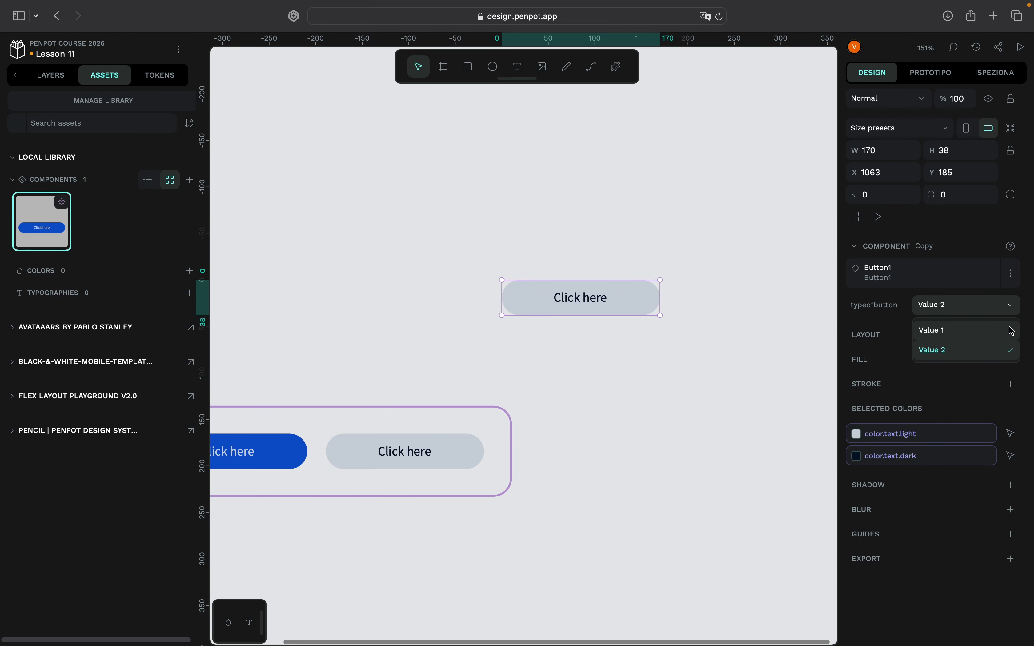
{"action": "left_click", "coordinate": [1010, 330]}
{"action": "left_click", "coordinate": [1011, 315]}
{"action": "left_click", "coordinate": [1010, 351]}
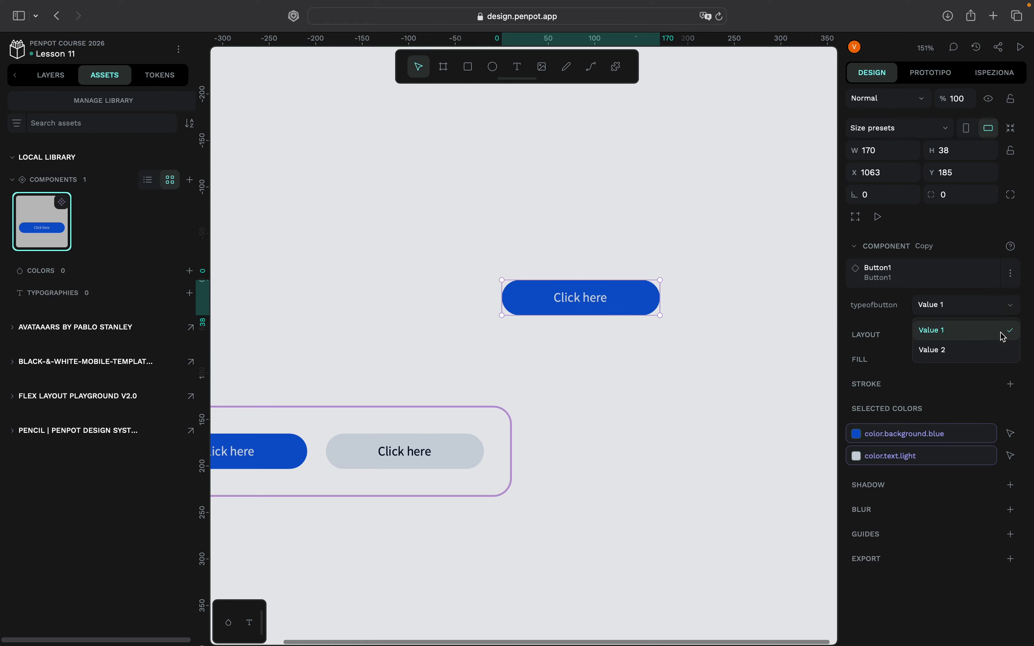
{"action": "left_click", "coordinate": [1009, 354]}
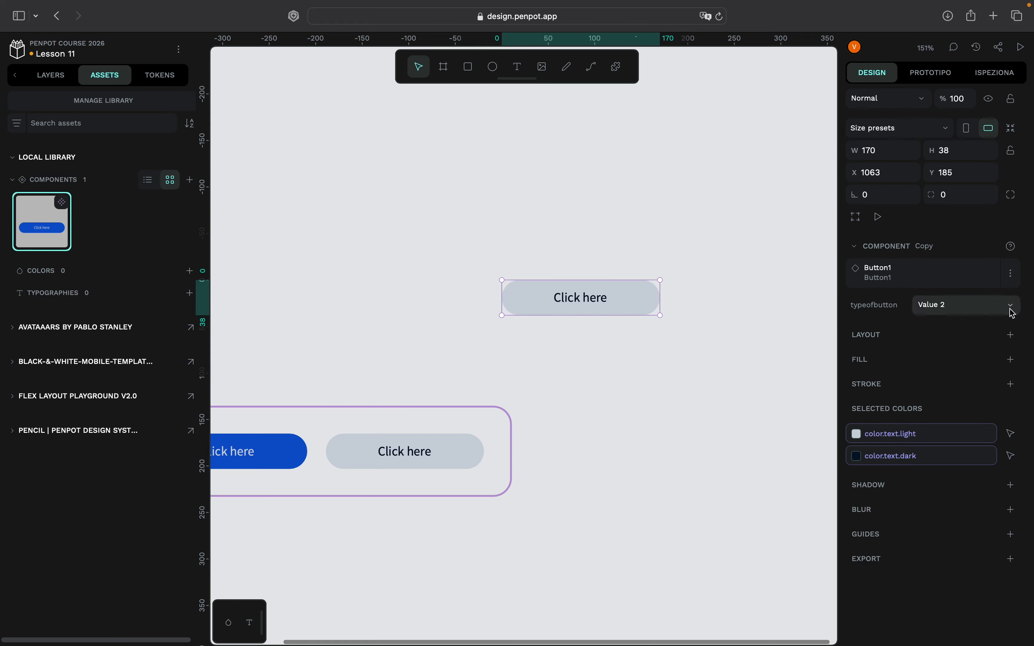
{"action": "left_click", "coordinate": [1011, 308]}
{"action": "left_click", "coordinate": [982, 350]}
{"action": "left_click", "coordinate": [1000, 307]}
{"action": "left_click", "coordinate": [1005, 331]}
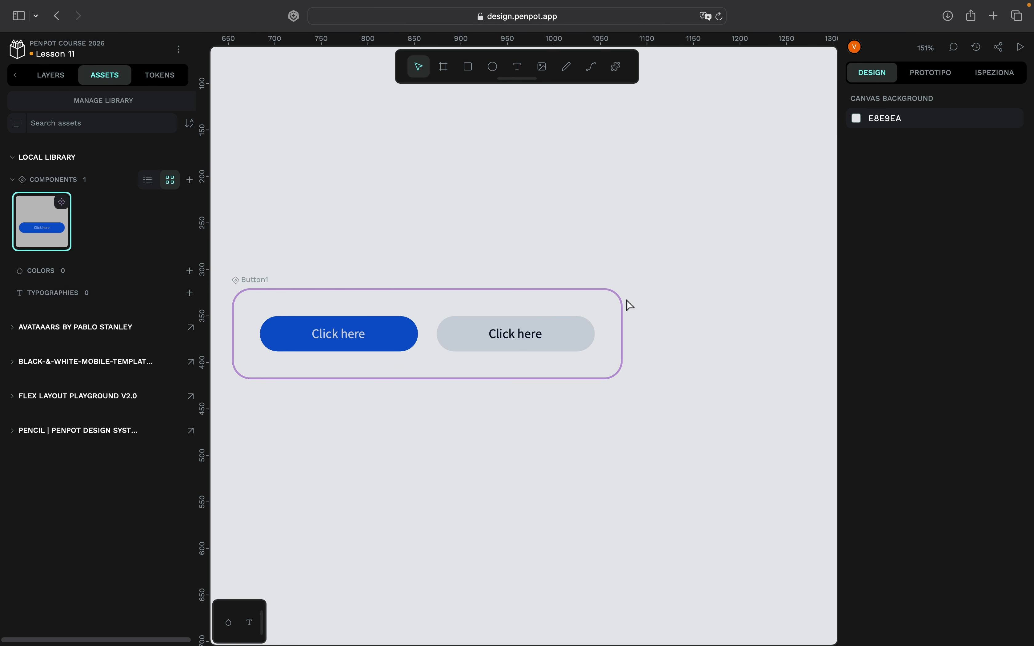
- Select the Button1 main component in the layers and add a third variant to it
{"action": "left_click_drag", "start_coordinate": [673, 268], "coordinate": [576, 355]}
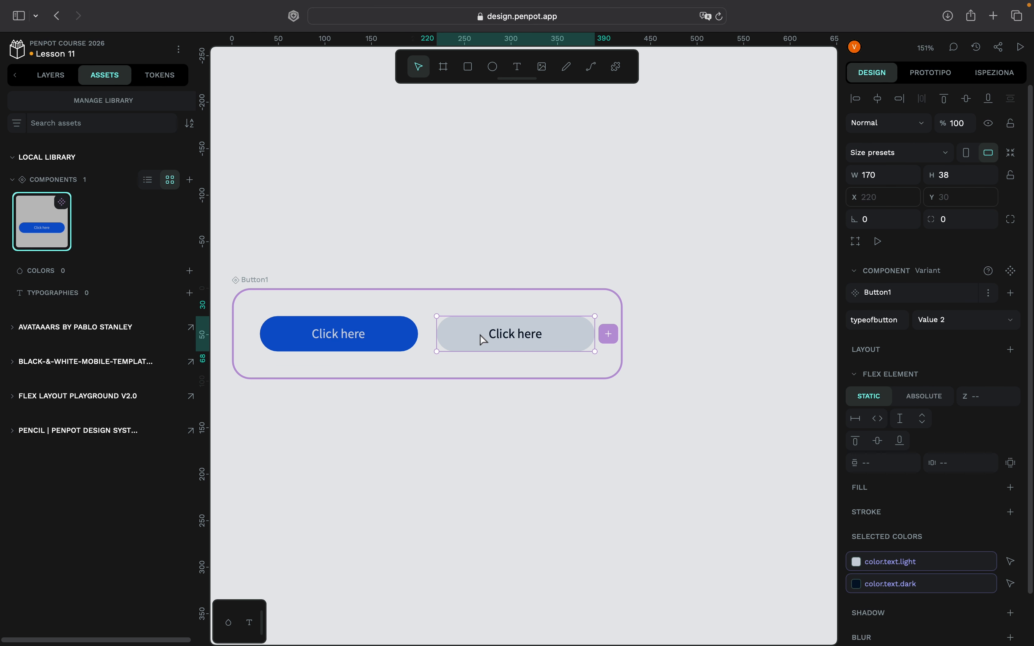
{"action": "left_click", "coordinate": [51, 77]}
{"action": "left_click", "coordinate": [56, 246]}
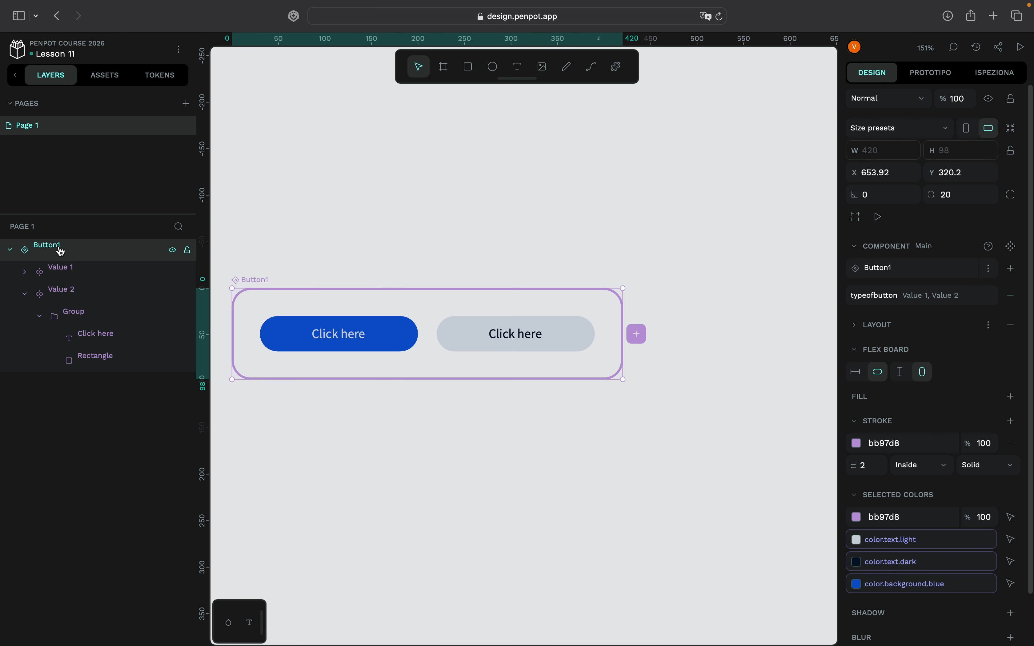
{"action": "left_click", "coordinate": [639, 341]}
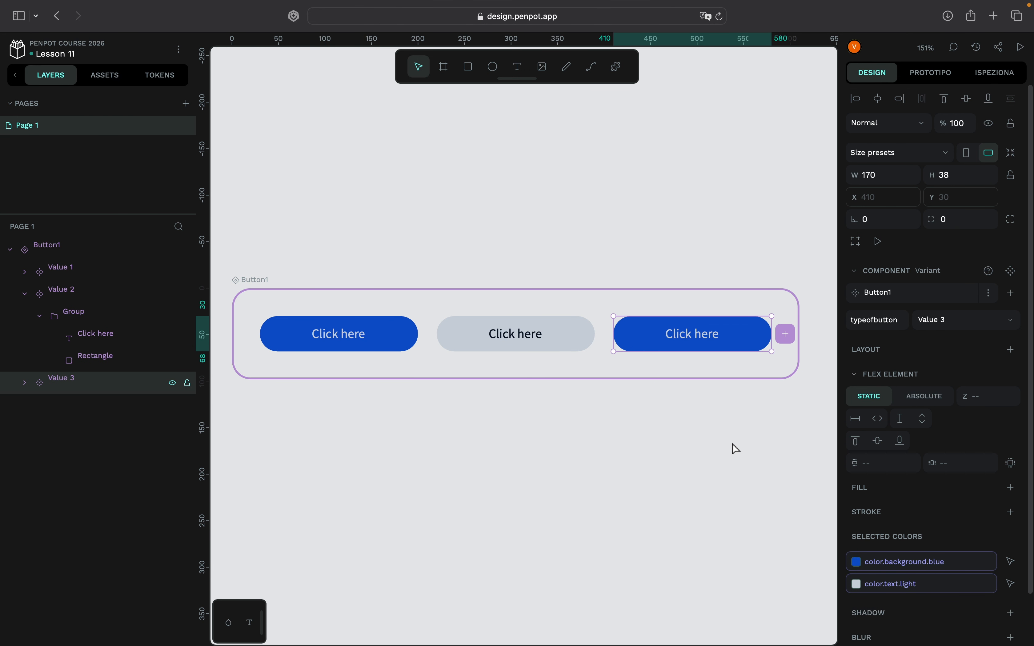
- Select all three Button1 variants together and examine their shared design properties
{"action": "scroll", "coordinate": [735, 449], "scroll_direction": "right", "scroll_amount": 1}
{"action": "scroll", "coordinate": [735, 451], "scroll_direction": "down", "scroll_amount": 2}
{"action": "scroll", "coordinate": [735, 451], "scroll_direction": "right", "scroll_amount": 2}
{"action": "scroll", "coordinate": [735, 451], "scroll_direction": "down", "scroll_amount": 2}
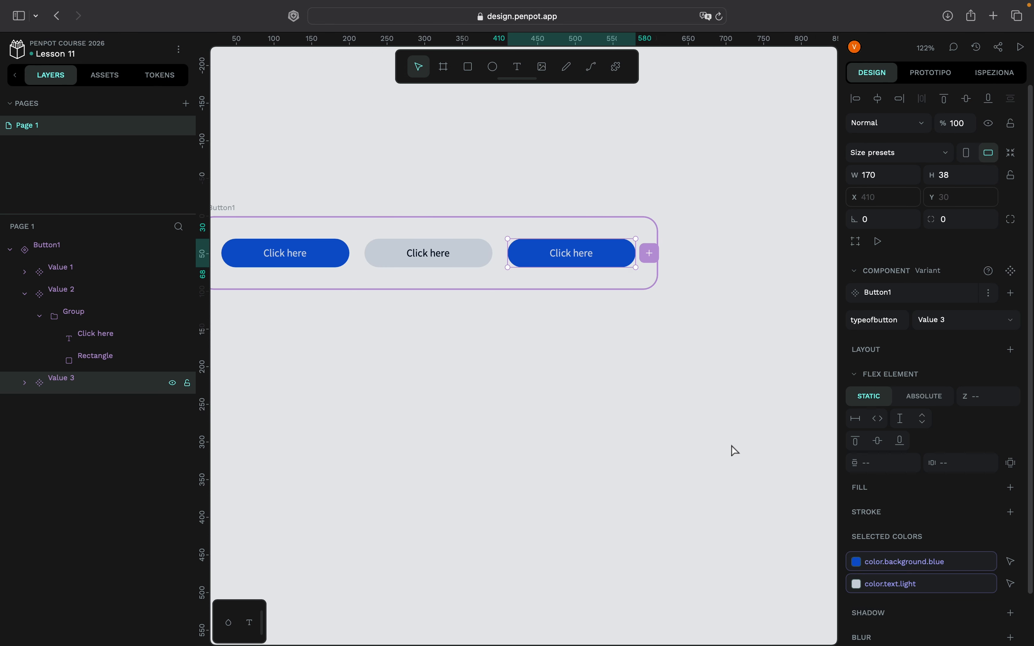
{"action": "scroll", "coordinate": [736, 451], "scroll_direction": "up", "scroll_amount": 2}
{"action": "scroll", "coordinate": [736, 451], "scroll_direction": "left", "scroll_amount": 1}
{"action": "left_click_drag", "start_coordinate": [714, 435], "coordinate": [399, 254]}
{"action": "left_click_drag", "start_coordinate": [570, 406], "coordinate": [328, 293]}
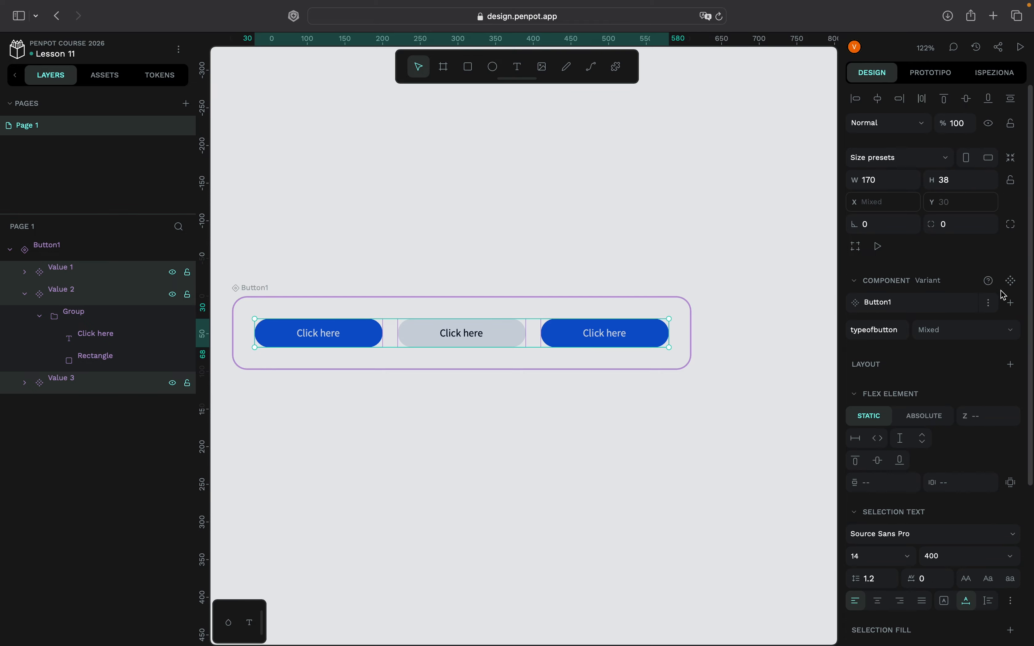
{"action": "scroll", "coordinate": [978, 346], "scroll_direction": "down", "scroll_amount": 5}
{"action": "scroll", "coordinate": [980, 350], "scroll_direction": "up", "scroll_amount": 5}
- Set the Button1 component's flex layout to the column direction with a row gap of 20
{"action": "left_click", "coordinate": [52, 250]}
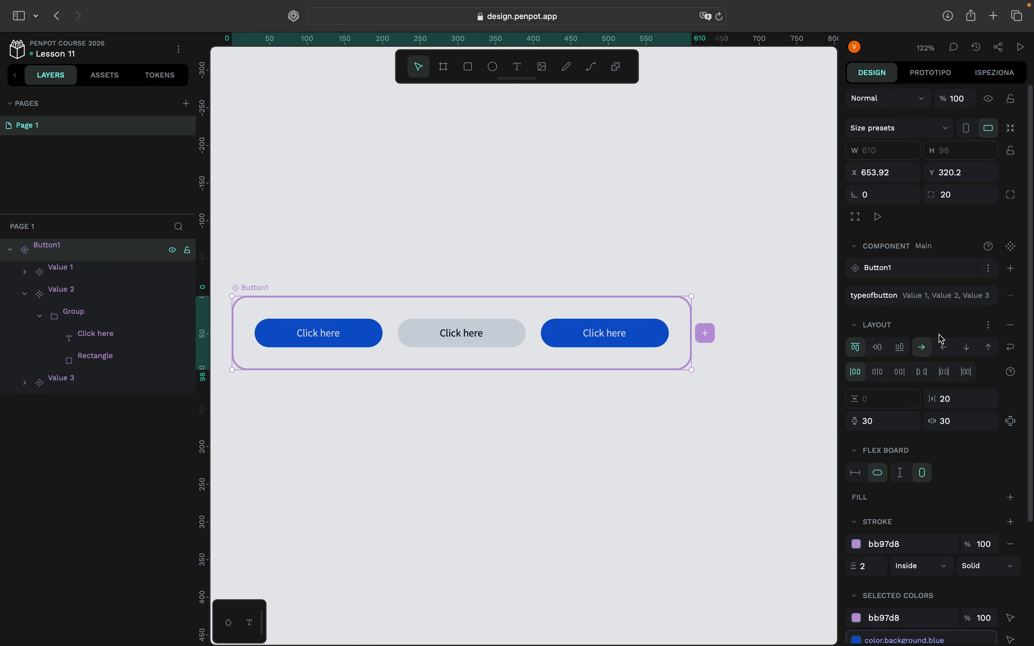
{"action": "left_click", "coordinate": [969, 353]}
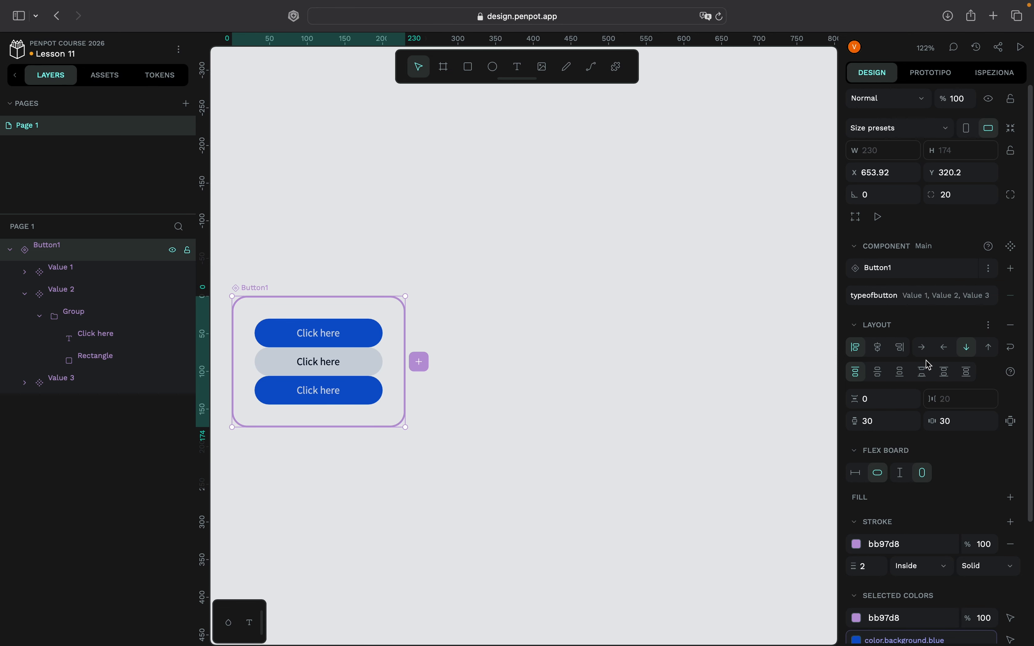
{"action": "left_click", "coordinate": [896, 399]}
{"action": "scroll", "coordinate": [365, 481], "scroll_direction": "left", "scroll_amount": 4}
{"action": "type", "text": "20"}
{"action": "key", "text": "Return"}
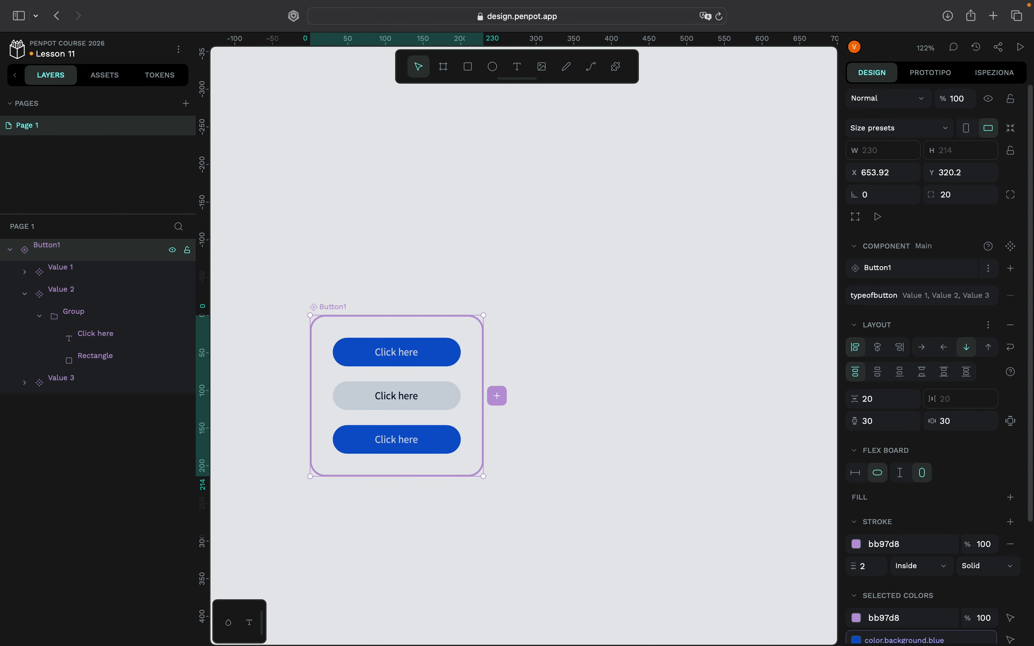
- Add a fourth variant to the Button1 component
{"action": "left_click", "coordinate": [497, 396]}
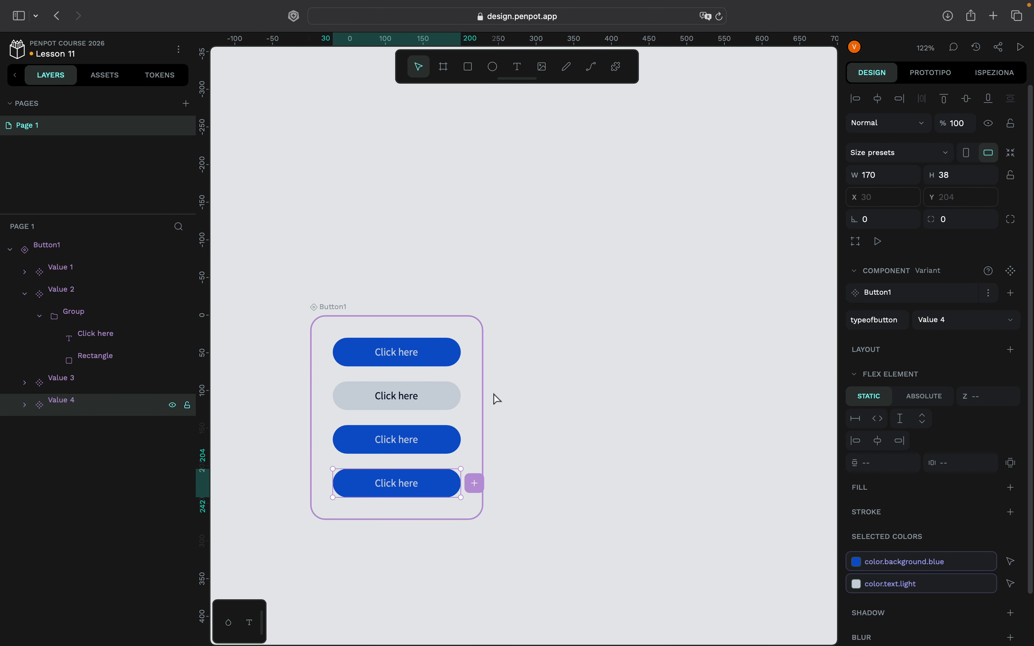
{"action": "scroll", "coordinate": [423, 466], "scroll_direction": "down", "scroll_amount": 3}
{"action": "scroll", "coordinate": [423, 466], "scroll_direction": "left", "scroll_amount": 3}
- Replace the blue background token of the third Button1 variant, Value 3, with a custom semi-transparent grey
{"action": "left_click", "coordinate": [511, 388]}
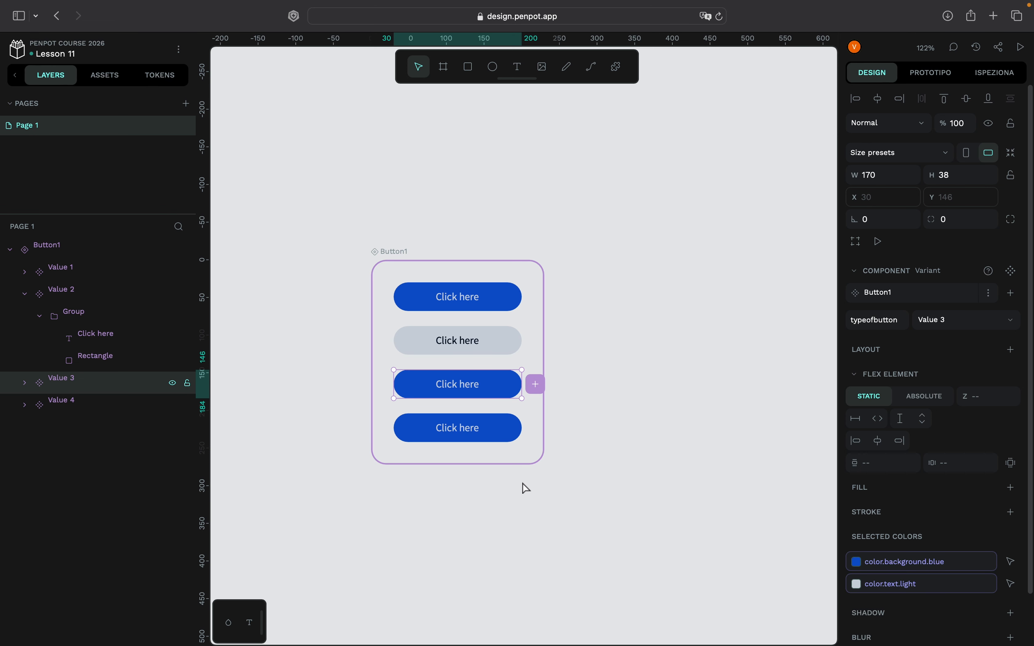
{"action": "scroll", "coordinate": [526, 488], "scroll_direction": "up", "scroll_amount": 3}
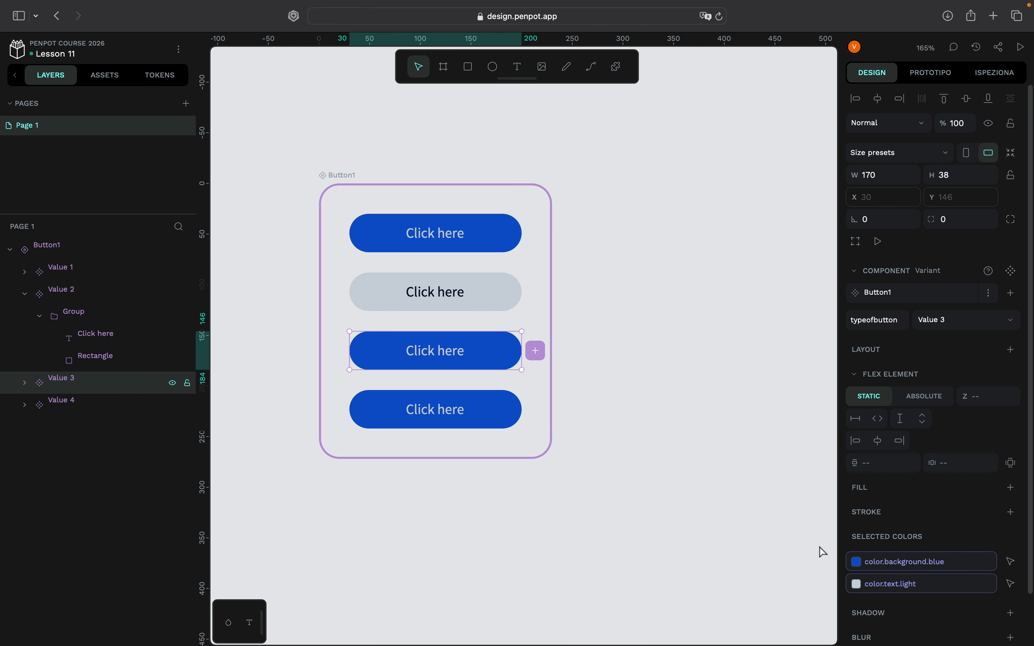
{"action": "left_click", "coordinate": [857, 562]}
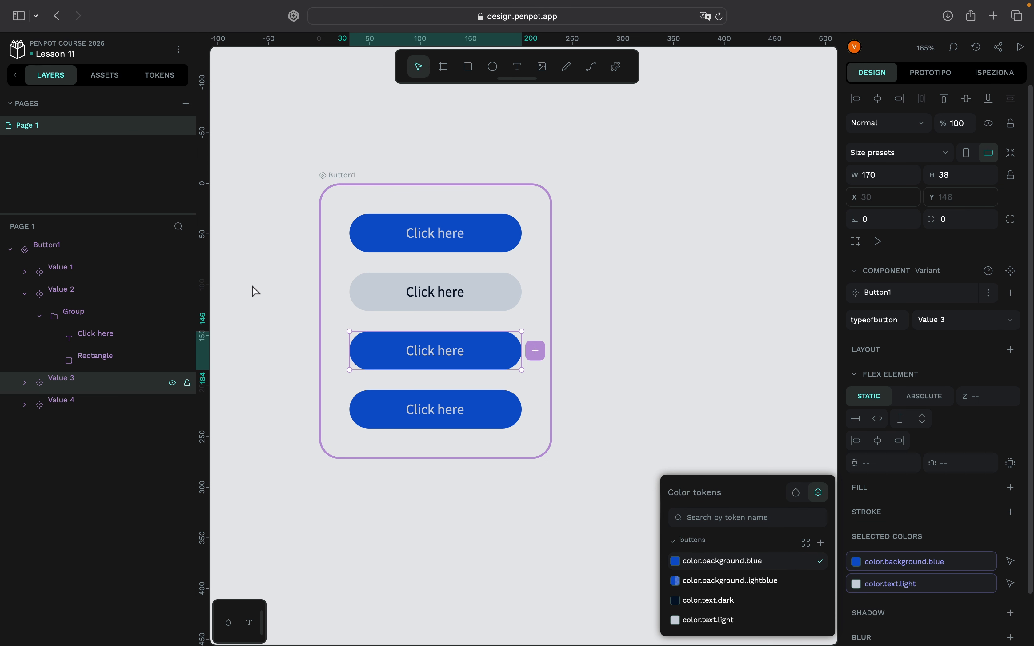
{"action": "left_click", "coordinate": [797, 500]}
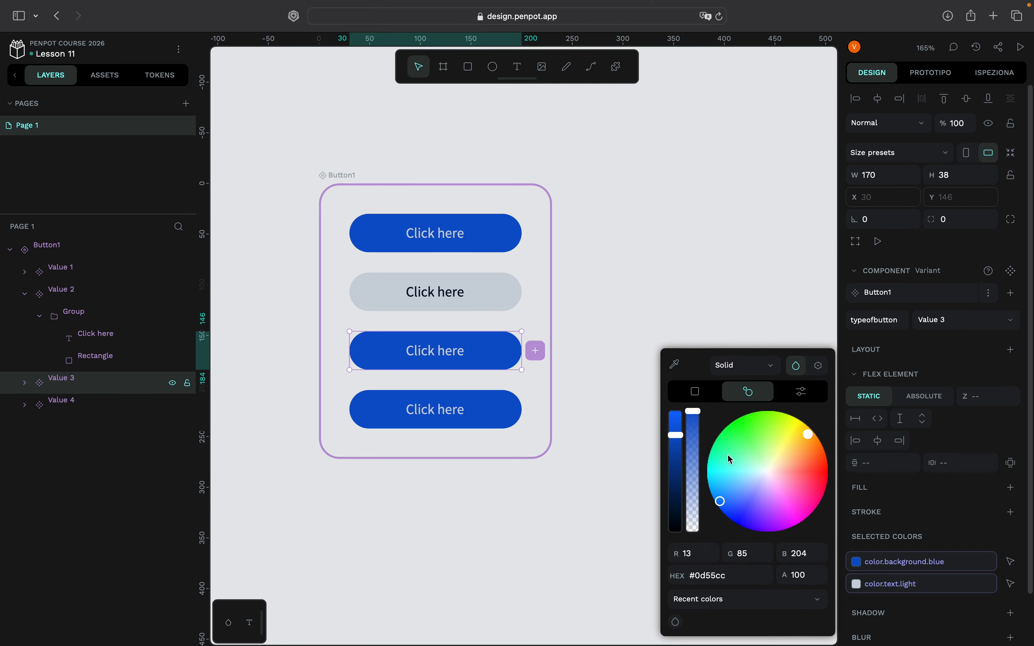
{"action": "left_click", "coordinate": [759, 466]}
{"action": "left_click_drag", "start_coordinate": [677, 474], "coordinate": [678, 482]}
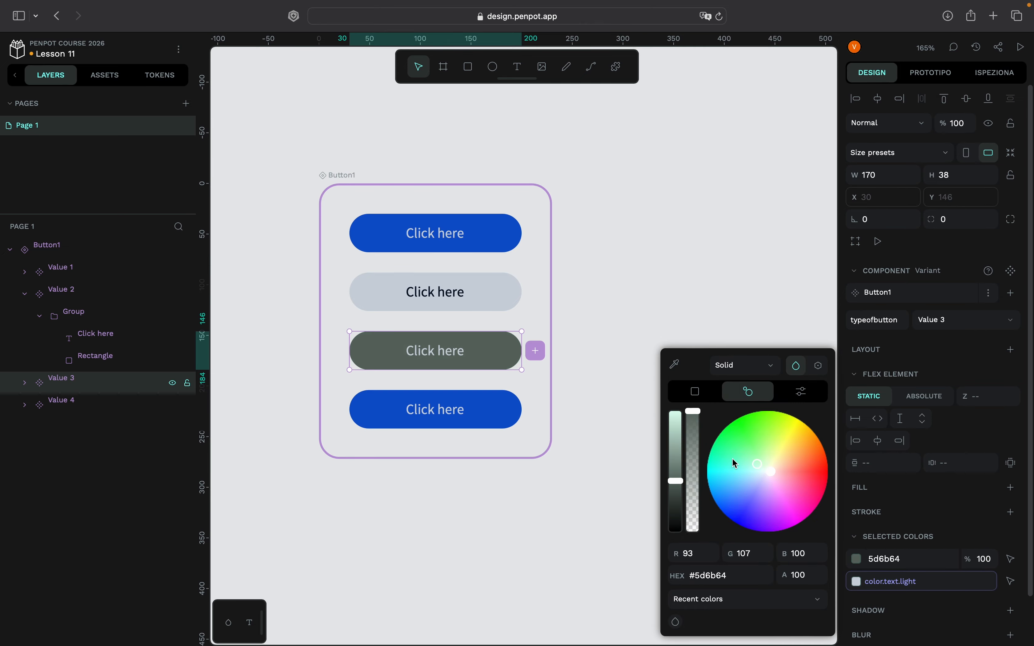
{"action": "left_click", "coordinate": [678, 496]}
{"action": "left_click", "coordinate": [694, 456]}
- Apply the color.text.dark token to the background of the fourth Button1 variant, Value 4
{"action": "left_click", "coordinate": [487, 407]}
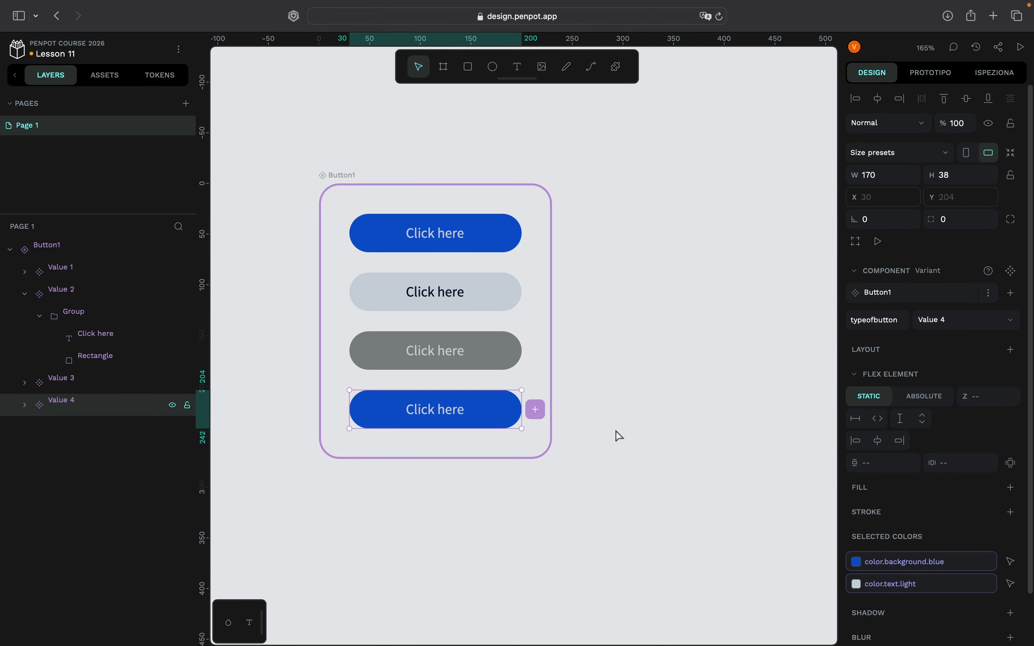
{"action": "left_click", "coordinate": [857, 562]}
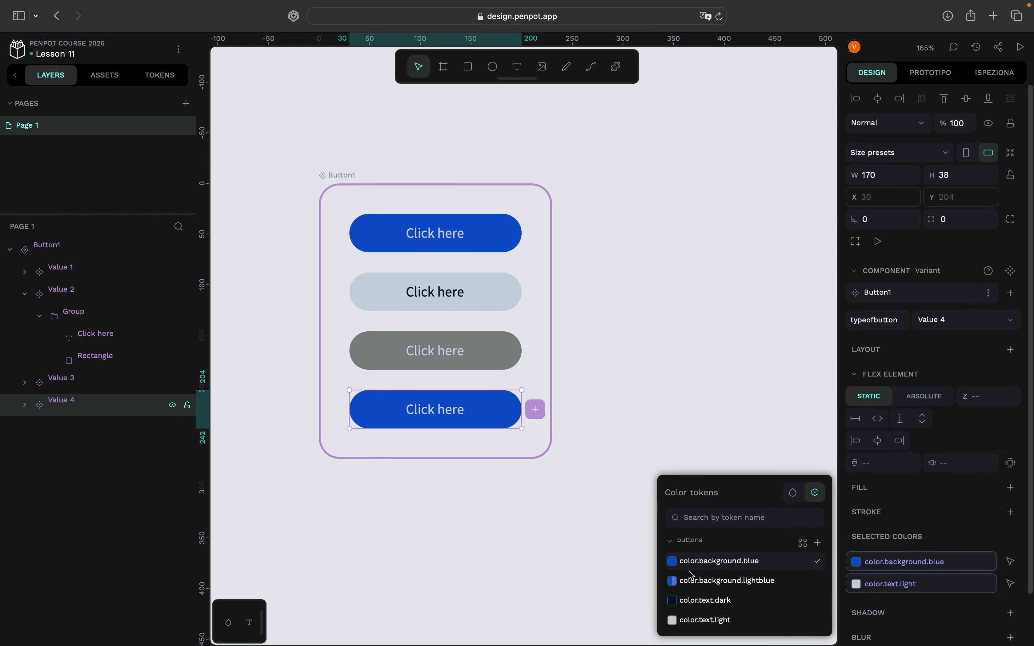
{"action": "left_click", "coordinate": [682, 601]}
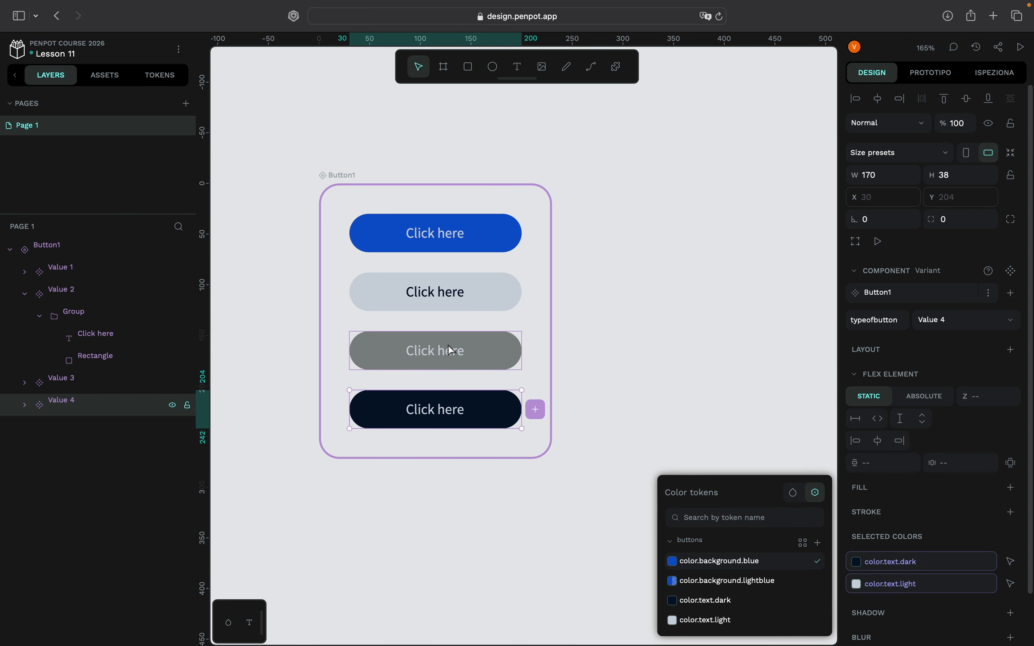
{"action": "left_click", "coordinate": [664, 401]}
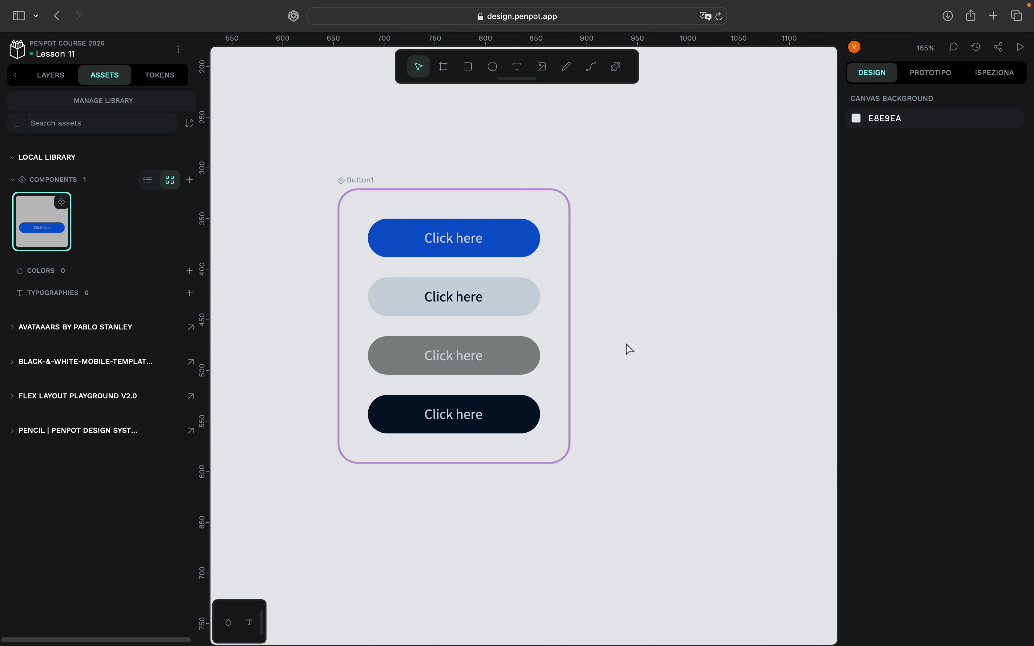
- Duplicate the blue Value 1 variant and place the duplicate outside the Button1 variant set, to its upper right
{"action": "scroll", "coordinate": [628, 349], "scroll_direction": "right", "scroll_amount": 1}
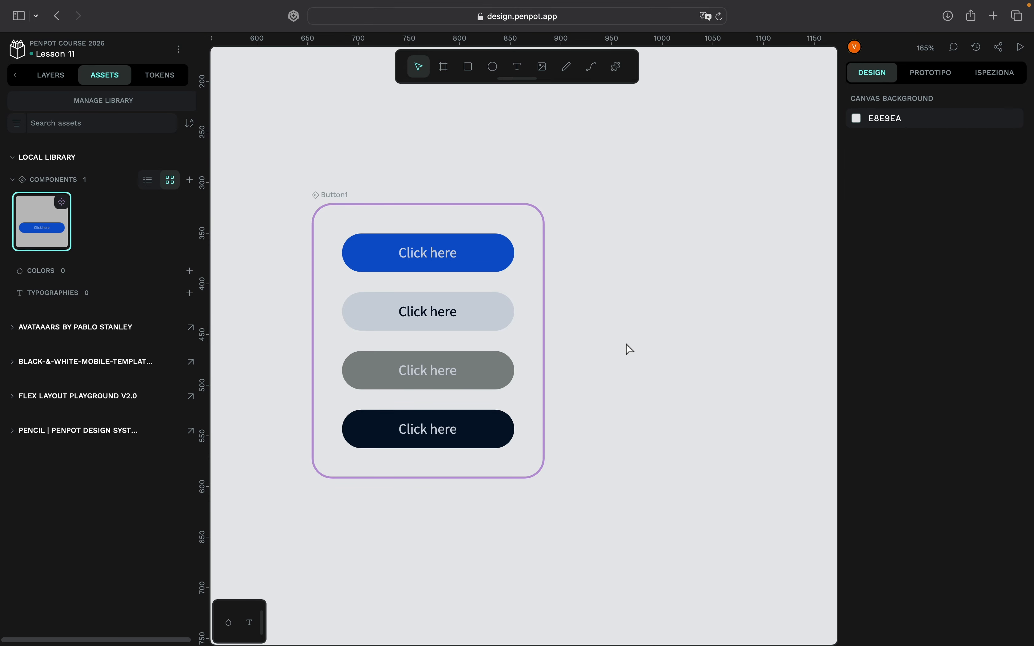
{"action": "scroll", "coordinate": [630, 349], "scroll_direction": "down", "scroll_amount": 2}
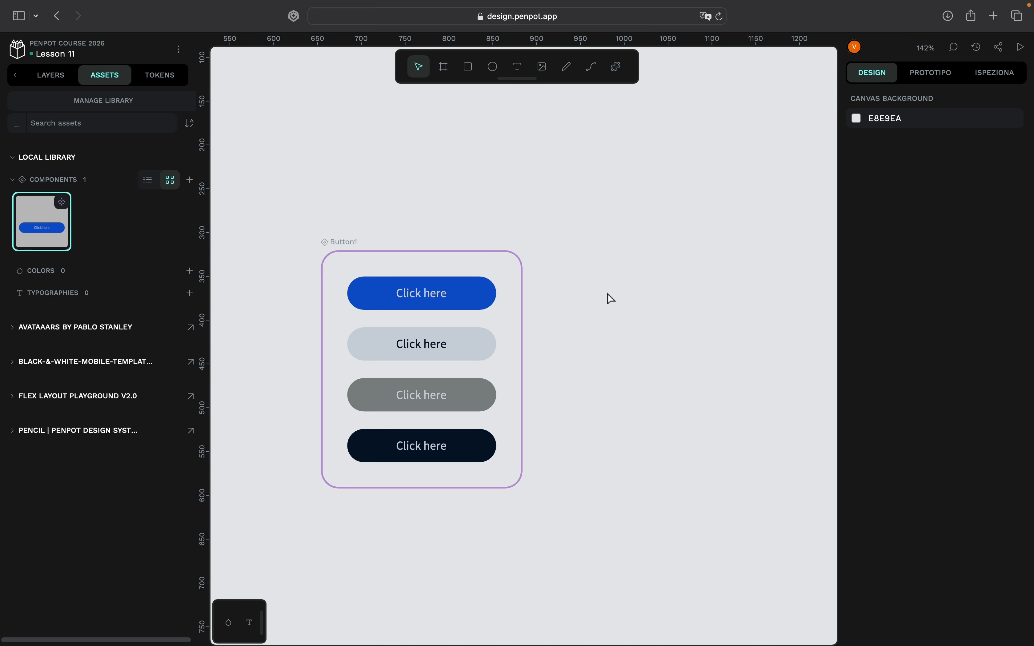
{"action": "left_click", "coordinate": [488, 301]}
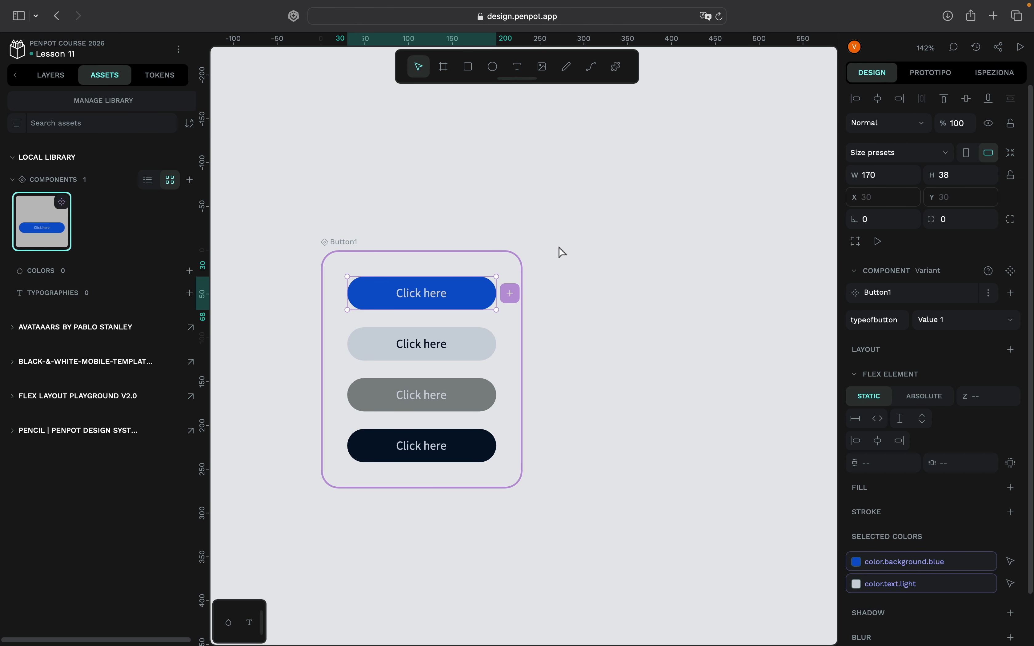
{"action": "key", "text": "super+d"}
{"action": "left_click_drag", "start_coordinate": [481, 497], "coordinate": [749, 252]}
{"action": "scroll", "coordinate": [722, 359], "scroll_direction": "right", "scroll_amount": 5}
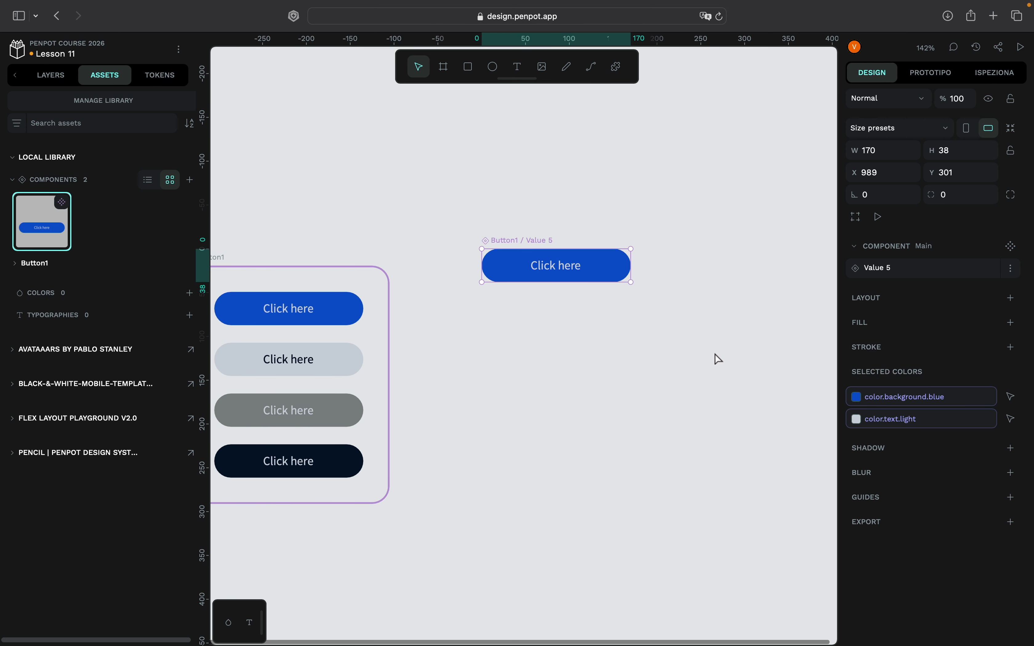
- Rename the duplicated main component outside the variant set to Button1copy in the layers
{"action": "left_click", "coordinate": [45, 77]}
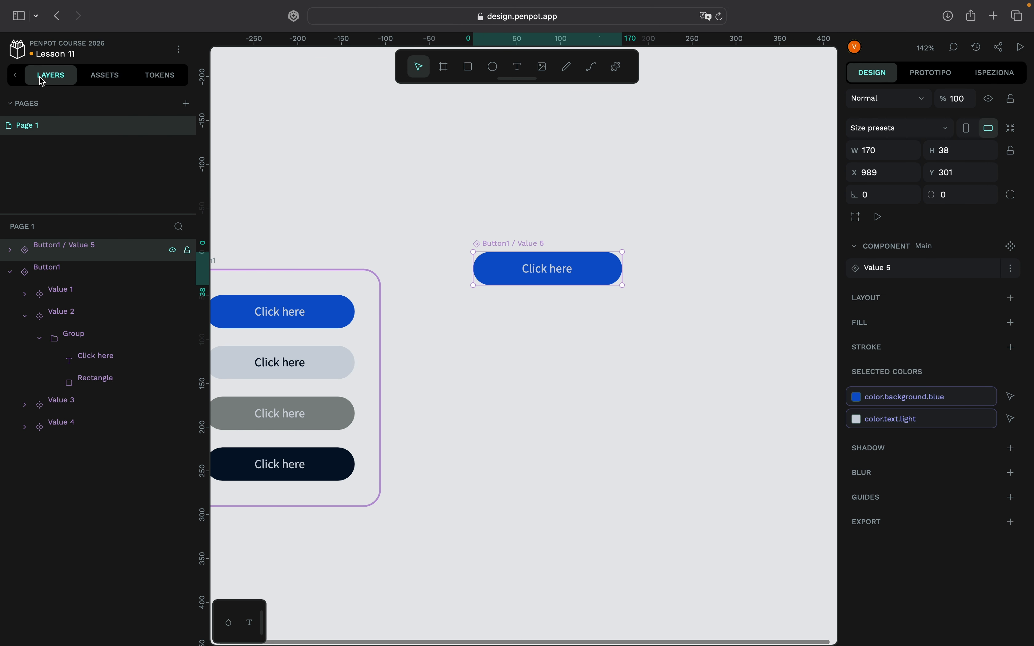
{"action": "double_click", "coordinate": [98, 252]}
{"action": "left_click_drag", "start_coordinate": [107, 249], "coordinate": [67, 250]}
{"action": "key", "text": "BackSpace"}
{"action": "key", "text": "Return"}
{"action": "double_click", "coordinate": [75, 252]}
{"action": "left_click", "coordinate": [77, 250]}
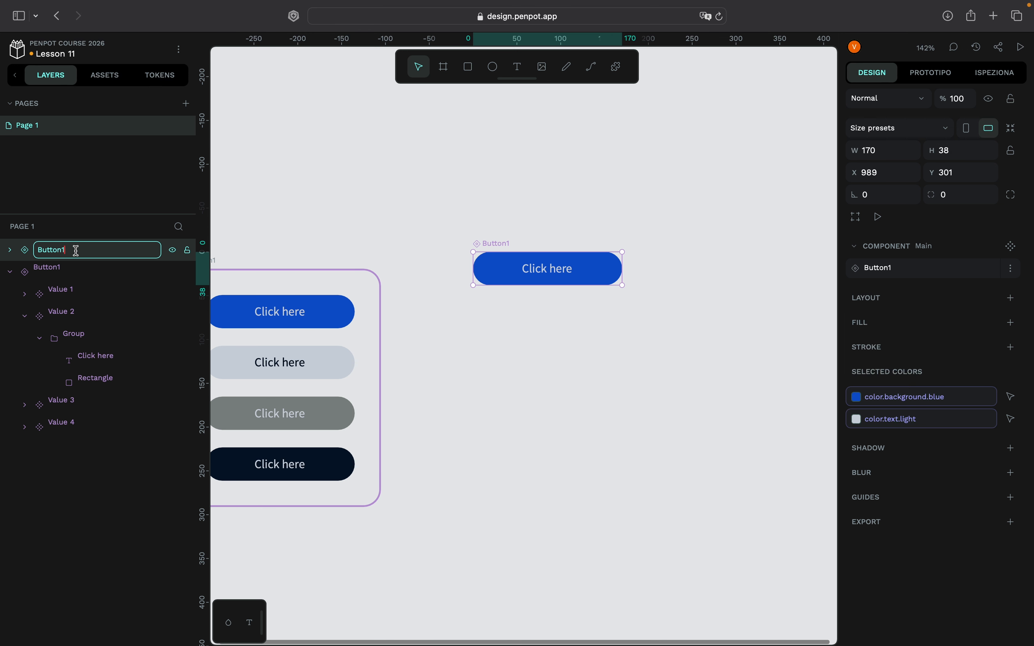
{"action": "type", "text": "copyù"}
{"action": "key", "text": "BackSpace"}
{"action": "key", "text": "Return"}
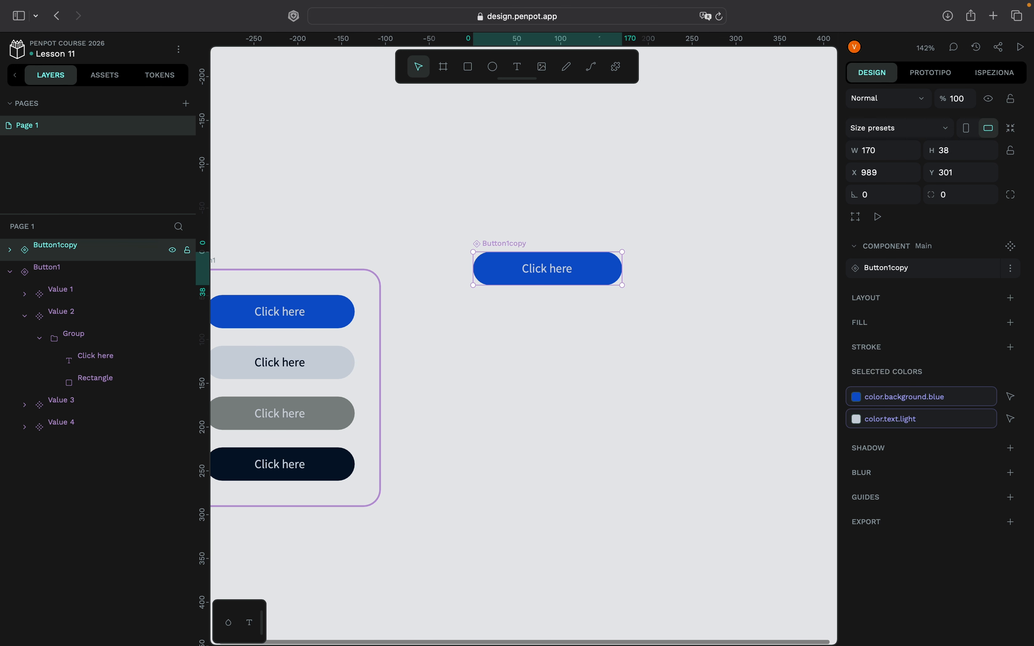
- Duplicate the Button1copy component and detach the new instance from its main component
{"action": "scroll", "coordinate": [509, 212], "scroll_direction": "right", "scroll_amount": 2}
{"action": "scroll", "coordinate": [509, 212], "scroll_direction": "up", "scroll_amount": 1}
{"action": "scroll", "coordinate": [582, 255], "scroll_direction": "up", "scroll_amount": 3}
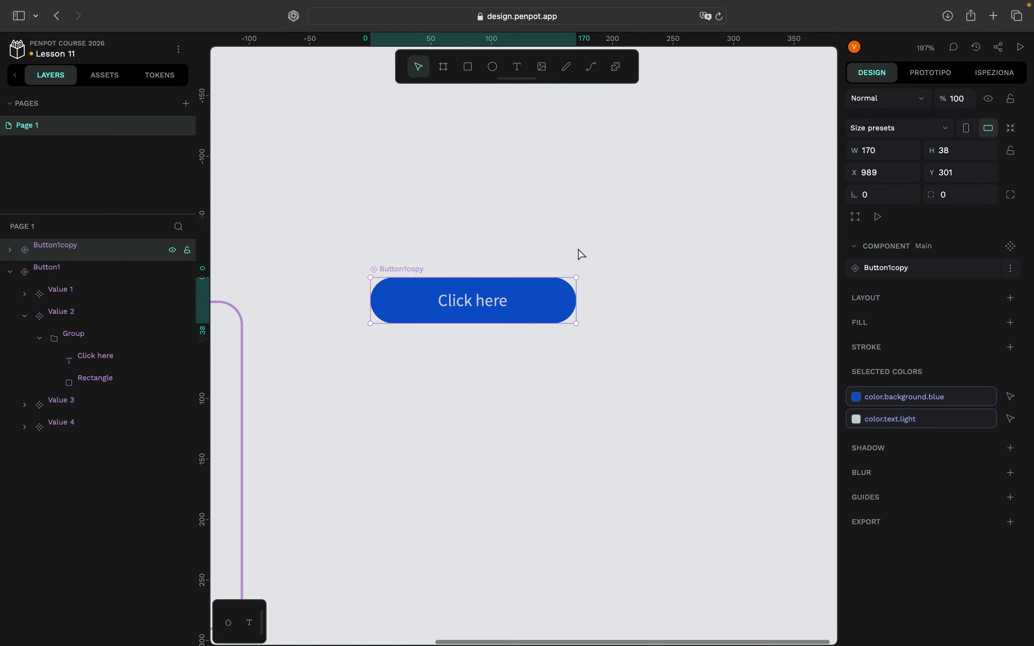
{"action": "scroll", "coordinate": [582, 255], "scroll_direction": "down", "scroll_amount": 1}
{"action": "scroll", "coordinate": [582, 255], "scroll_direction": "up", "scroll_amount": 3}
{"action": "scroll", "coordinate": [582, 255], "scroll_direction": "right", "scroll_amount": 2}
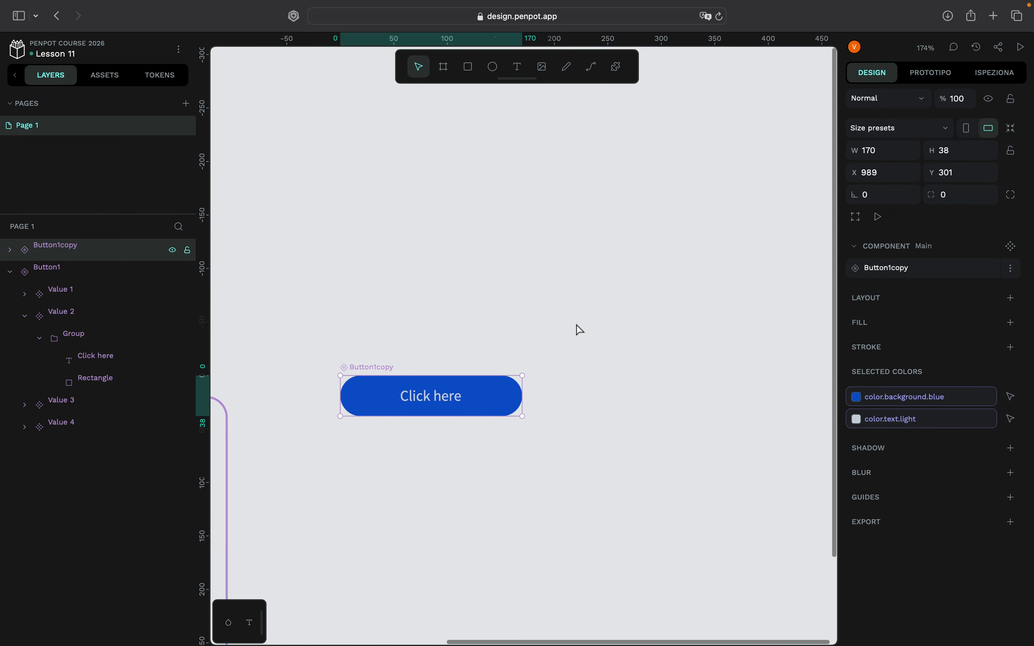
{"action": "scroll", "coordinate": [576, 328], "scroll_direction": "down", "scroll_amount": 2}
{"action": "key", "text": "super+d"}
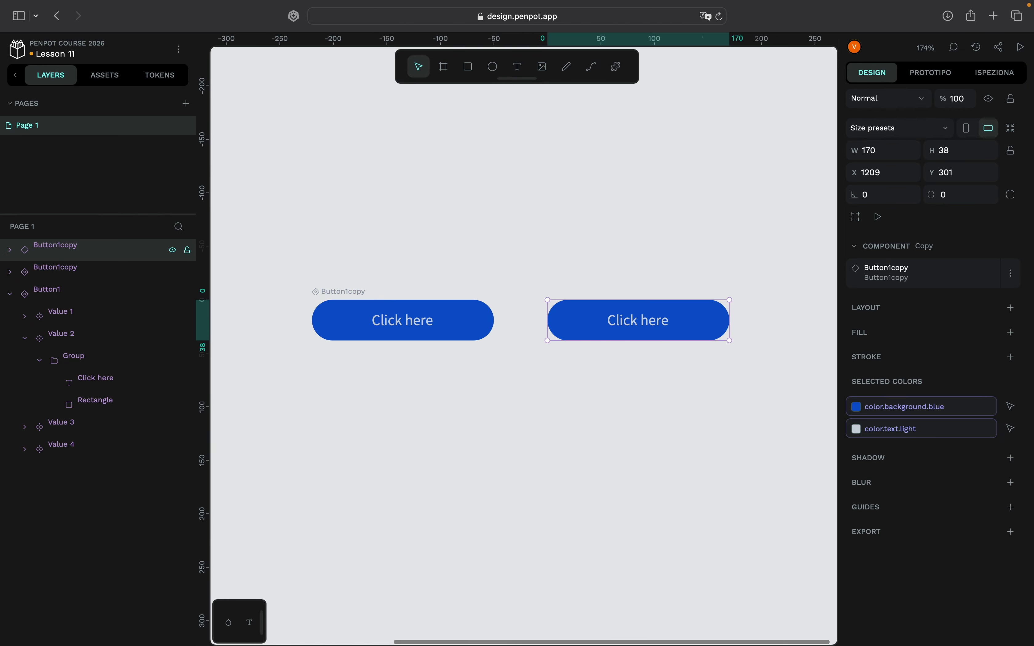
{"action": "right_click", "coordinate": [710, 312]}
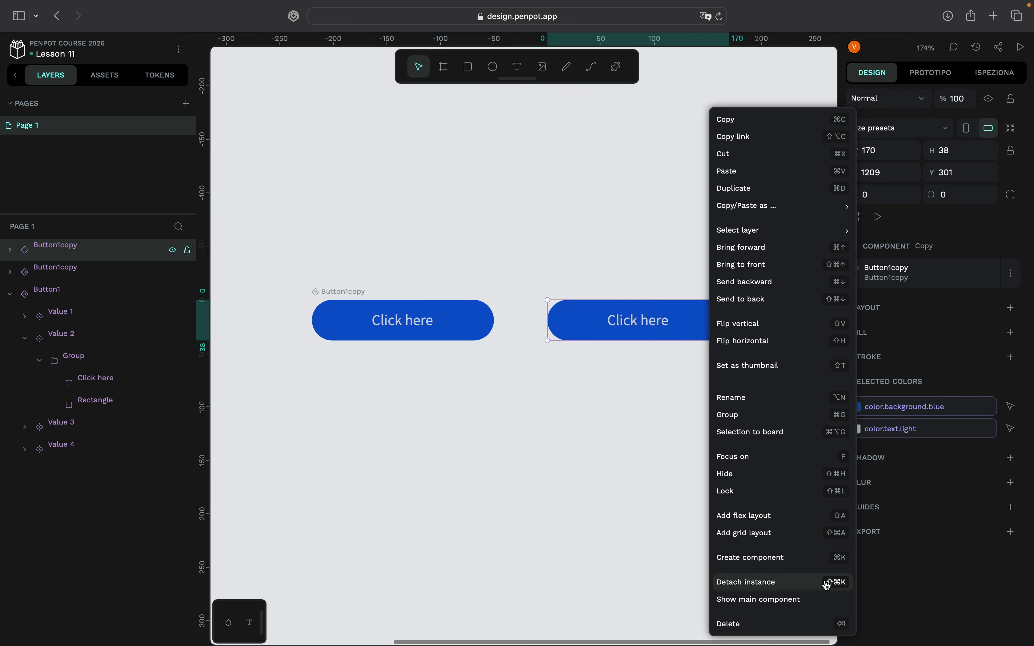
{"action": "left_click", "coordinate": [775, 583]}
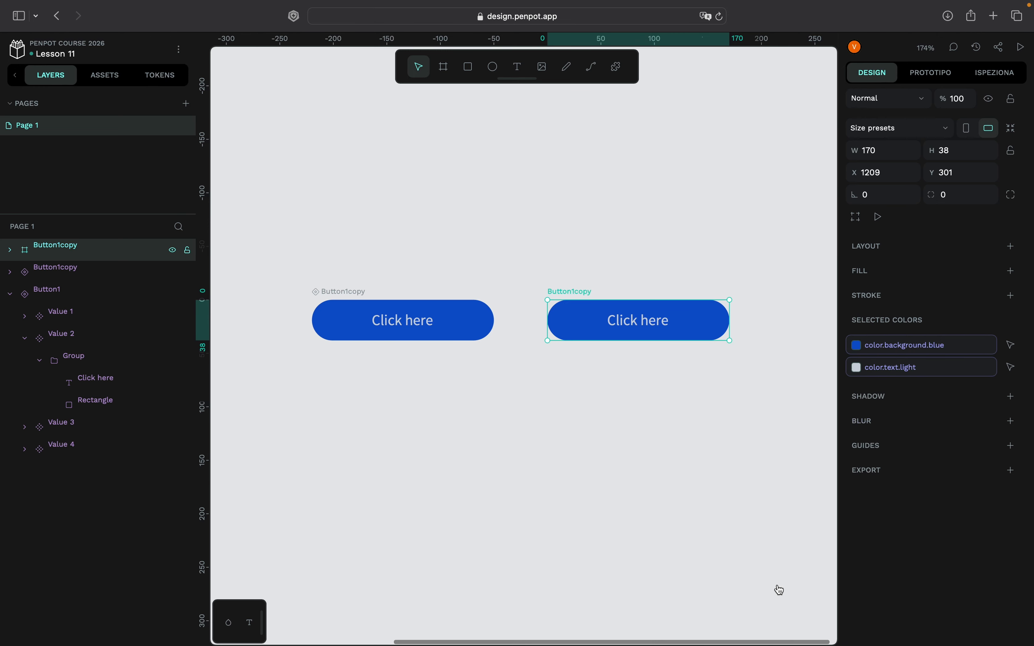
- Change the detached button's blue background to the color.text.light token
{"action": "scroll", "coordinate": [715, 557], "scroll_direction": "down", "scroll_amount": 3}
{"action": "scroll", "coordinate": [714, 558], "scroll_direction": "right", "scroll_amount": 3}
{"action": "scroll", "coordinate": [715, 558], "scroll_direction": "down", "scroll_amount": 1}
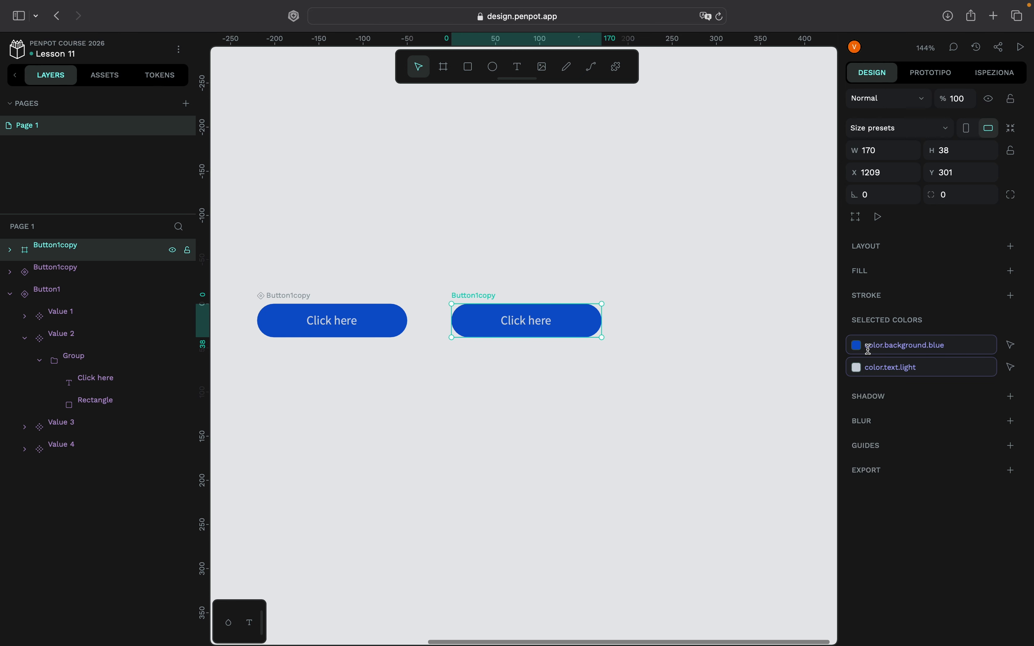
{"action": "left_click", "coordinate": [856, 345]}
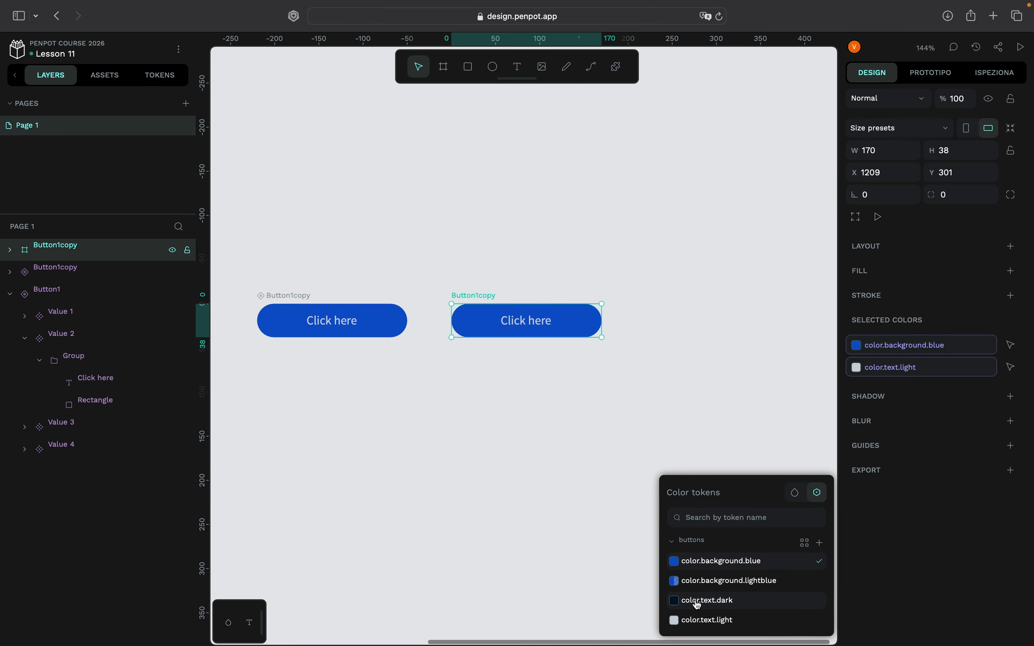
{"action": "left_click", "coordinate": [704, 620]}
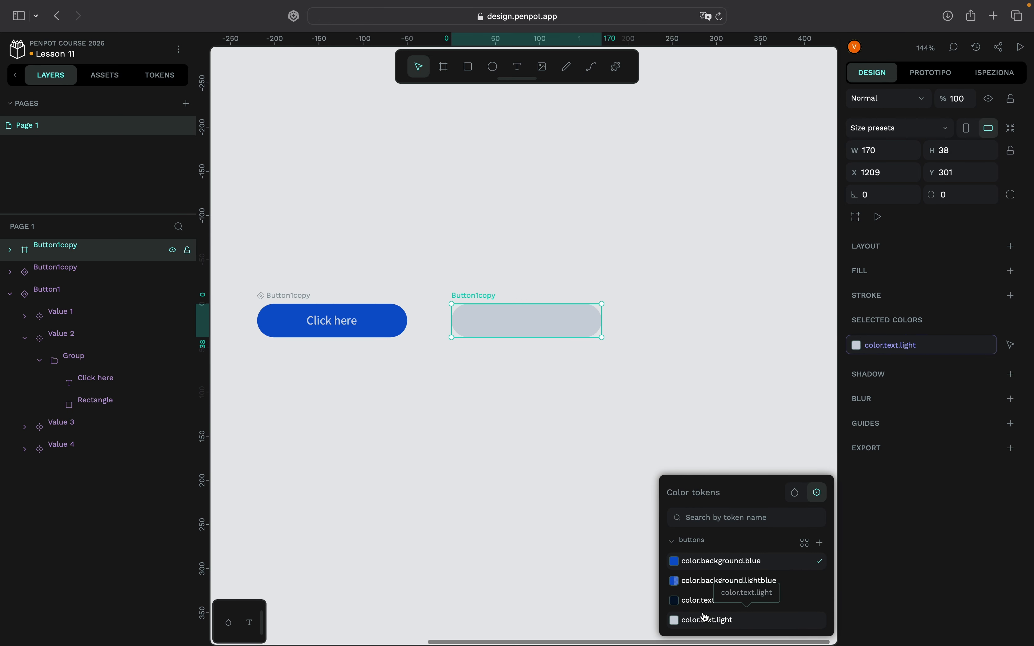
- Apply the color.text.dark token to the Click here text inside the detached button's group
{"action": "left_click", "coordinate": [543, 326]}
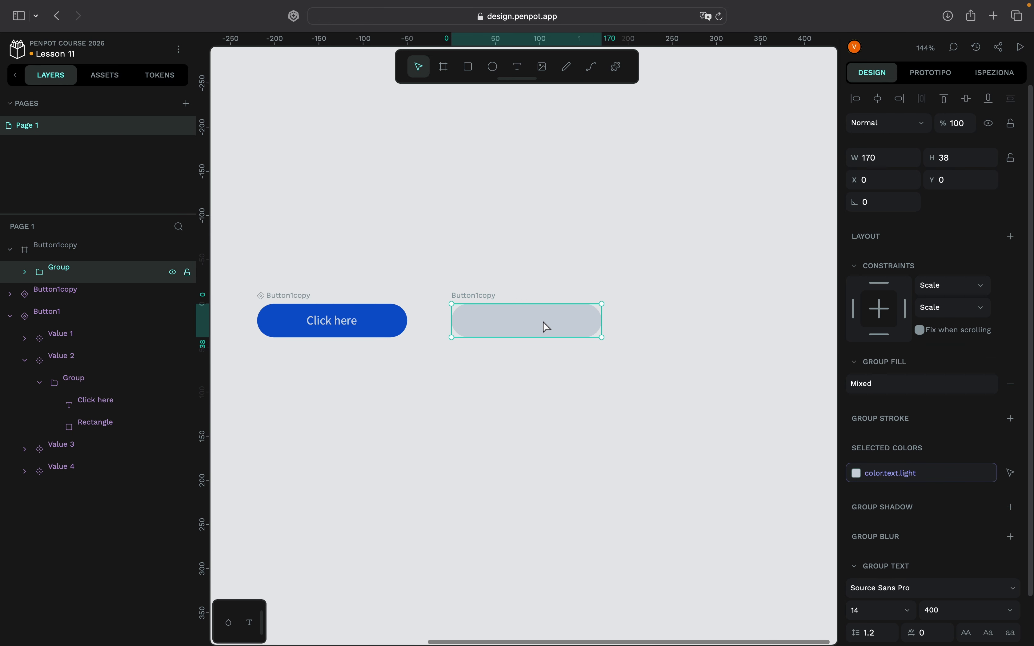
{"action": "left_click", "coordinate": [24, 278]}
{"action": "left_click", "coordinate": [110, 313]}
{"action": "left_click", "coordinate": [170, 303]}
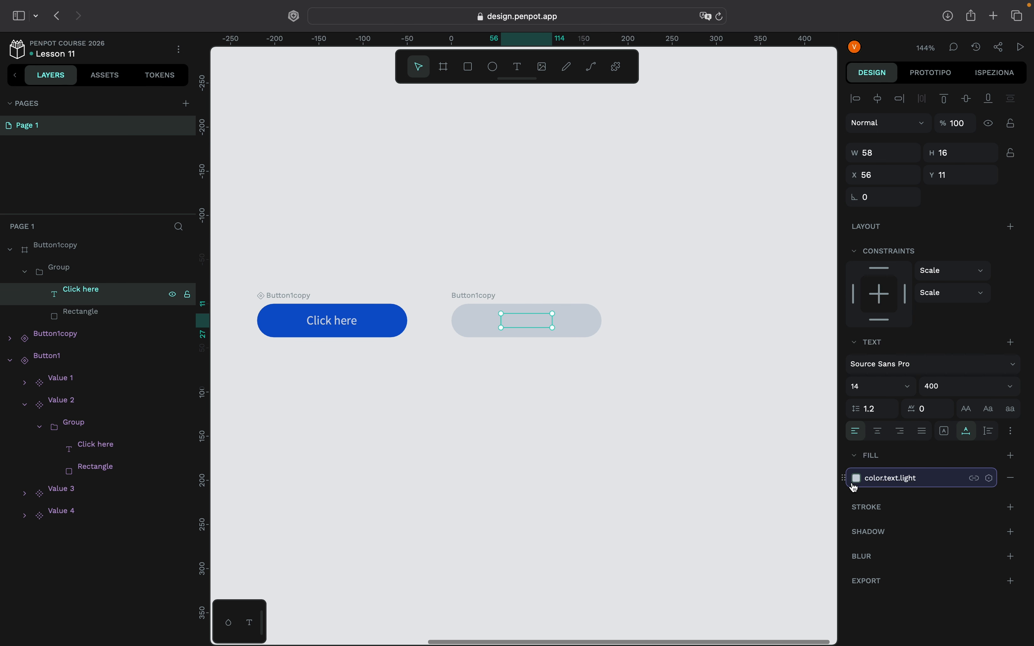
{"action": "left_click", "coordinate": [856, 479]}
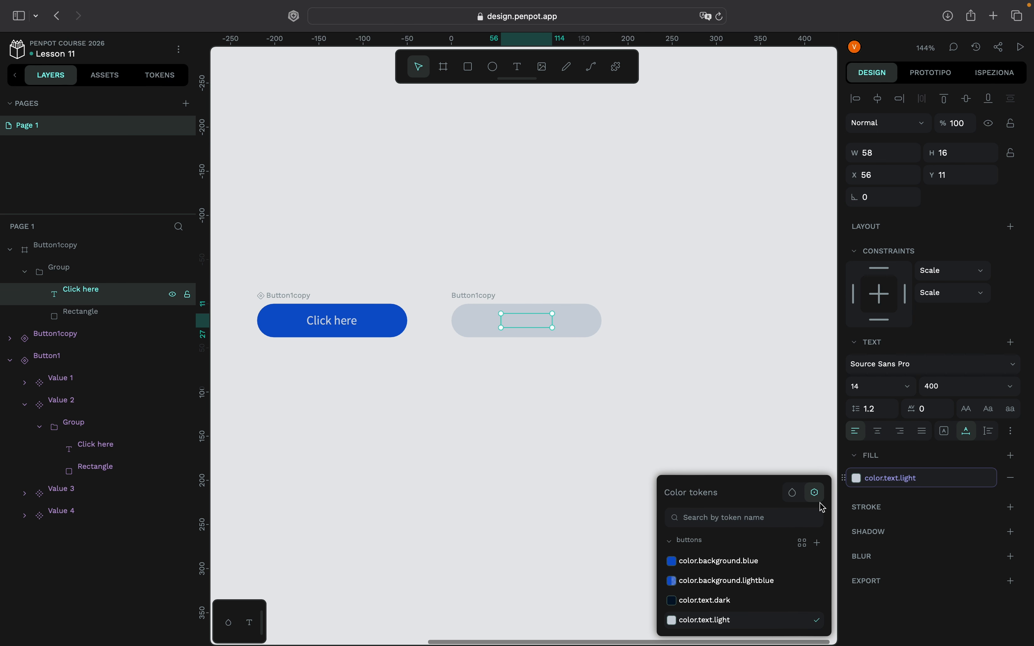
{"action": "left_click", "coordinate": [742, 601]}
{"action": "left_click", "coordinate": [572, 387]}
- Compare the Button1 variant set with the Button1copy component and its detached copy on the canvas
{"action": "scroll", "coordinate": [572, 389], "scroll_direction": "down", "scroll_amount": 10}
{"action": "scroll", "coordinate": [594, 384], "scroll_direction": "right", "scroll_amount": 5}
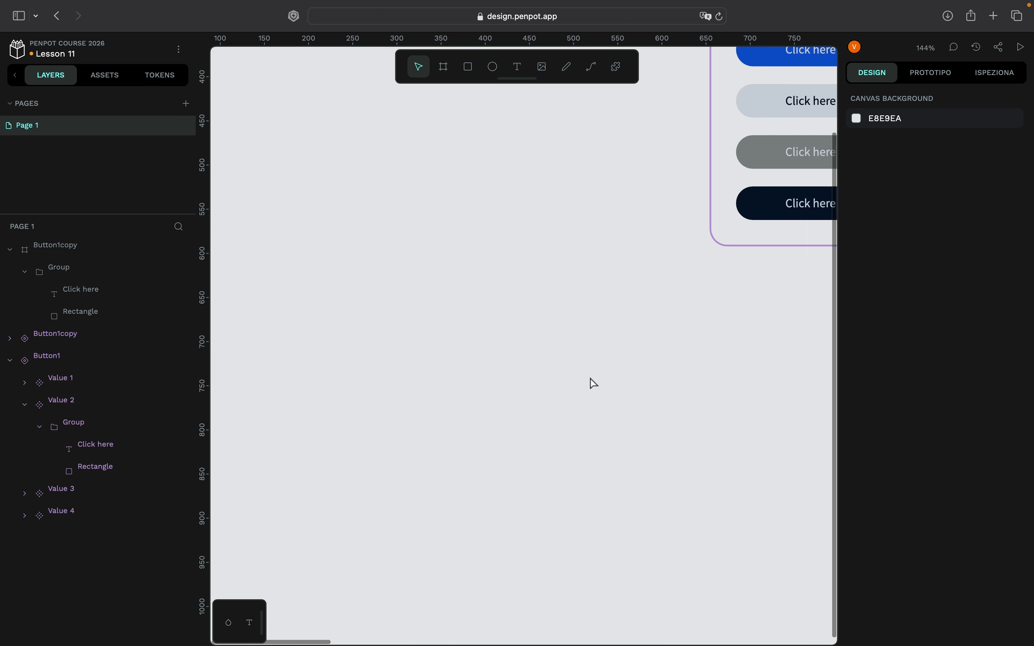
{"action": "scroll", "coordinate": [593, 383], "scroll_direction": "right", "scroll_amount": 10}
{"action": "scroll", "coordinate": [594, 383], "scroll_direction": "up", "scroll_amount": 7}
{"action": "scroll", "coordinate": [594, 383], "scroll_direction": "down", "scroll_amount": 2}
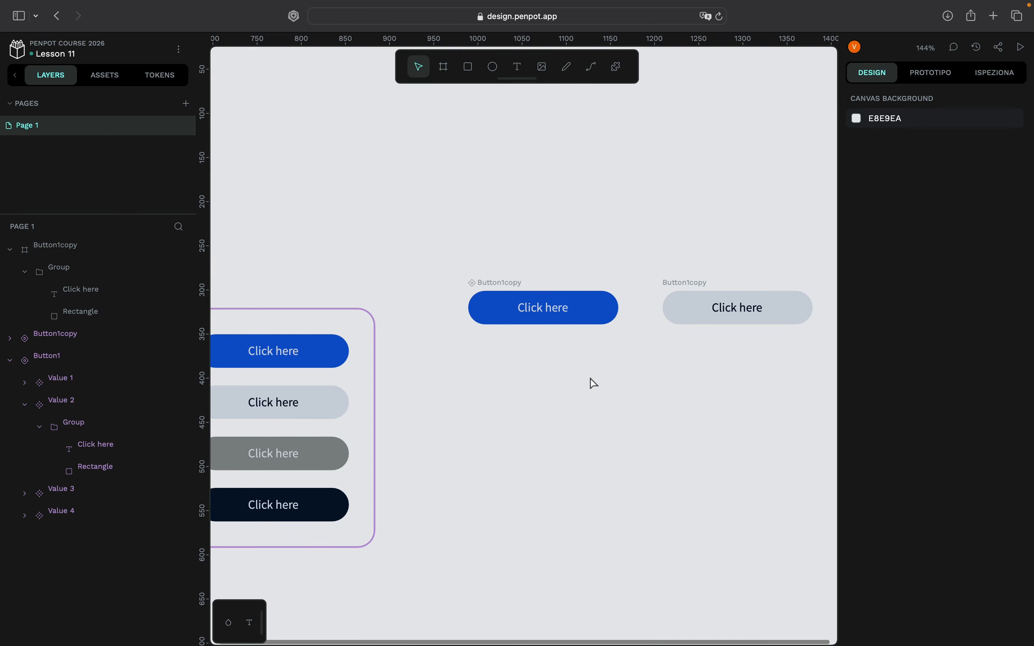
{"action": "scroll", "coordinate": [594, 383], "scroll_direction": "left", "scroll_amount": 2}
{"action": "scroll", "coordinate": [594, 383], "scroll_direction": "up", "scroll_amount": 1}
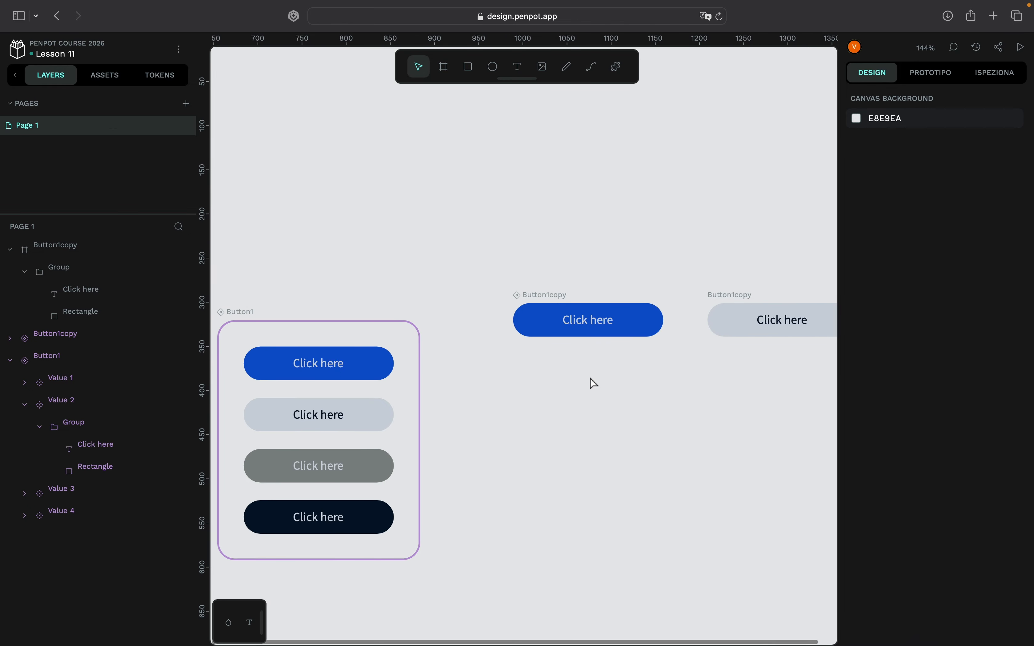
{"action": "scroll", "coordinate": [594, 383], "scroll_direction": "down", "scroll_amount": 2}
{"action": "scroll", "coordinate": [539, 355], "scroll_direction": "left", "scroll_amount": 1}
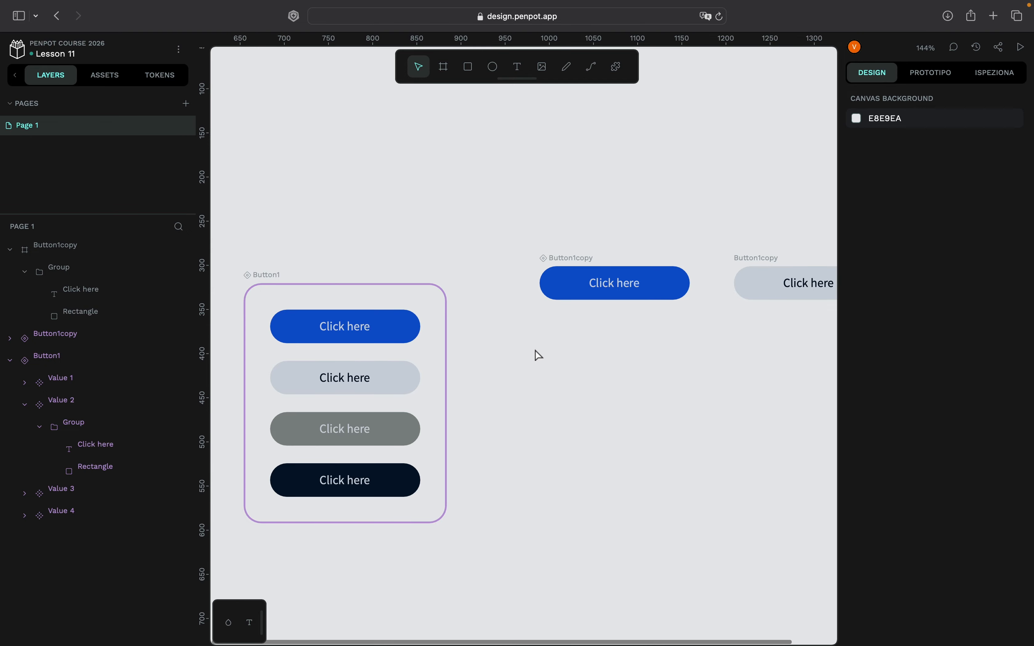
{"action": "scroll", "coordinate": [539, 356], "scroll_direction": "down", "scroll_amount": 2}
{"action": "scroll", "coordinate": [539, 355], "scroll_direction": "left", "scroll_amount": 2}
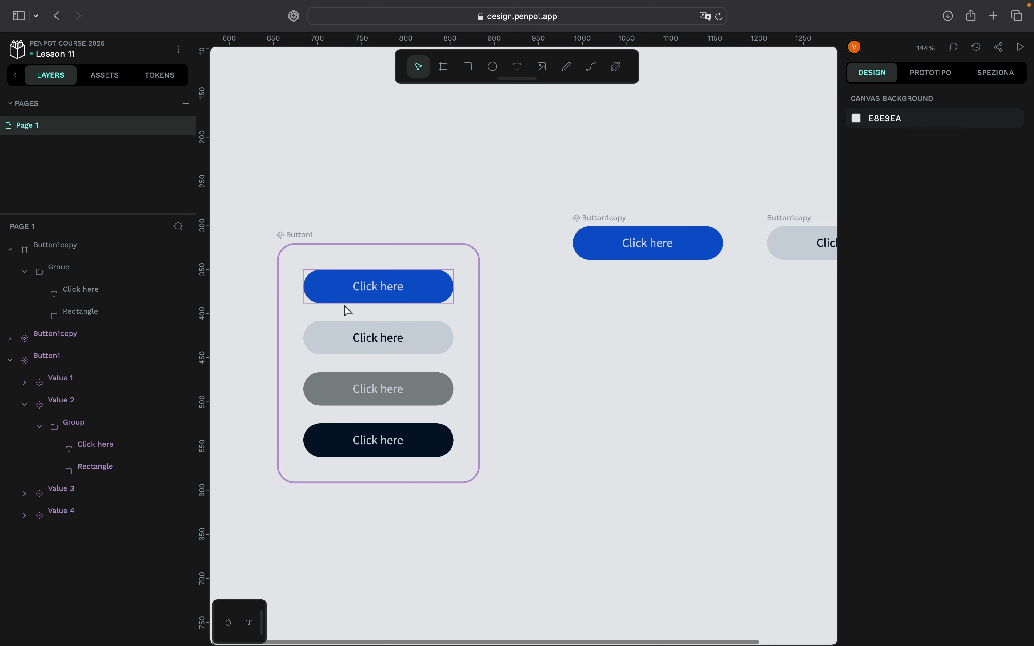
- Examine the local library's components alongside the Button1copy component and the detached button
{"action": "left_click", "coordinate": [106, 75]}
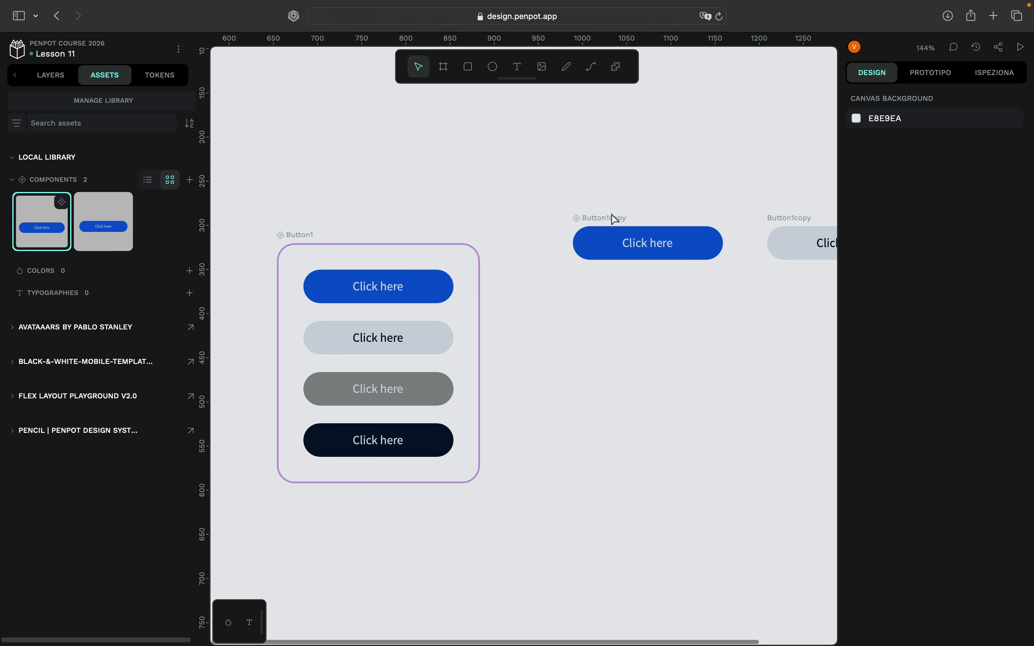
{"action": "scroll", "coordinate": [615, 219], "scroll_direction": "right", "scroll_amount": 5}
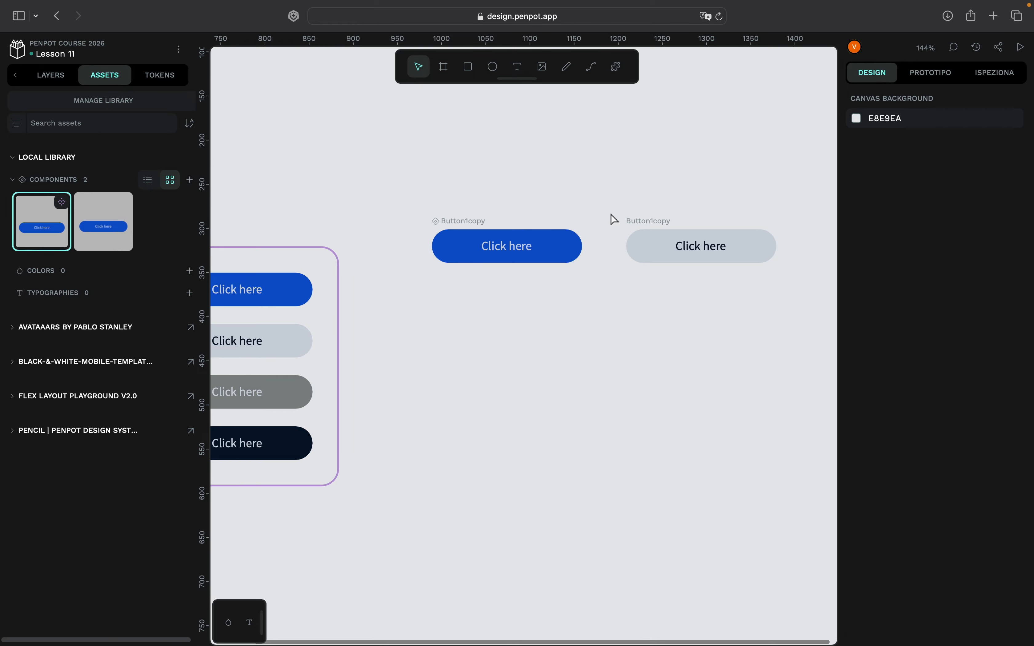
{"action": "scroll", "coordinate": [611, 219], "scroll_direction": "right", "scroll_amount": 3}
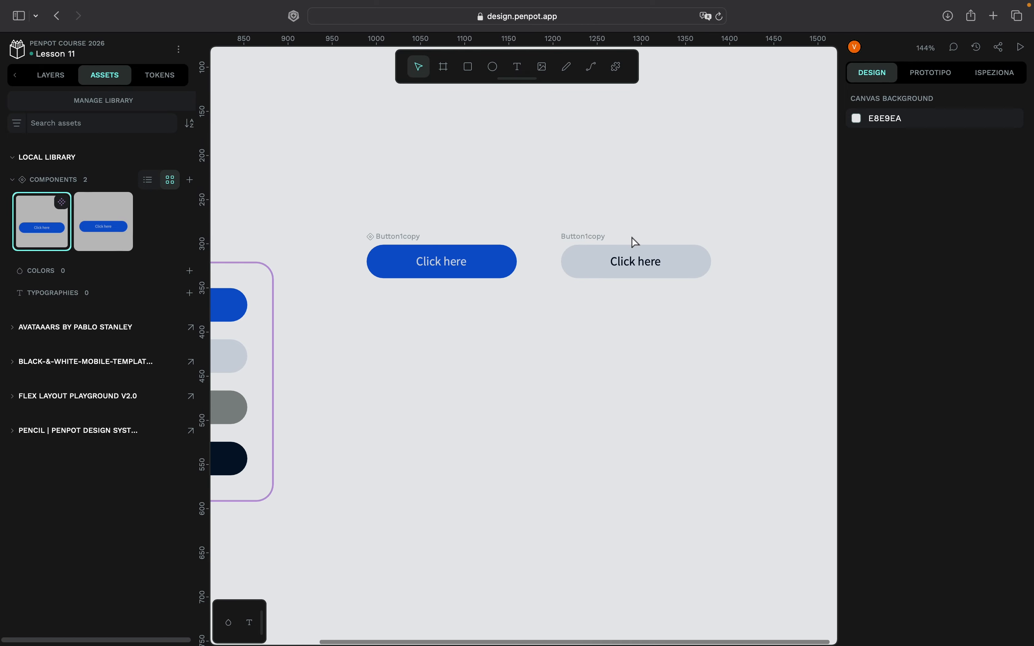
- Create a component from the detached light-grey Button1copy board with dark text
{"action": "left_click", "coordinate": [48, 80]}
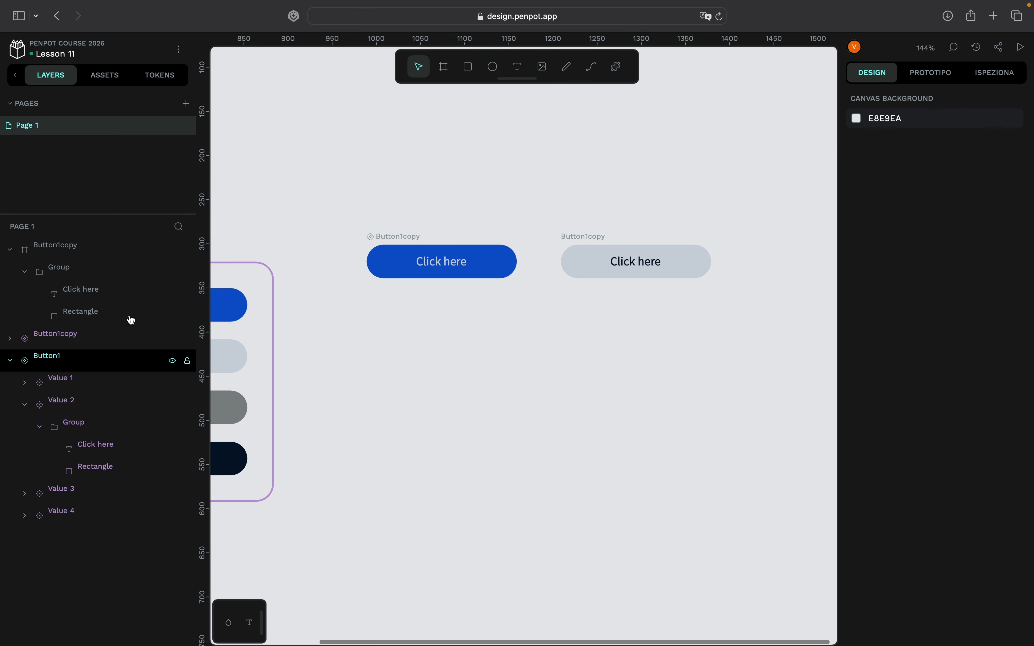
{"action": "left_click", "coordinate": [67, 344]}
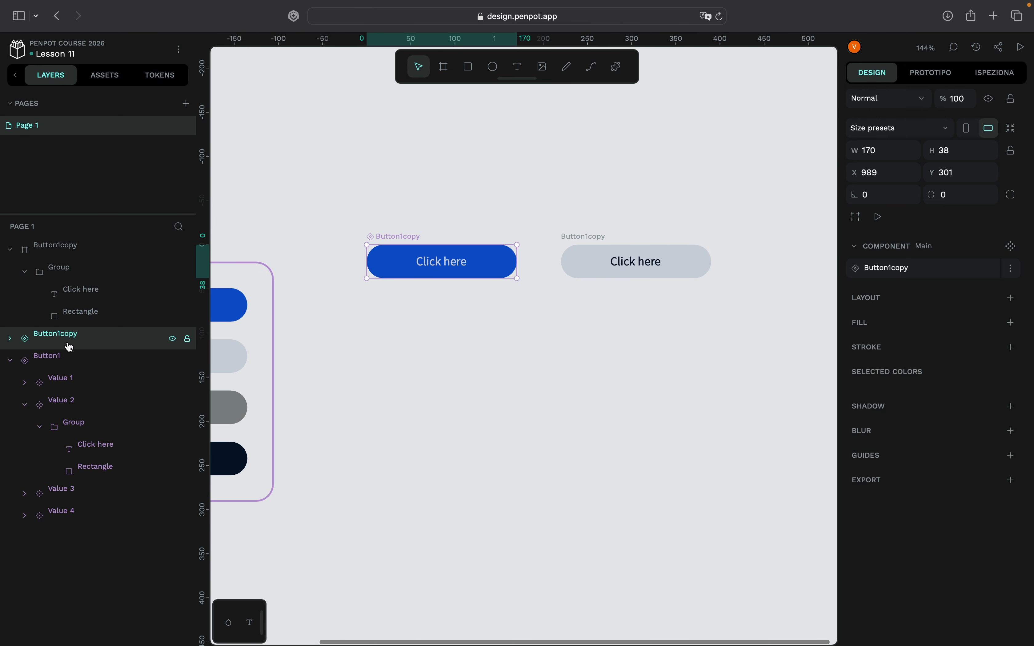
{"action": "left_click", "coordinate": [64, 260]}
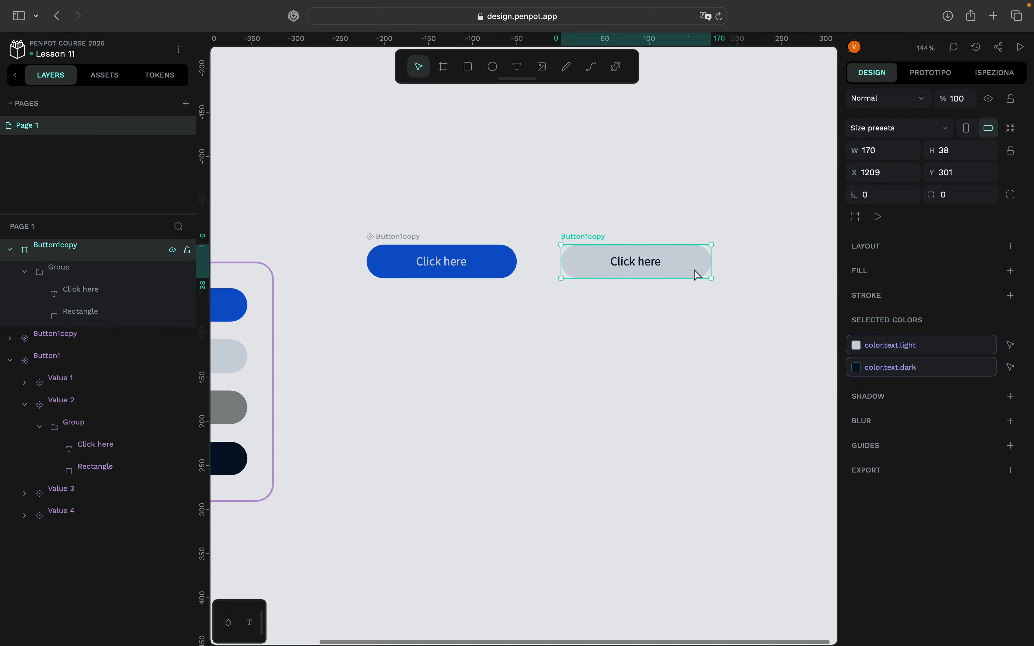
{"action": "right_click", "coordinate": [705, 273]}
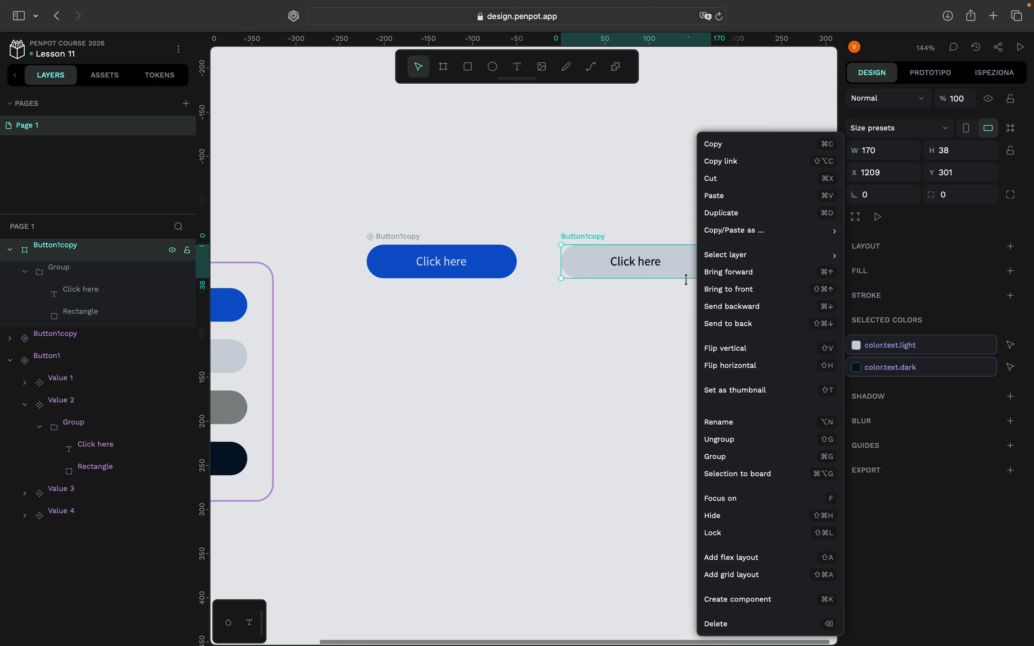
{"action": "left_click", "coordinate": [752, 607]}
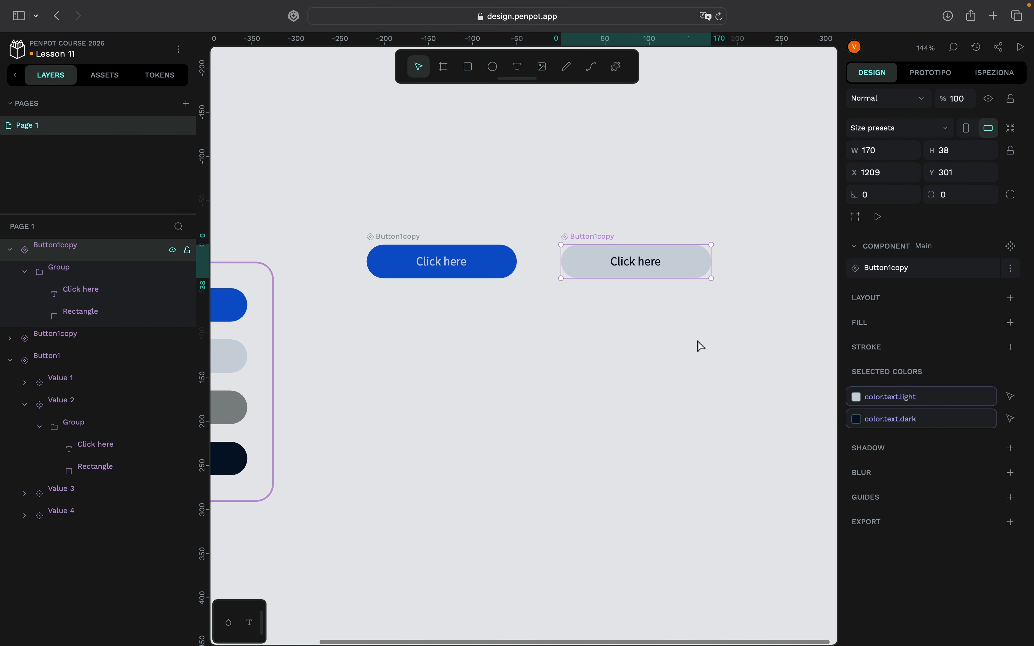
- Select both the blue and light-grey Button1copy components and compare them with the Button1 variant set and the local library's components
{"action": "left_click", "coordinate": [491, 268], "text": "shift"}
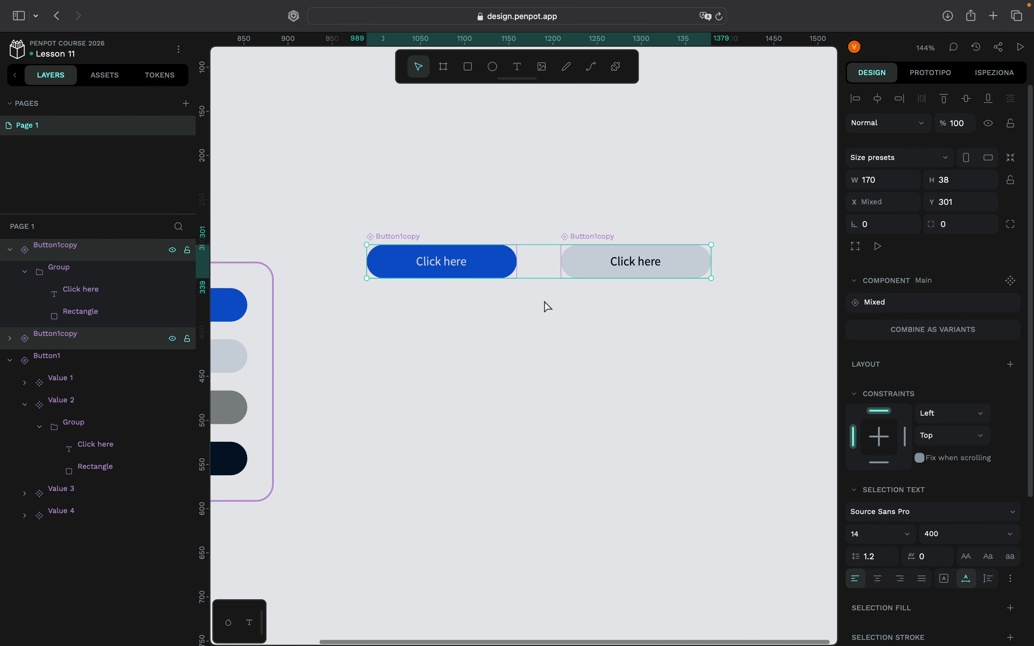
{"action": "scroll", "coordinate": [548, 306], "scroll_direction": "down", "scroll_amount": 2}
{"action": "scroll", "coordinate": [548, 306], "scroll_direction": "left", "scroll_amount": 6}
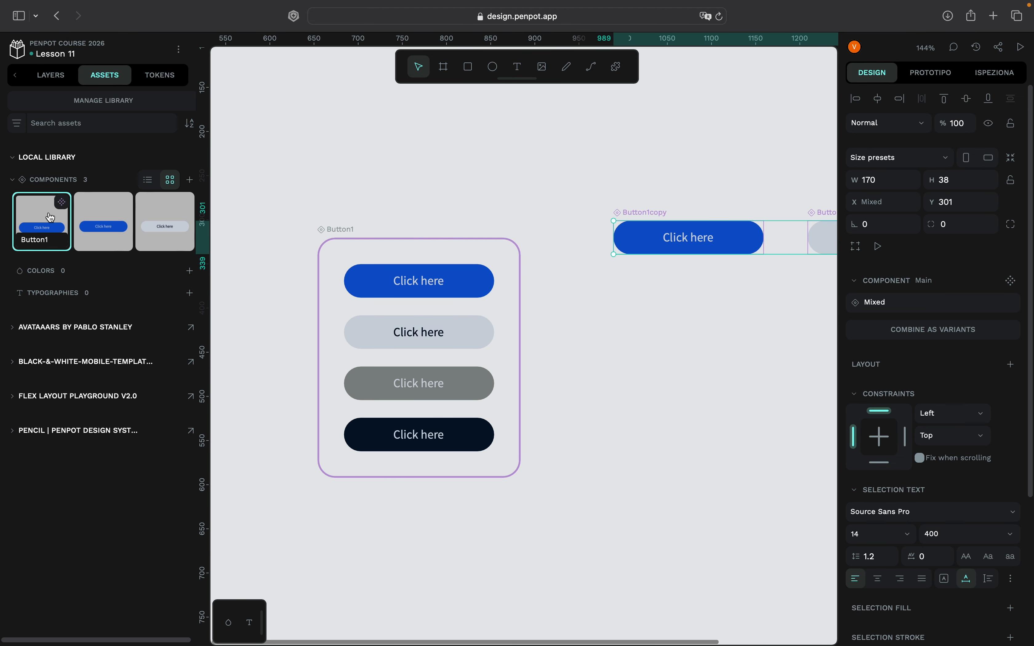
{"action": "scroll", "coordinate": [424, 305], "scroll_direction": "down", "scroll_amount": 5}
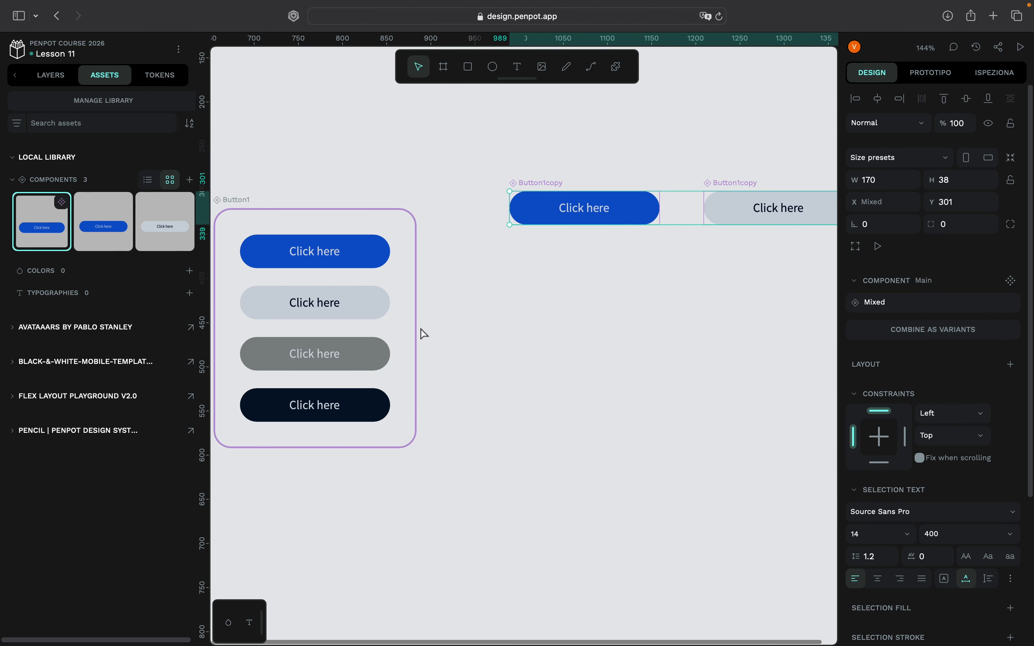
{"action": "scroll", "coordinate": [424, 334], "scroll_direction": "up", "scroll_amount": 3}
{"action": "scroll", "coordinate": [425, 334], "scroll_direction": "right", "scroll_amount": 3}
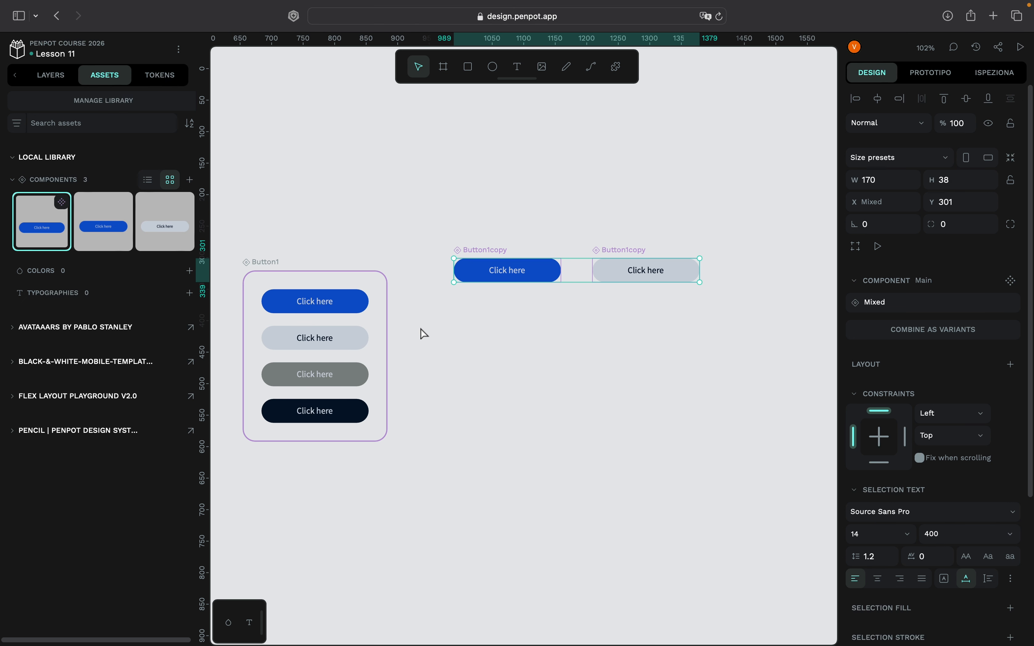